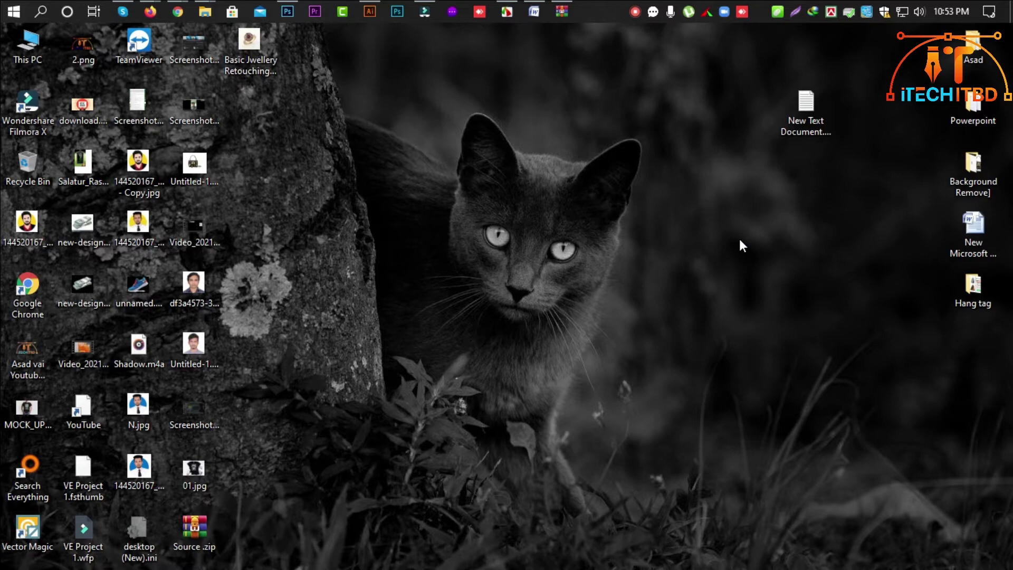
# Step: Switch to Photoshop and examine the scratches on the ring's inner gold band up close
pyautogui.click(287, 11)
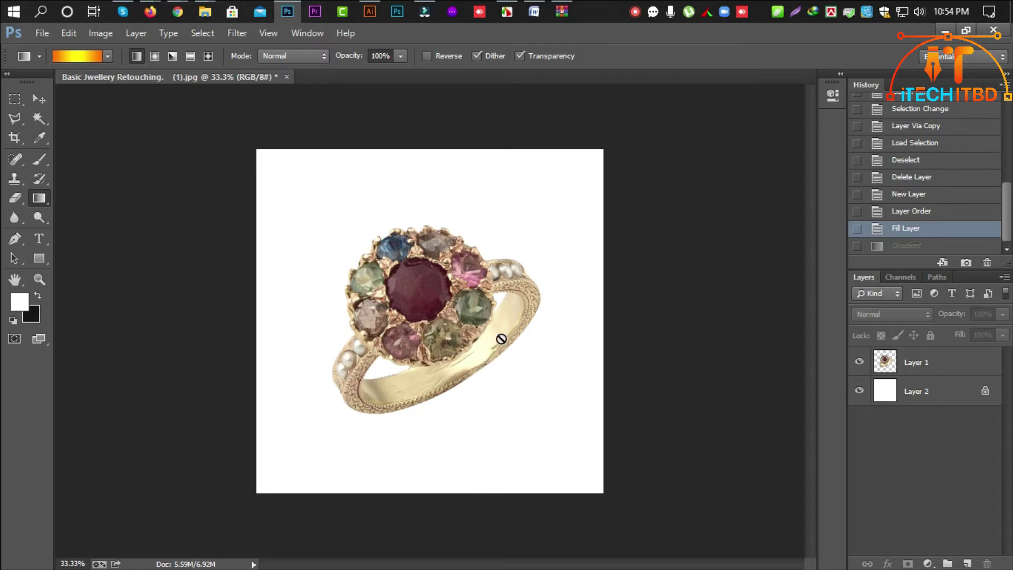
pyautogui.click(39, 100)
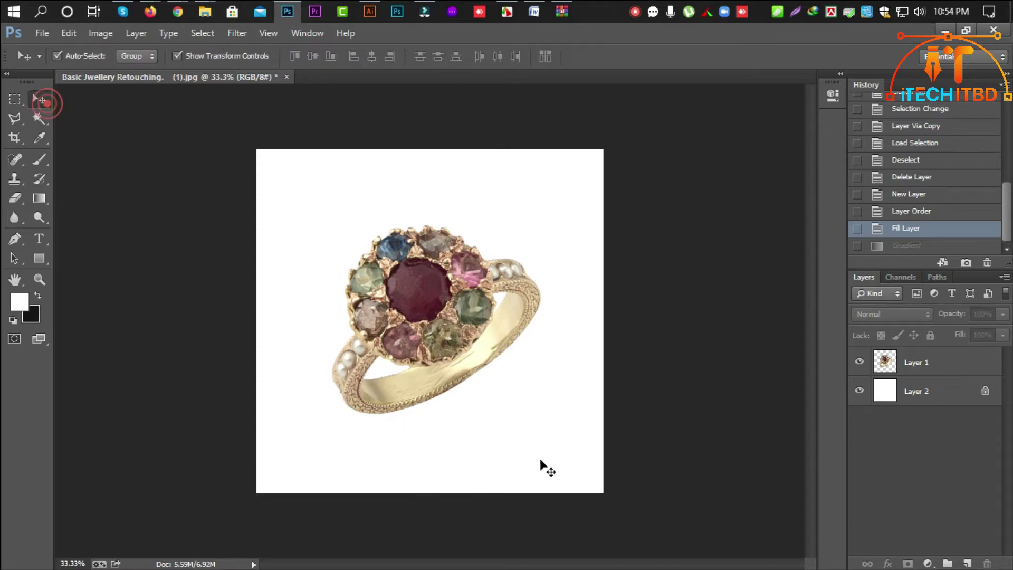
pyautogui.keyDown('ctrl'); pyautogui.click(491, 389); pyautogui.keyUp('ctrl')
pyautogui.moveTo(464, 373); pyautogui.dragTo(470, 422)
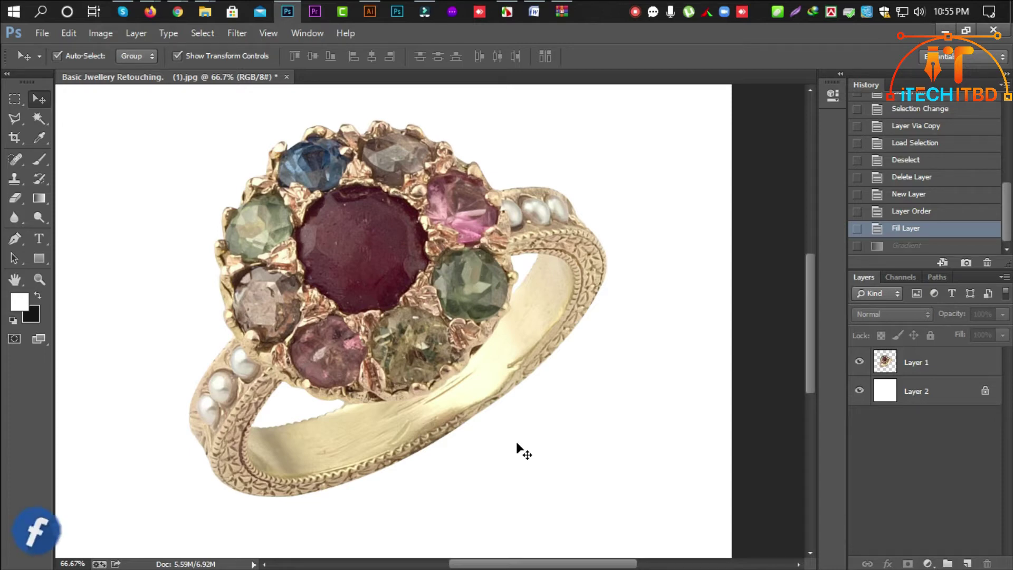
pyautogui.moveTo(481, 434); pyautogui.dragTo(594, 404)
pyautogui.keyDown('ctrl'); pyautogui.click(463, 396); pyautogui.keyUp('ctrl')
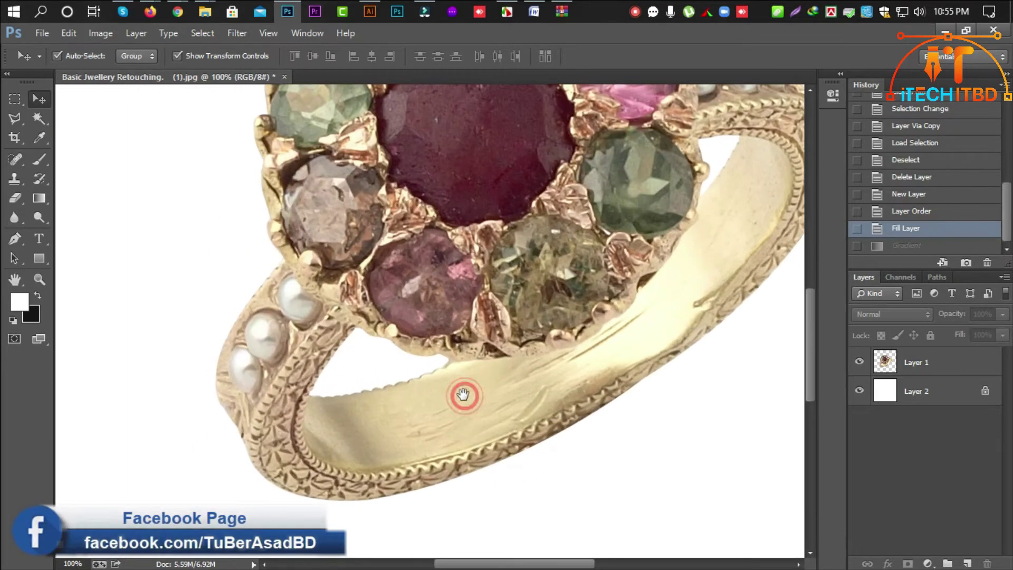
pyautogui.moveTo(464, 395); pyautogui.dragTo(373, 304)
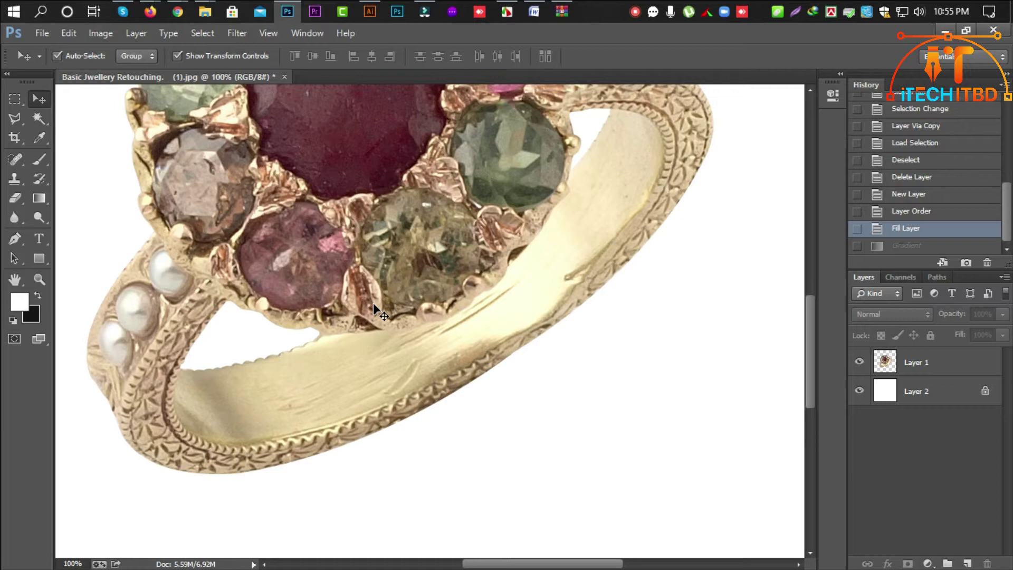
pyautogui.keyDown('ctrl'); pyautogui.click(391, 406); pyautogui.keyUp('ctrl')
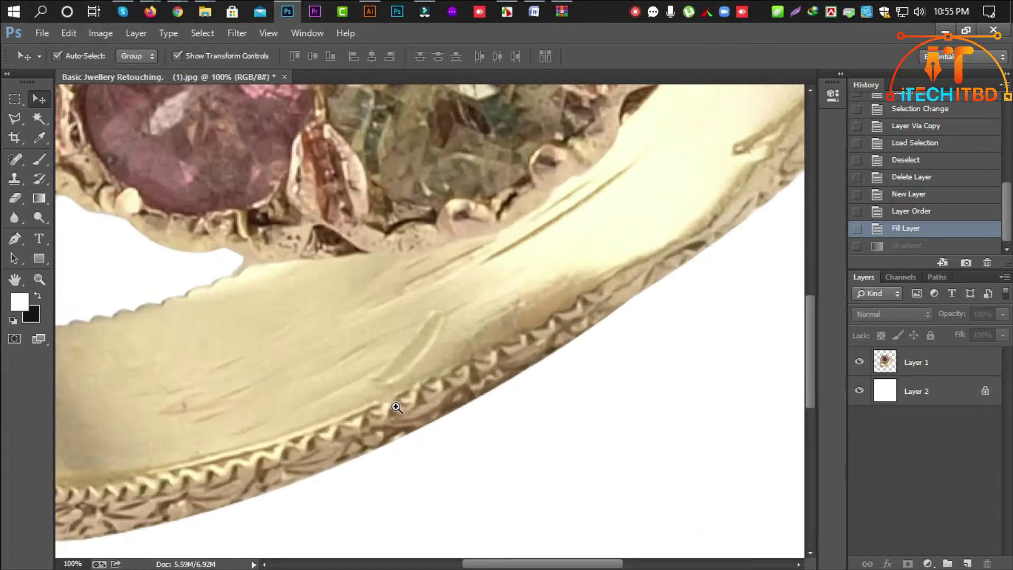
pyautogui.keyDown('ctrl'); pyautogui.click(305, 372); pyautogui.keyUp('ctrl')
pyautogui.moveTo(588, 385); pyautogui.dragTo(598, 383)
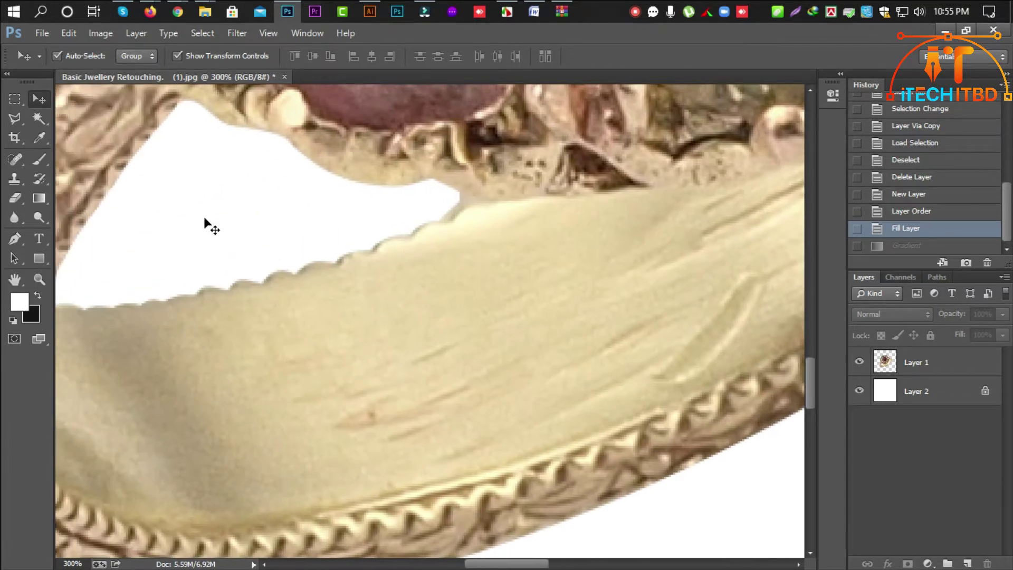
# Step: Set up the Brush tool with 21% flow and 33% opacity
pyautogui.click(38, 158)
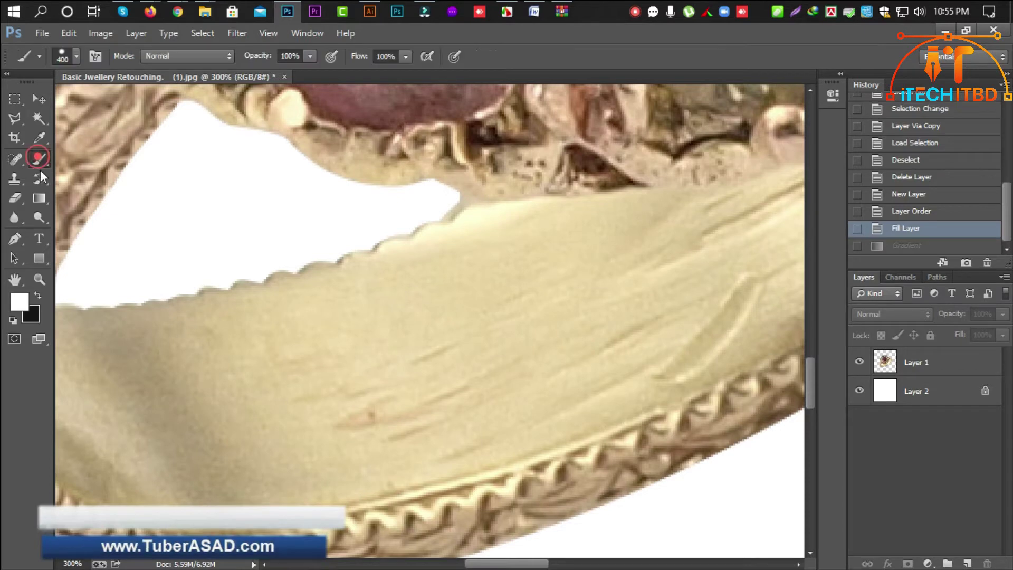
pyautogui.click(311, 56)
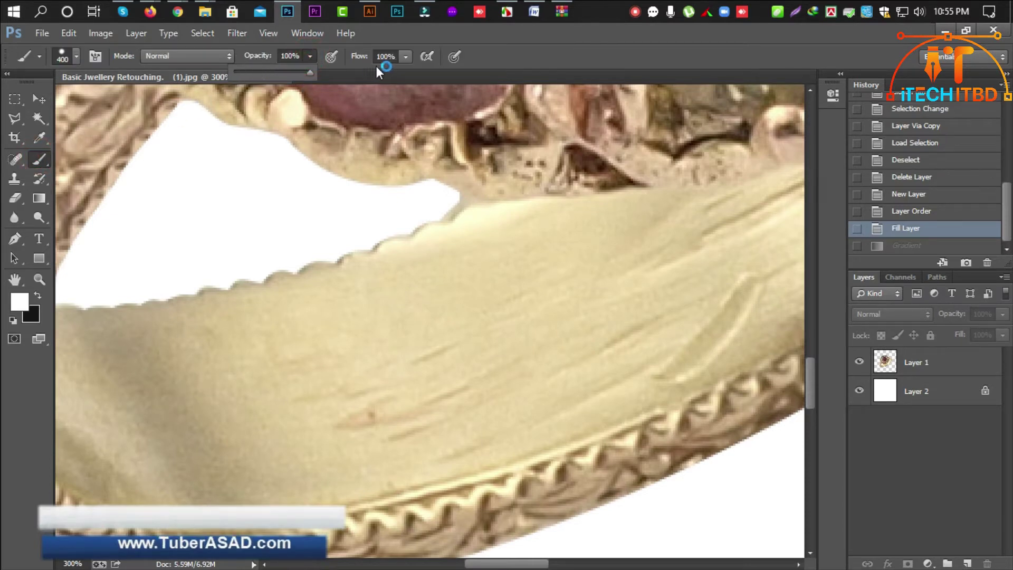
pyautogui.click(405, 56)
pyautogui.moveTo(407, 72); pyautogui.dragTo(346, 71)
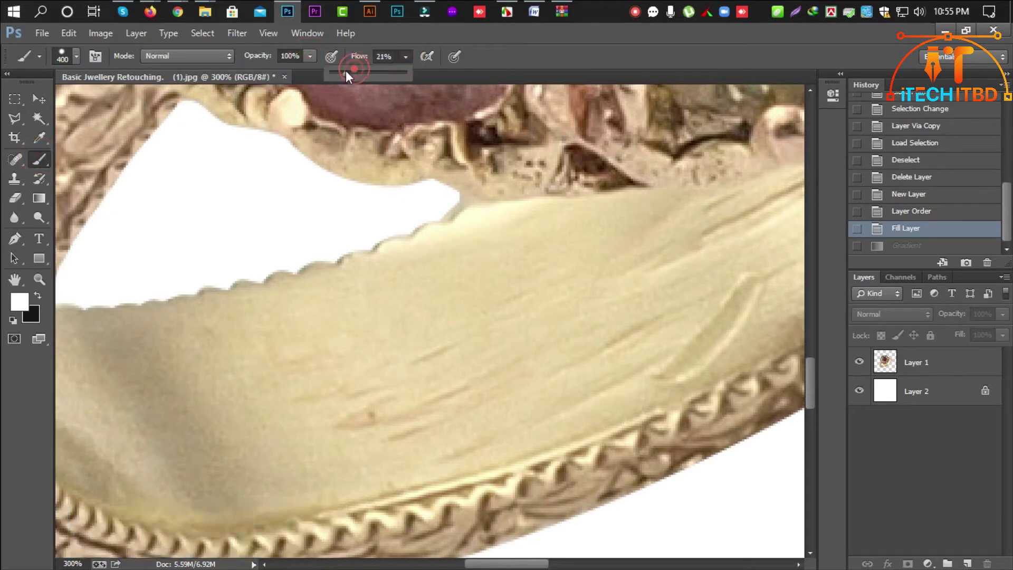
pyautogui.click(311, 56)
pyautogui.moveTo(271, 77); pyautogui.dragTo(261, 71)
# Step: Make Layer 1 the active layer and reduce the brush size to 60 px
pyautogui.click(965, 367)
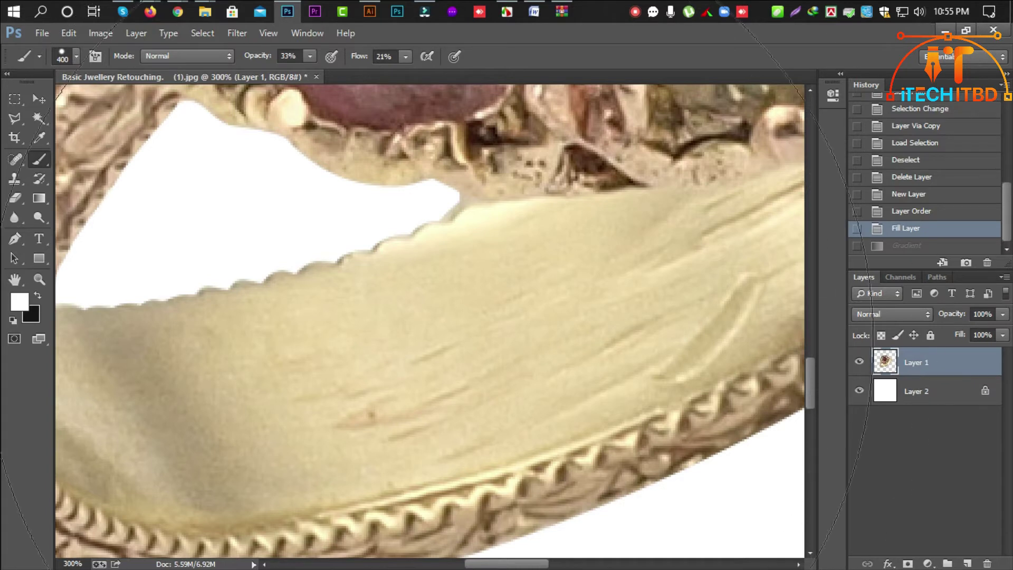
pyautogui.press('[')
pyautogui.press('[')
pyautogui.press('[')
pyautogui.press('[')
pyautogui.press('[')
pyautogui.press('[')
pyautogui.press('[')
pyautogui.press('[')
pyautogui.press('[')
pyautogui.press('[')
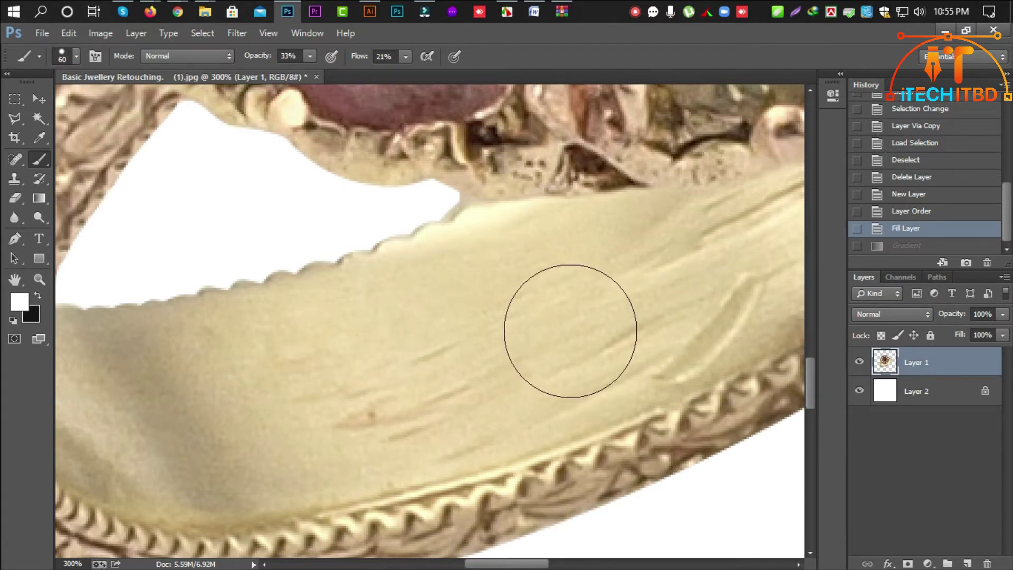
# Step: Sample the light gold of the ring's inner band as the foreground color, #e7d3a0, for the Brush tool
pyautogui.keyDown('alt'); pyautogui.click(507, 335); pyautogui.keyUp('alt')
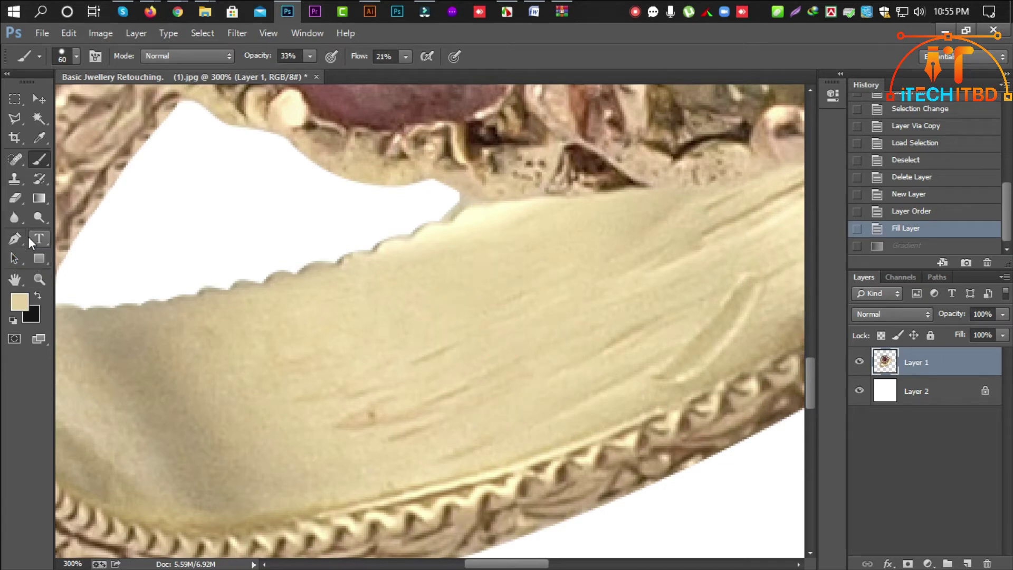
pyautogui.press('alt')
pyautogui.press('alt')
pyautogui.press('alt')
pyautogui.click(21, 298)
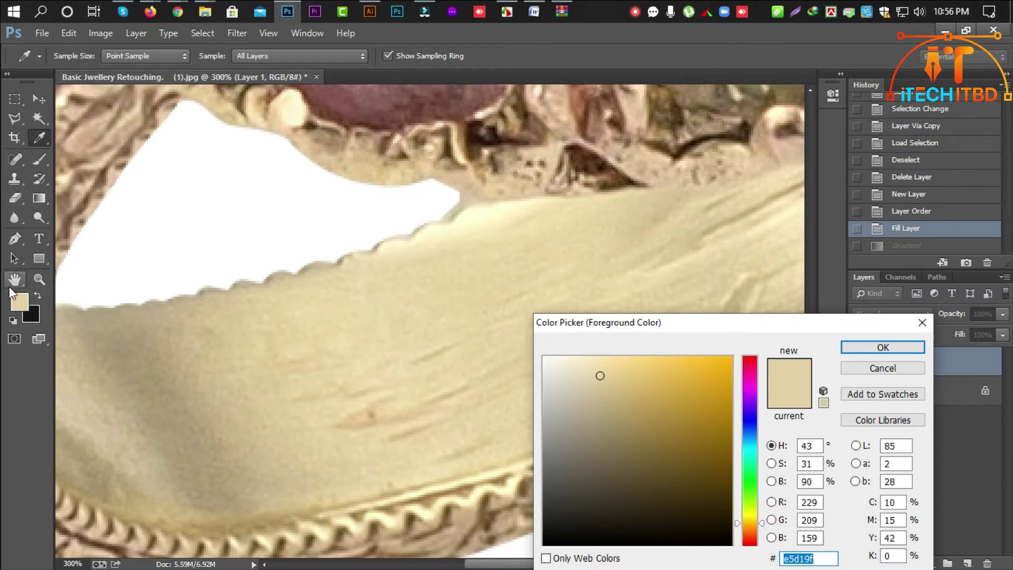
pyautogui.click(344, 351)
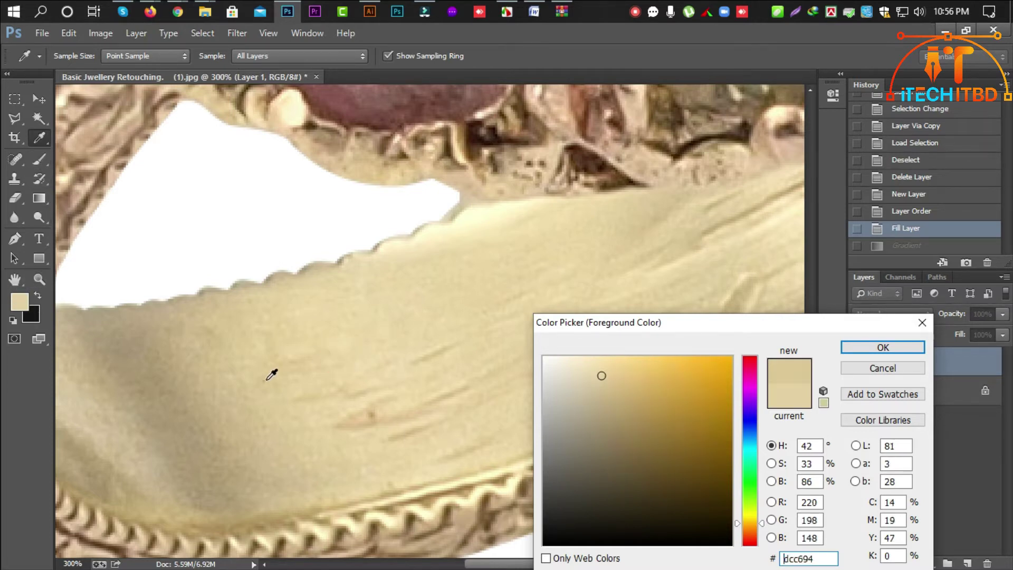
pyautogui.click(446, 343)
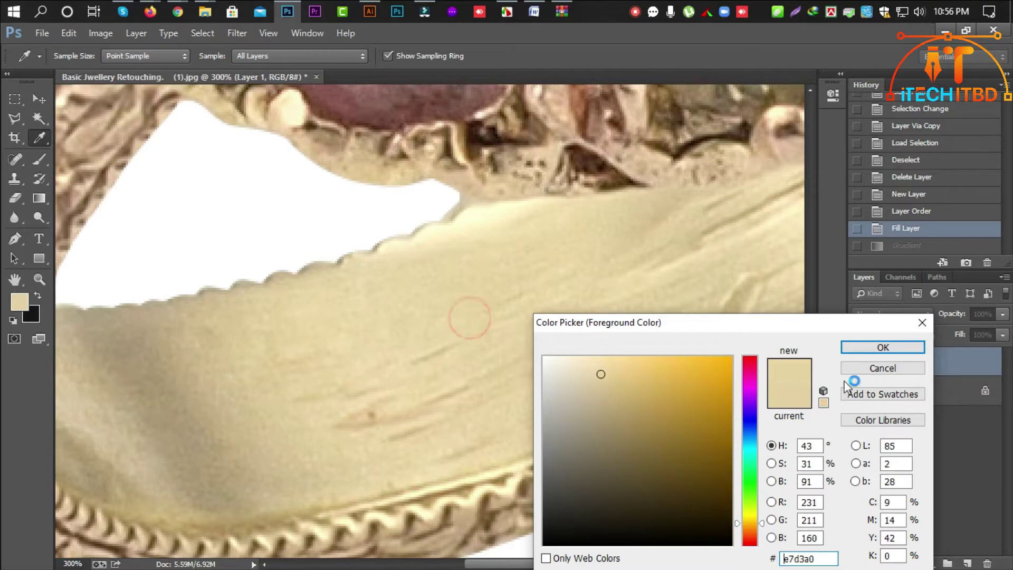
pyautogui.click(913, 347)
pyautogui.press('b')
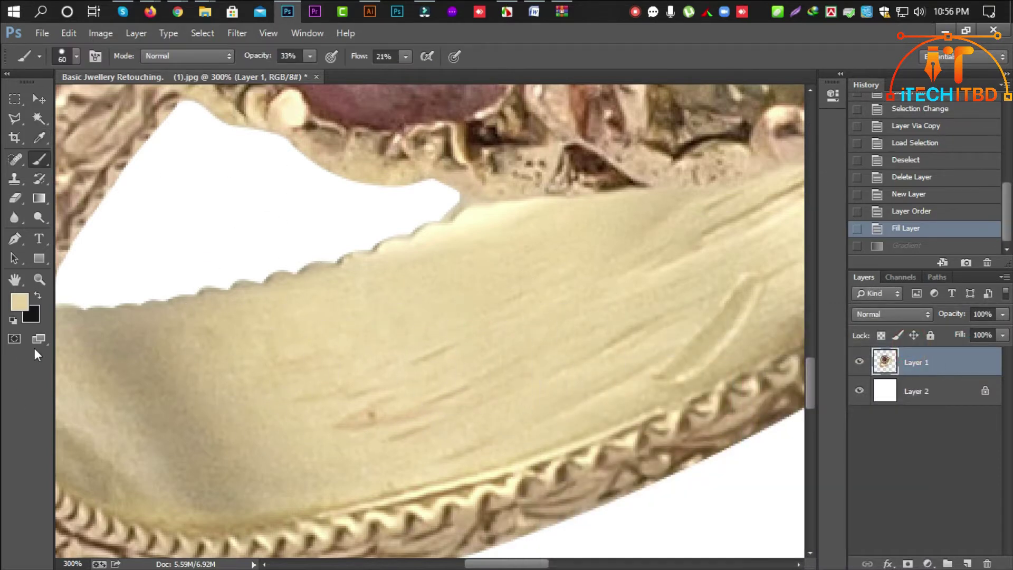
pyautogui.click(16, 305)
# Step: Shrink the brush and paint over the fine scratches in the middle of the inner band
pyautogui.press('[')
pyautogui.press('[')
pyautogui.press('[')
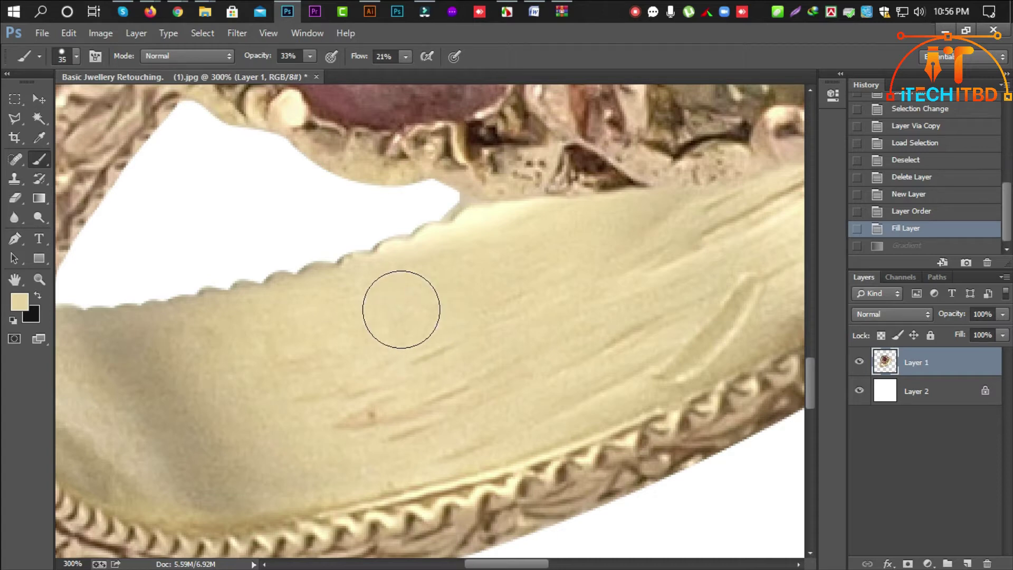
pyautogui.press(']')
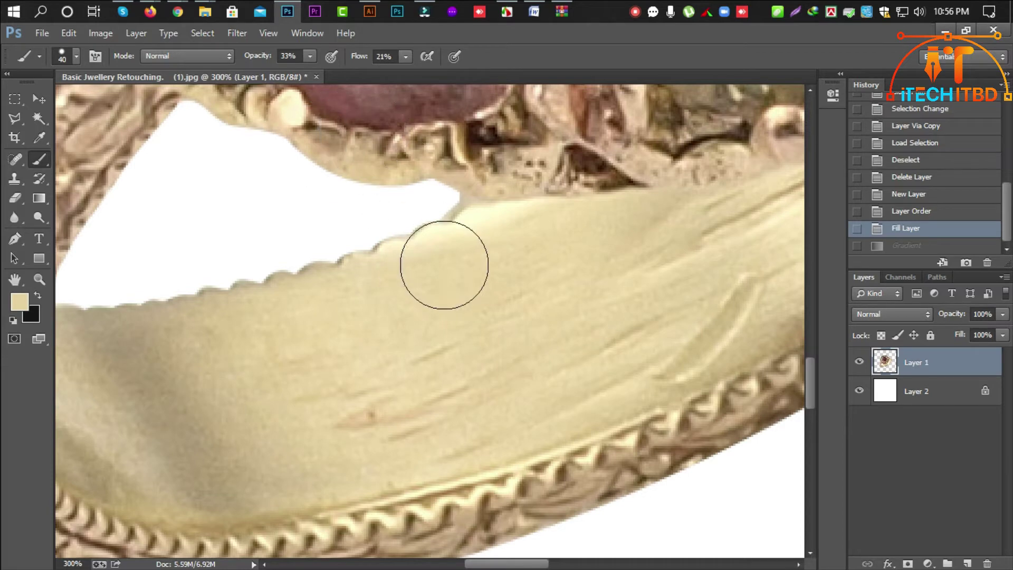
pyautogui.press('[')
pyautogui.moveTo(480, 326)
pyautogui.mouseDown()
pyautogui.moveTo(480, 308)
pyautogui.moveTo(461, 369)
pyautogui.mouseUp()
# Step: Paint over the reddish spot and scratches on the lower part of the inner band with a 20 px brush
pyautogui.press('[')
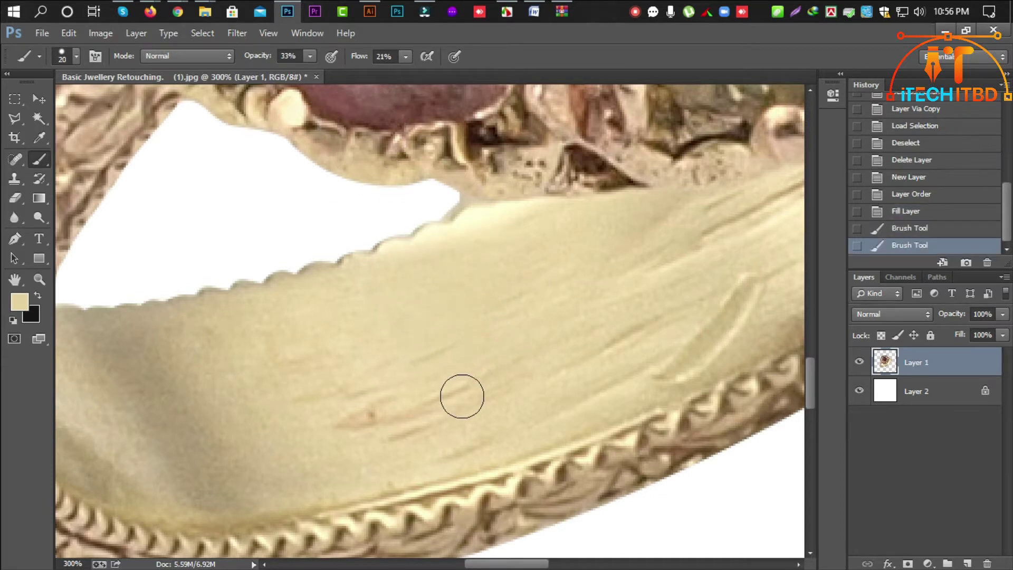
pyautogui.keyDown('ctrl'); pyautogui.click(479, 362); pyautogui.keyUp('ctrl')
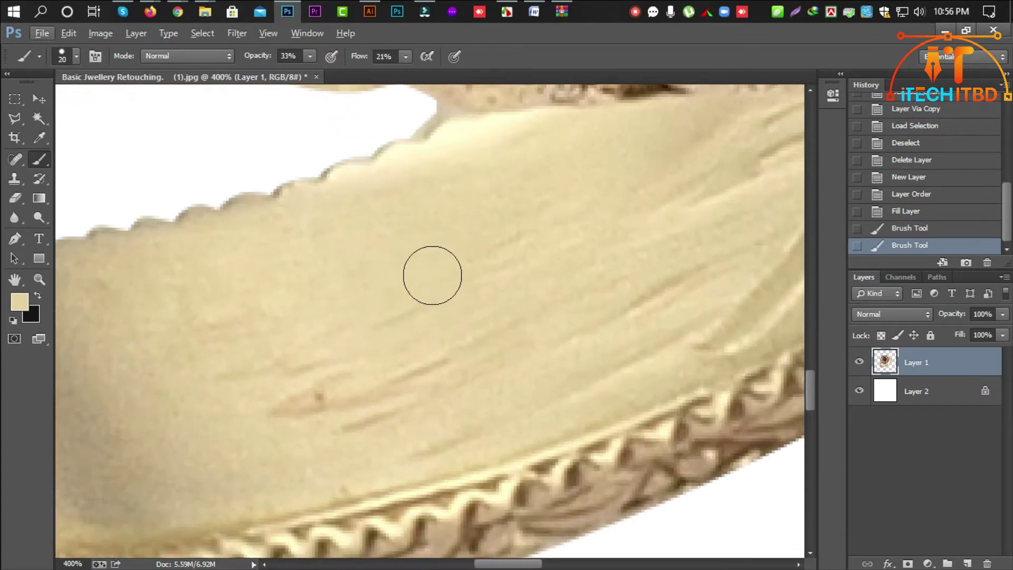
pyautogui.moveTo(254, 417)
pyautogui.mouseDown()
pyautogui.moveTo(359, 378)
pyautogui.moveTo(375, 425)
pyautogui.moveTo(249, 338)
pyautogui.moveTo(261, 367)
pyautogui.moveTo(394, 378)
pyautogui.mouseUp()
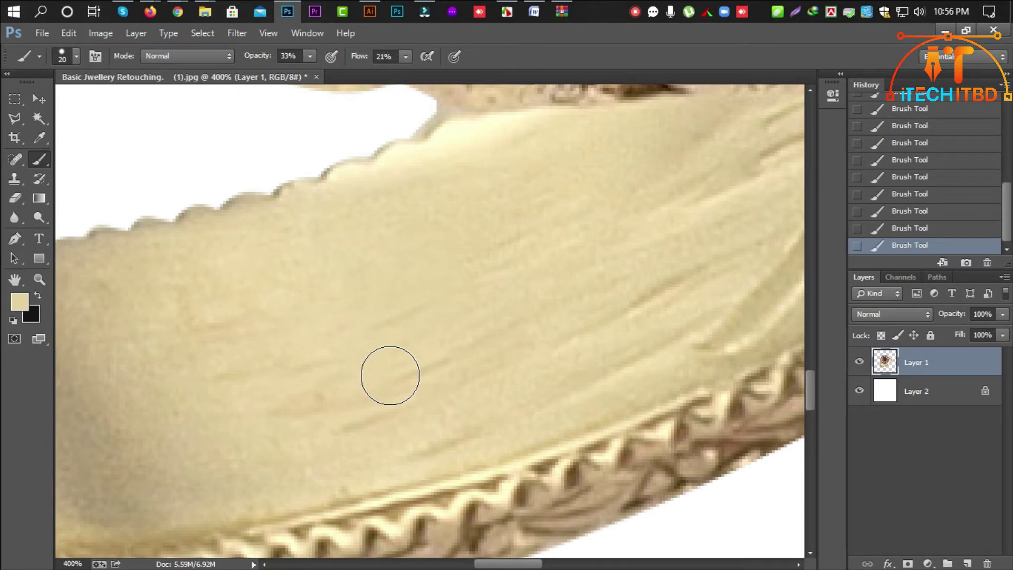
pyautogui.moveTo(468, 311); pyautogui.dragTo(442, 334)
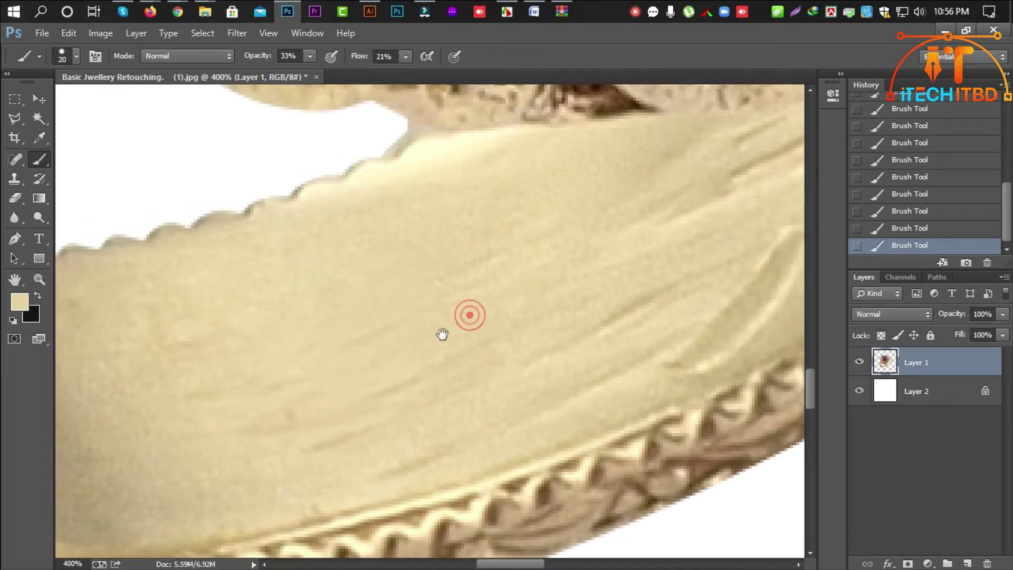
# Step: Clone clean metal over a scratch on the inner band with the Clone Stamp tool at 15 px
pyautogui.press('s')
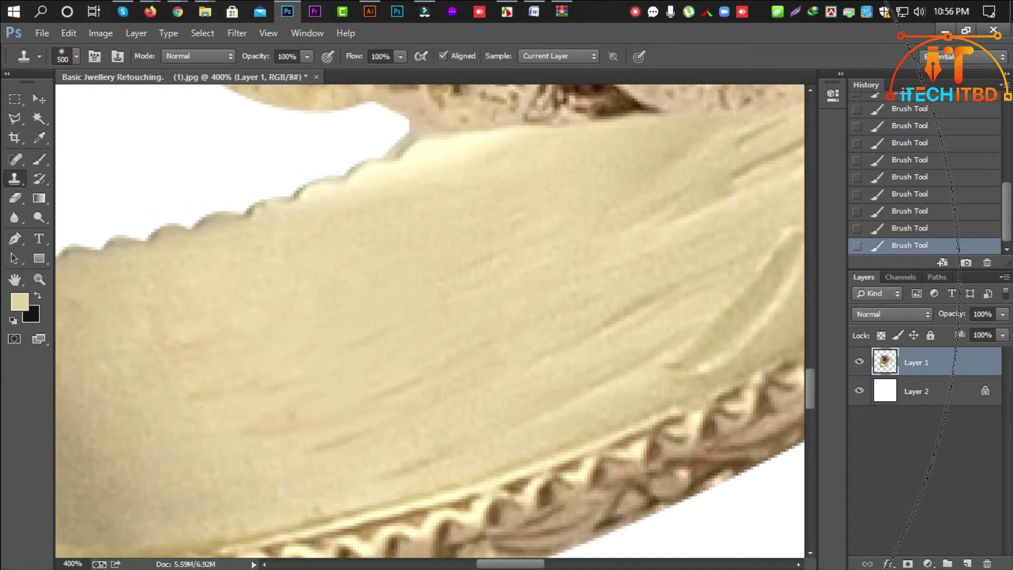
pyautogui.press('[')
pyautogui.press('[')
pyautogui.press('[')
pyautogui.press('[')
pyautogui.press('[')
pyautogui.press('[')
pyautogui.press('[')
pyautogui.press('[')
pyautogui.press('[')
pyautogui.press('[')
pyautogui.press('[')
pyautogui.press('[')
pyautogui.press('[')
pyautogui.press('[')
pyautogui.press('[')
pyautogui.press('[')
pyautogui.press('[')
pyautogui.press('[')
pyautogui.press('[')
pyautogui.press('[')
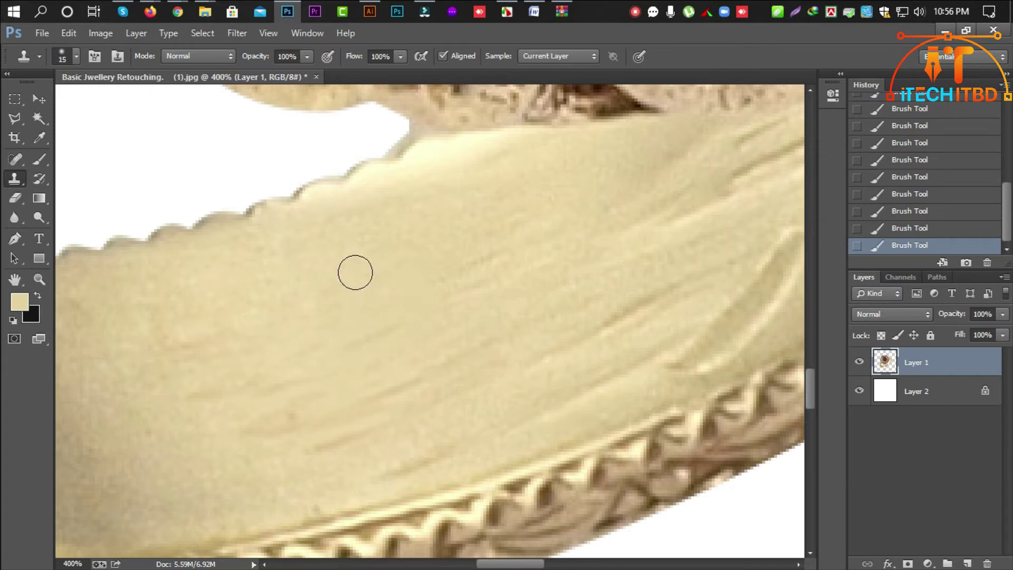
pyautogui.keyDown('alt'); pyautogui.click(355, 299); pyautogui.keyUp('alt')
pyautogui.moveTo(362, 343); pyautogui.dragTo(417, 322)
pyautogui.moveTo(504, 352); pyautogui.dragTo(369, 332)
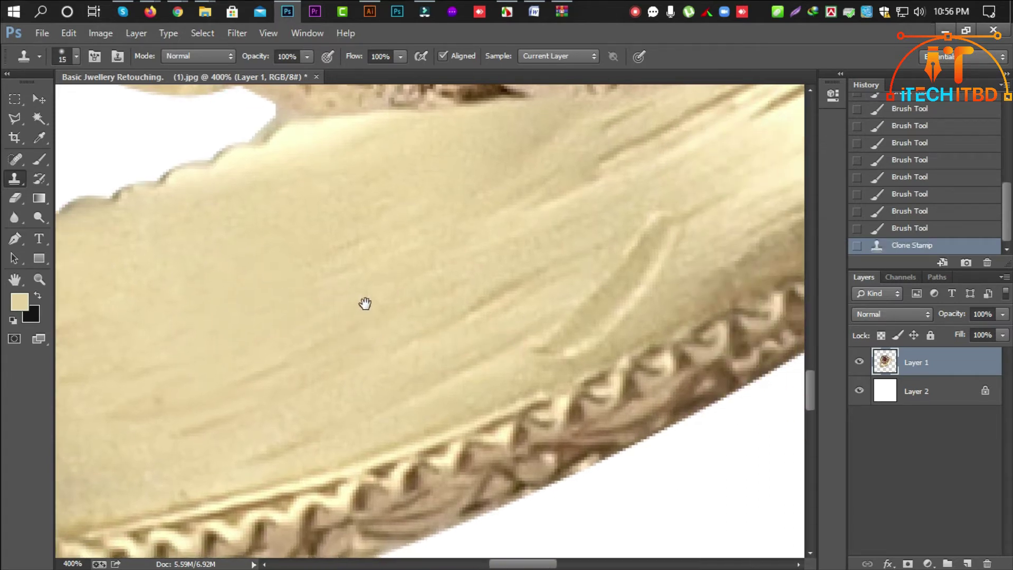
pyautogui.rightClick(17, 177)
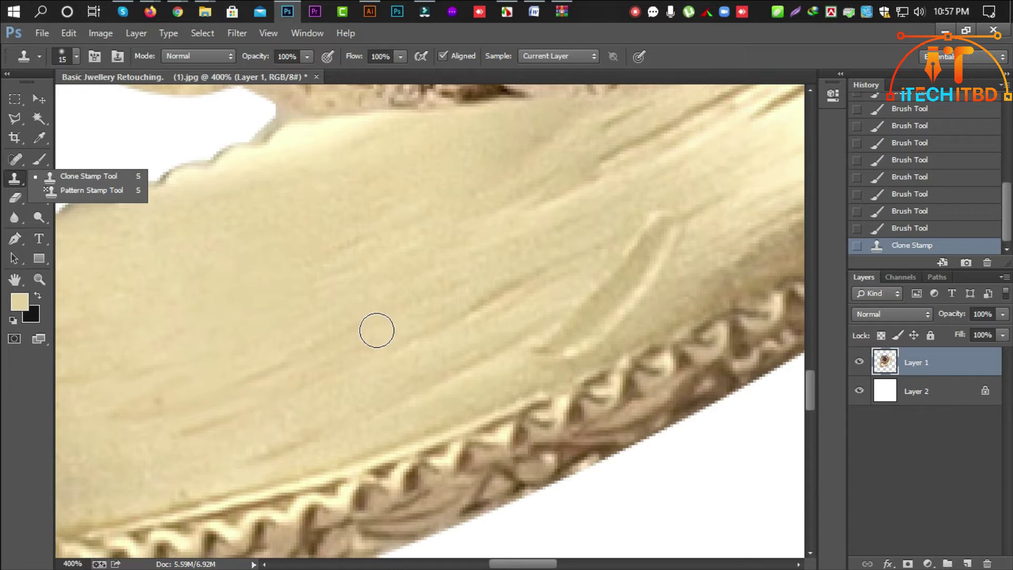
pyautogui.keyDown('alt'); pyautogui.click(497, 346); pyautogui.keyUp('alt')
pyautogui.moveTo(563, 332); pyautogui.dragTo(429, 407)
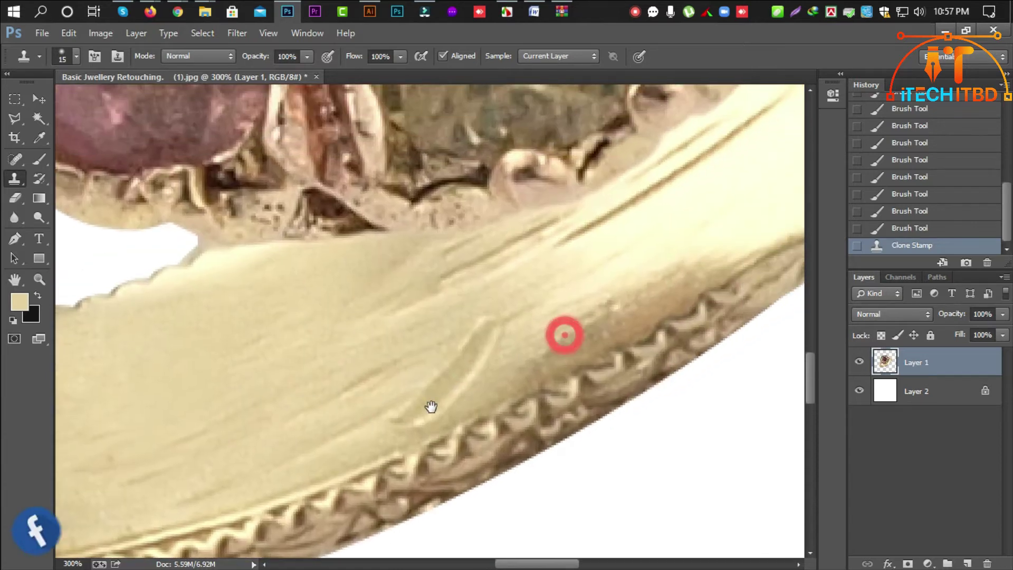
pyautogui.moveTo(419, 338); pyautogui.dragTo(440, 307)
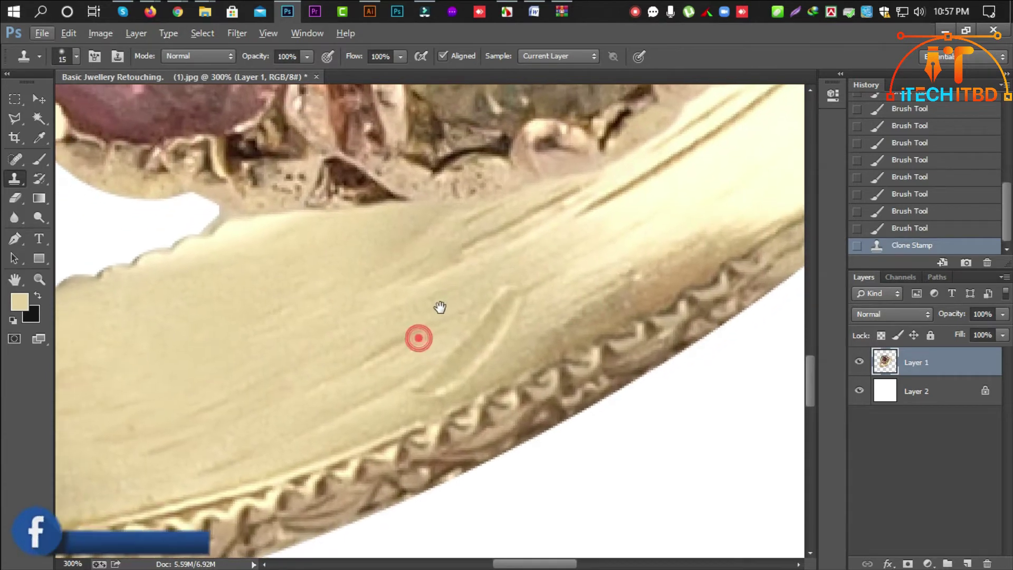
pyautogui.click(18, 179)
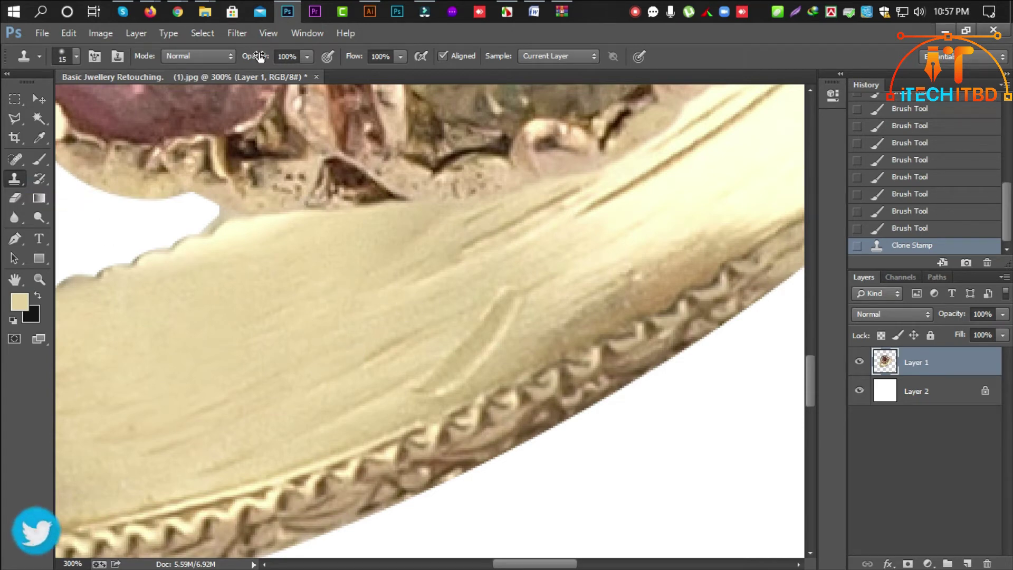
pyautogui.click(337, 72)
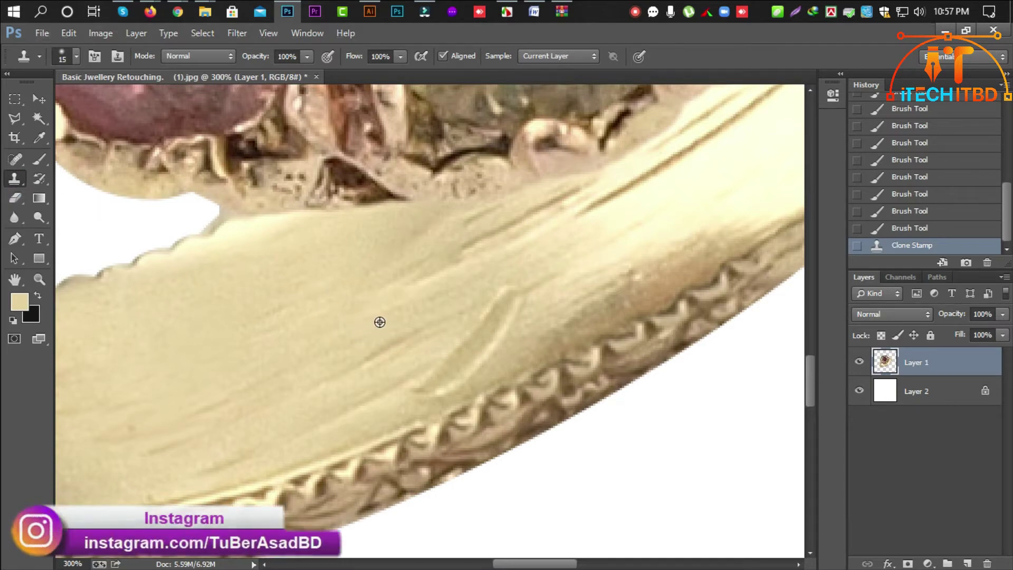
# Step: Sample clean metal in the middle of the inner band and clone it over the dark streaks beside the curved dent
pyautogui.press('alt')
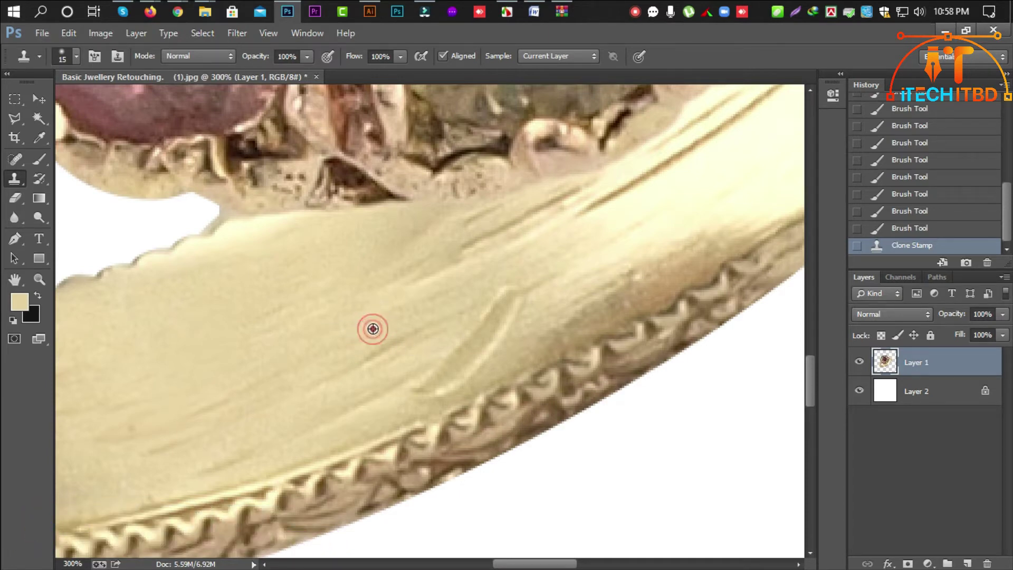
pyautogui.keyDown('alt'); pyautogui.click(373, 329); pyautogui.keyUp('alt')
pyautogui.click(371, 358)
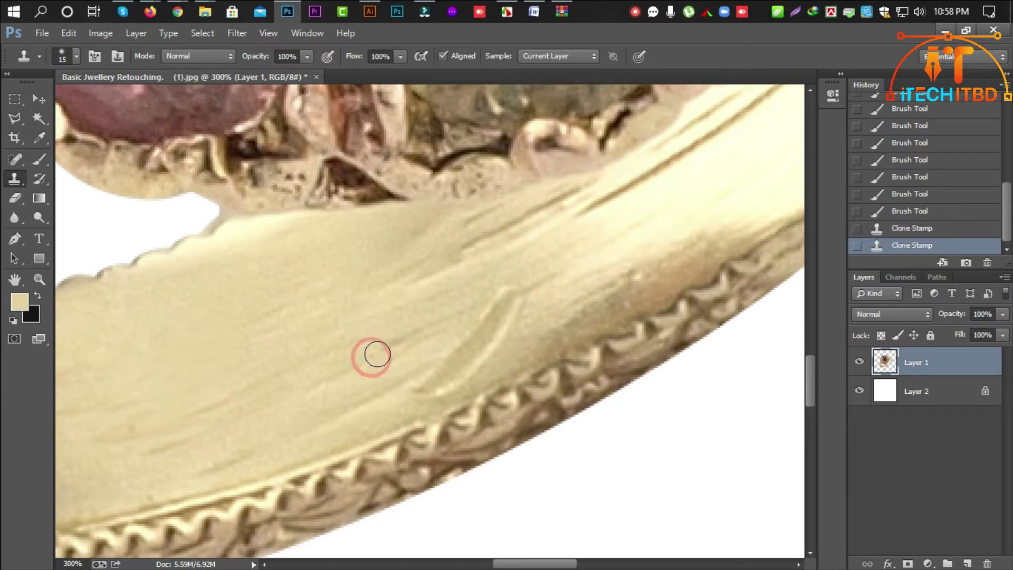
pyautogui.click(383, 351)
pyautogui.click(400, 344)
pyautogui.click(405, 343)
pyautogui.click(390, 340)
pyautogui.click(375, 332)
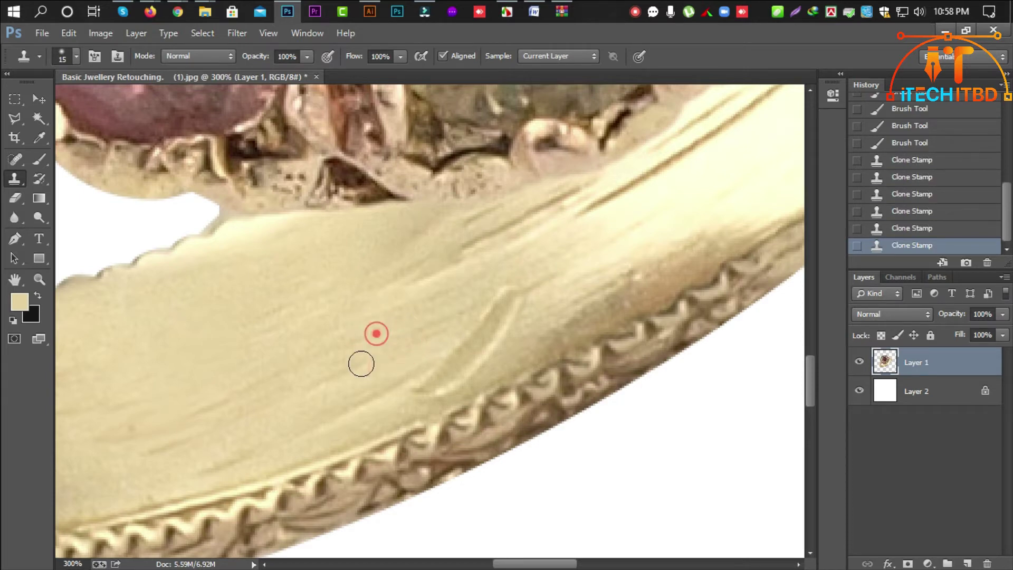
pyautogui.click(355, 364)
pyautogui.click(321, 384)
pyautogui.click(339, 353)
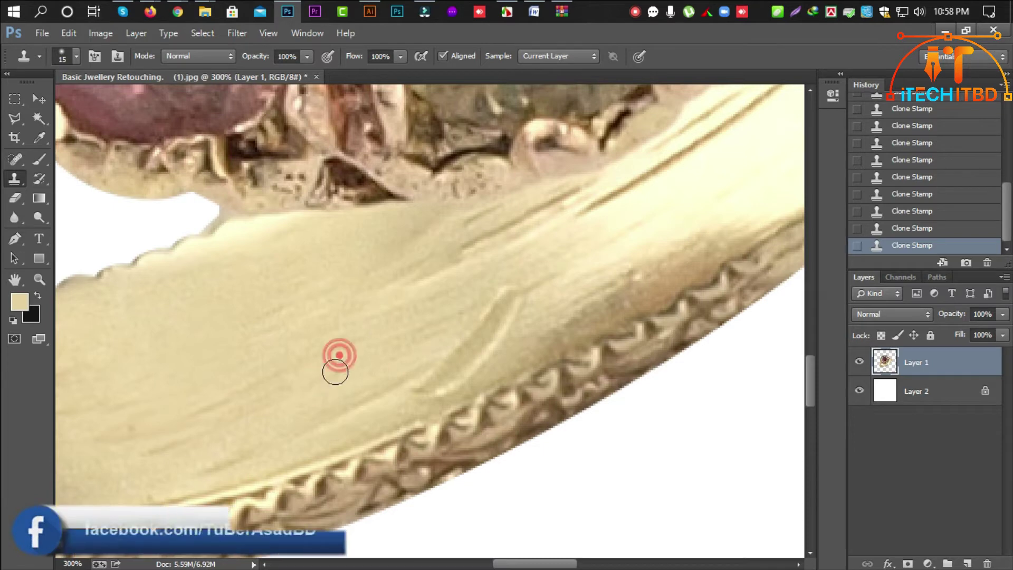
# Step: Sample clean metal beside the curved dent on the inner band and clone it over the dent's upper end
pyautogui.click(337, 366)
pyautogui.moveTo(410, 317); pyautogui.dragTo(259, 359)
pyautogui.keyDown('alt'); pyautogui.click(303, 352); pyautogui.keyUp('alt')
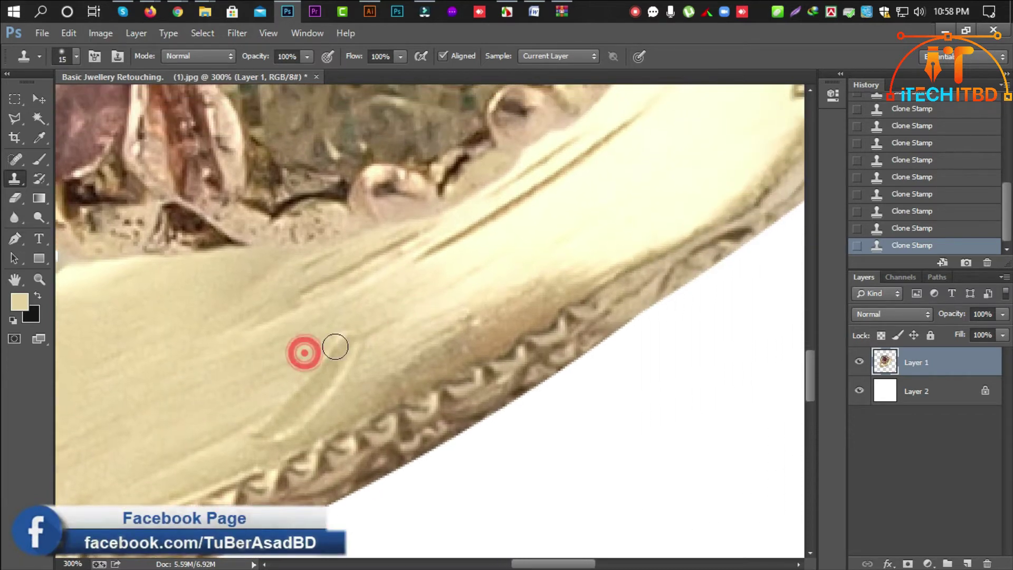
pyautogui.click(339, 339)
pyautogui.click(341, 322)
pyautogui.click(353, 353)
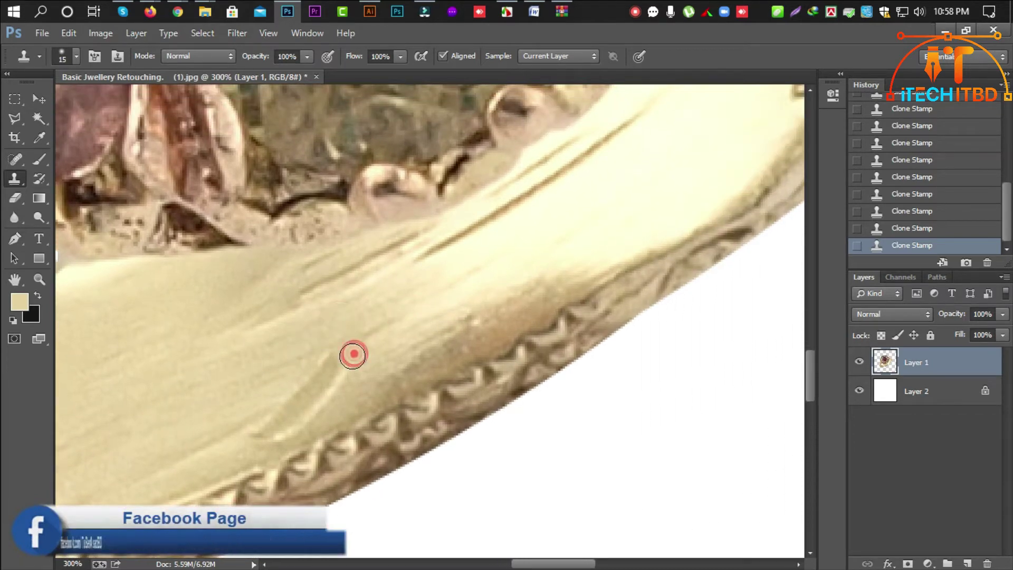
pyautogui.click(366, 355)
pyautogui.click(331, 391)
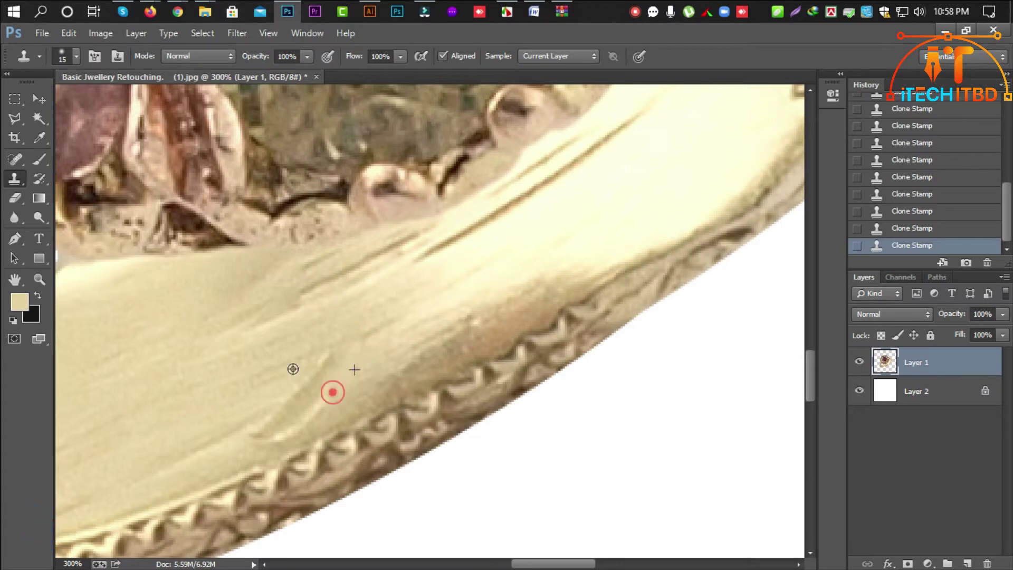
# Step: Resample nearby clean metal and clone it over the middle and lower end of the curved dent
pyautogui.keyDown('alt'); pyautogui.click(278, 365); pyautogui.keyUp('alt')
pyautogui.click(308, 359)
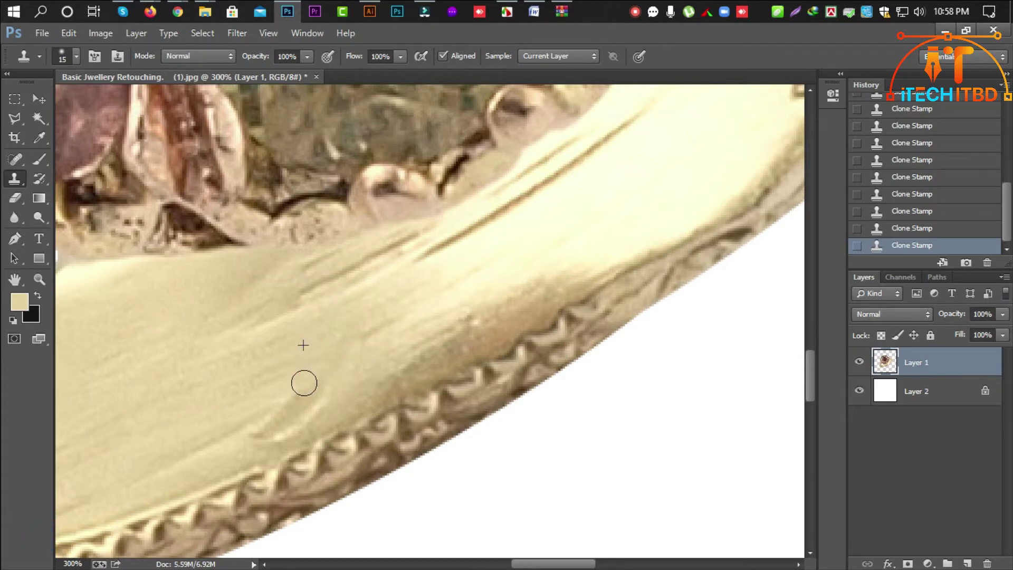
pyautogui.keyDown('alt'); pyautogui.click(282, 375); pyautogui.keyUp('alt')
pyautogui.click(268, 435)
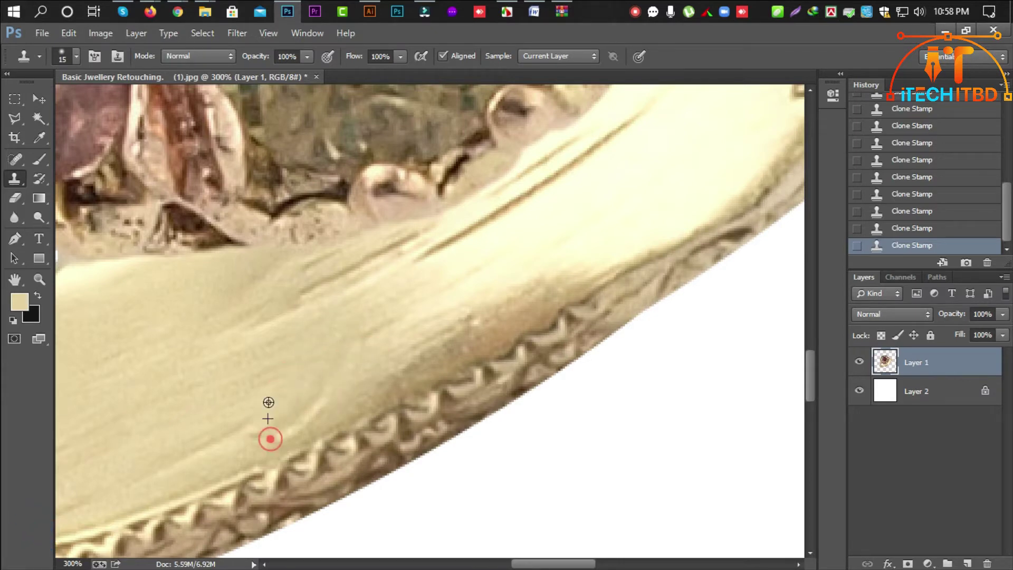
pyautogui.keyDown('alt'); pyautogui.click(263, 392); pyautogui.keyUp('alt')
pyautogui.click(251, 434)
pyautogui.click(317, 412)
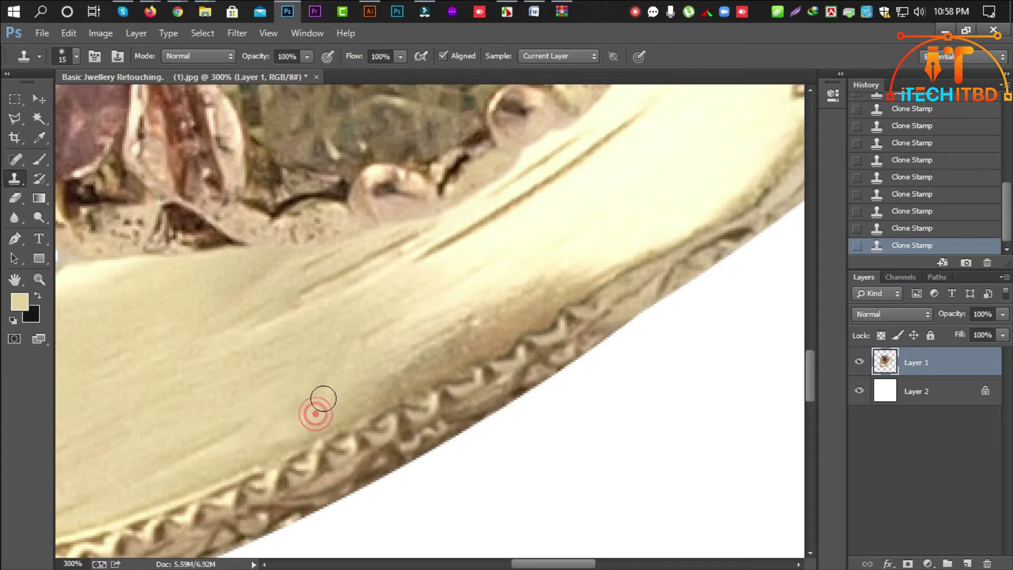
pyautogui.click(323, 397)
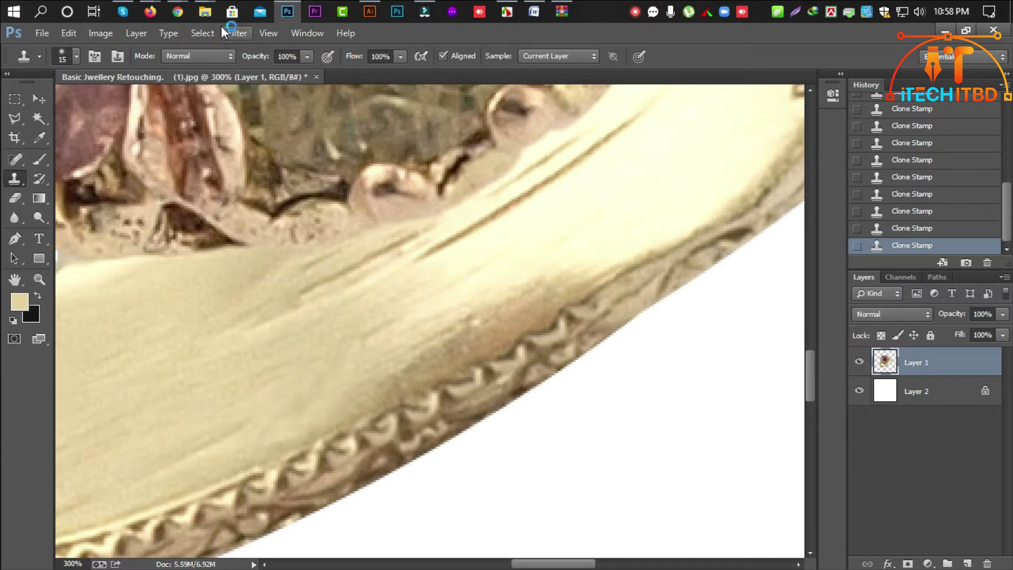
# Step: Open the image today .JPG and darken the scratches beside the green lid's central highlight with the Burn tool
pyautogui.press('o')
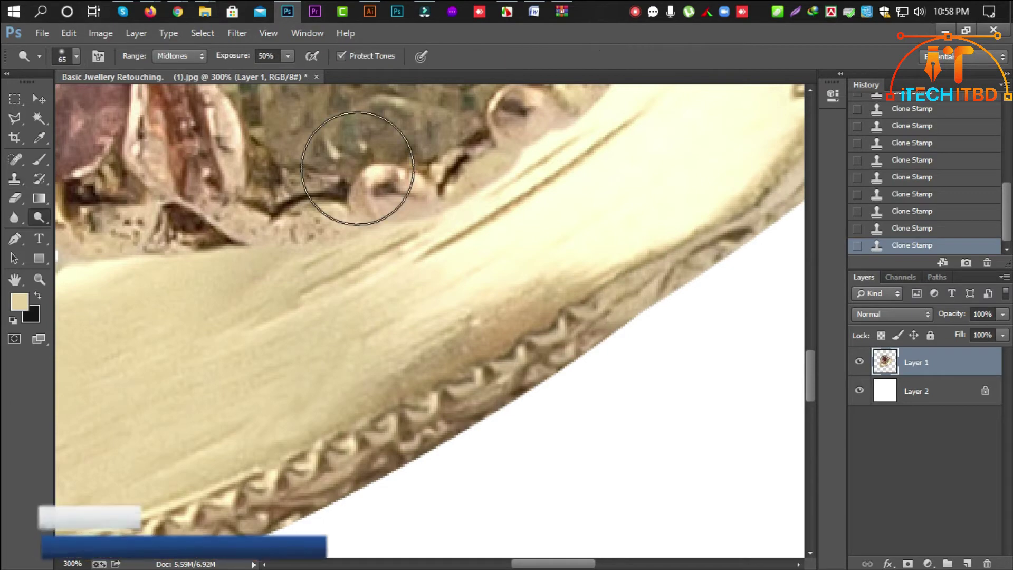
pyautogui.hotkey('ctrl', 'o')
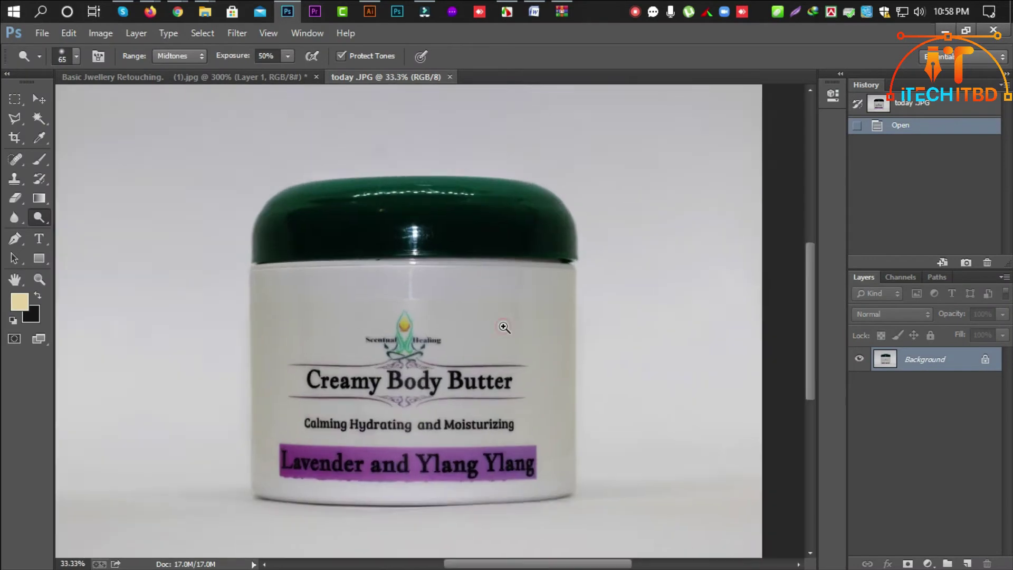
pyautogui.keyDown('ctrl'); pyautogui.click(504, 327); pyautogui.keyUp('ctrl')
pyautogui.keyDown('ctrl'); pyautogui.click(421, 212); pyautogui.keyUp('ctrl')
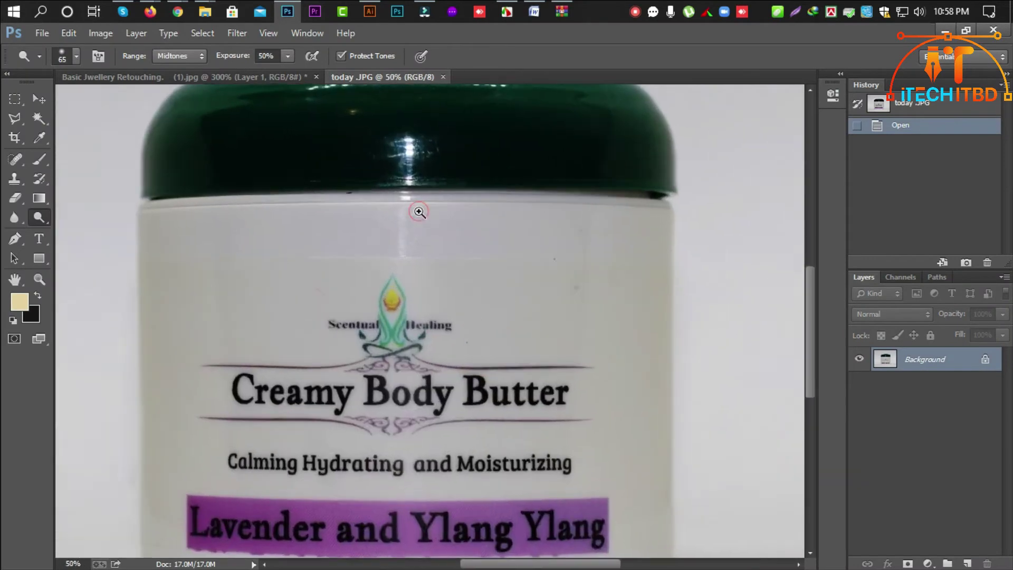
pyautogui.moveTo(412, 201); pyautogui.dragTo(394, 318)
pyautogui.keyDown('ctrl'); pyautogui.click(393, 318); pyautogui.keyUp('ctrl')
pyautogui.moveTo(424, 283); pyautogui.dragTo(457, 255)
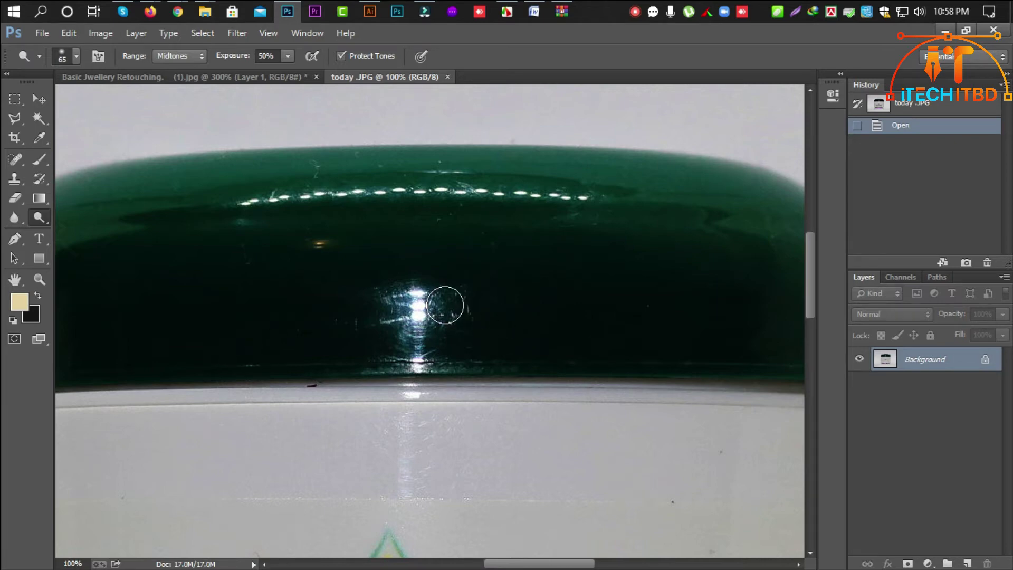
pyautogui.click(456, 309)
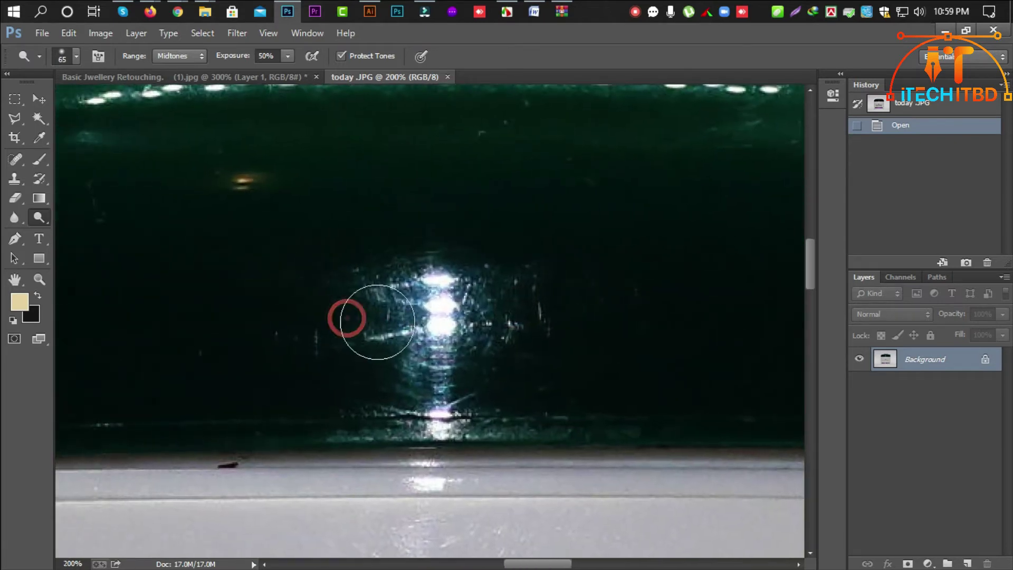
pyautogui.click(359, 319)
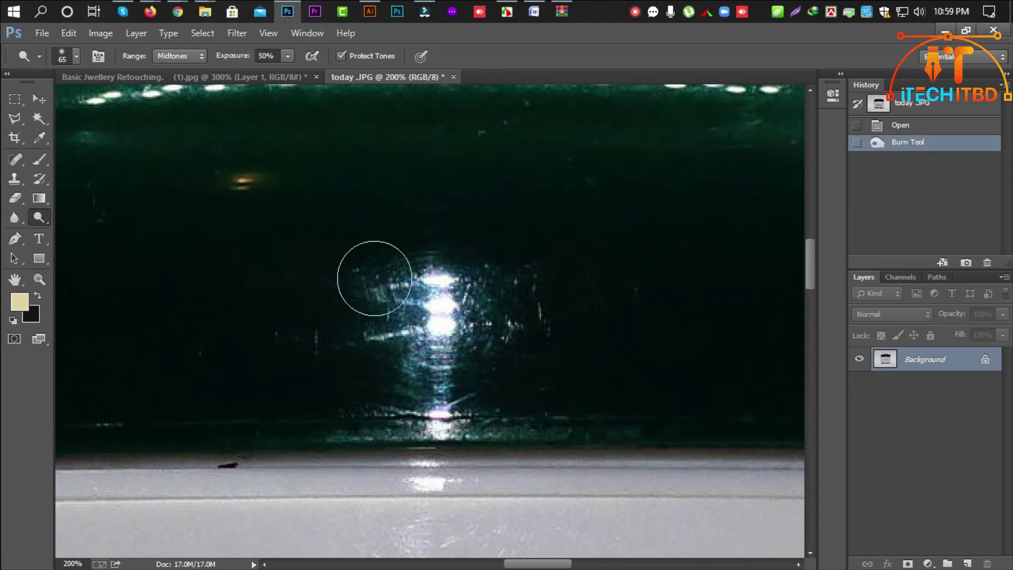
# Step: Clone dark green from above the lid's central highlight over its upper edge with the Clone Stamp, enlarging the brush to 35 px
pyautogui.click(14, 178)
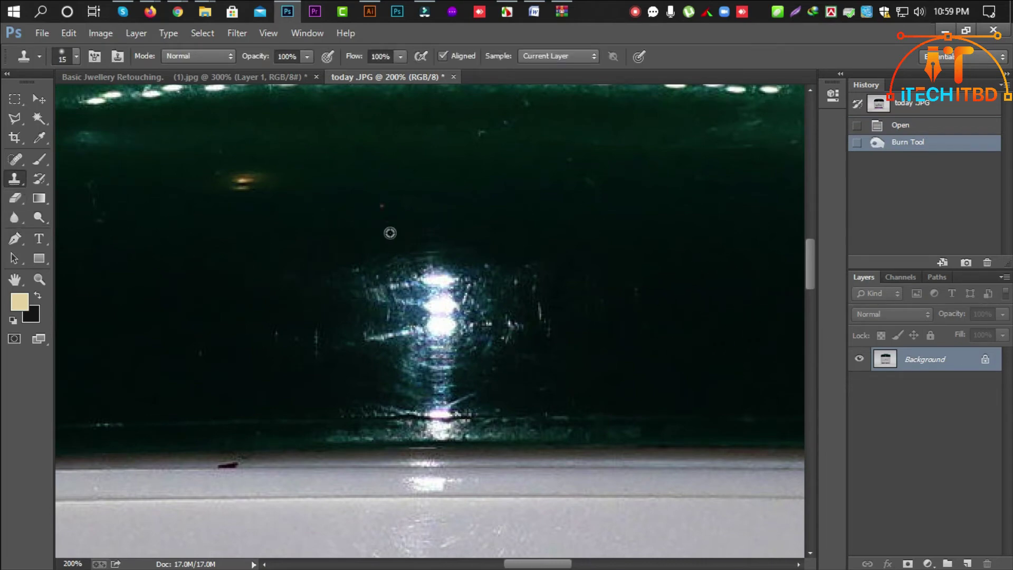
pyautogui.keyDown('alt'); pyautogui.click(407, 211); pyautogui.keyUp('alt')
pyautogui.click(440, 274)
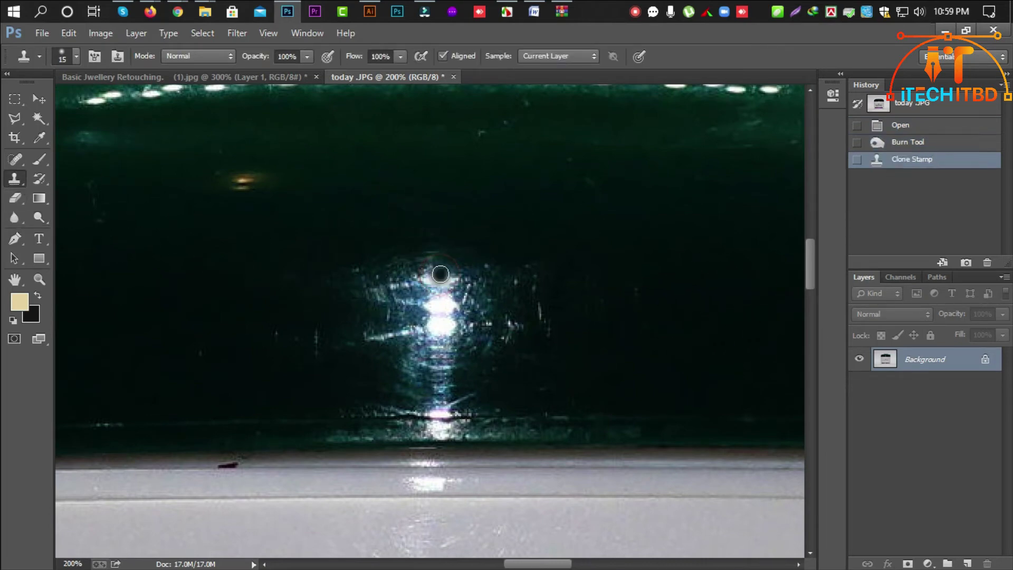
pyautogui.press(']')
pyautogui.press(']')
pyautogui.click(461, 269)
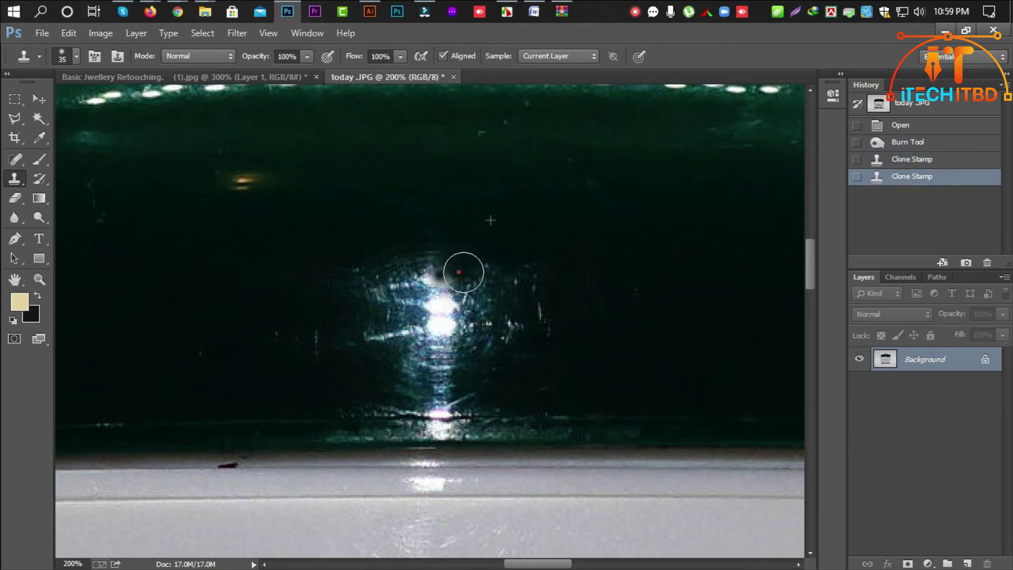
# Step: Clone dark green over the fine scratches to the right of the lid's central highlight
pyautogui.click(472, 271)
pyautogui.click(486, 271)
pyautogui.click(494, 269)
pyautogui.click(501, 267)
pyautogui.click(515, 269)
pyautogui.click(528, 270)
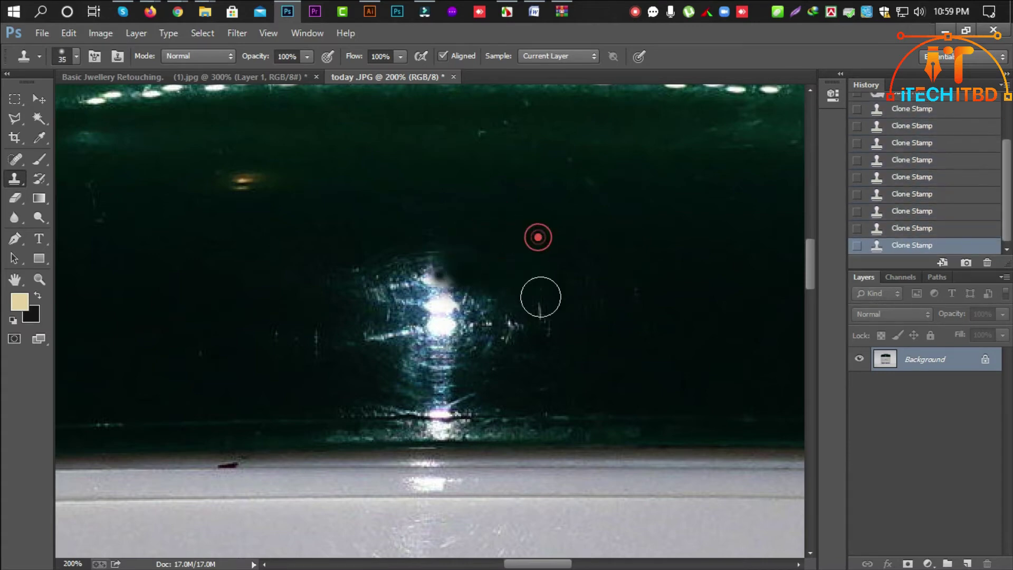
pyautogui.click(508, 317)
pyautogui.moveTo(508, 310); pyautogui.dragTo(475, 316)
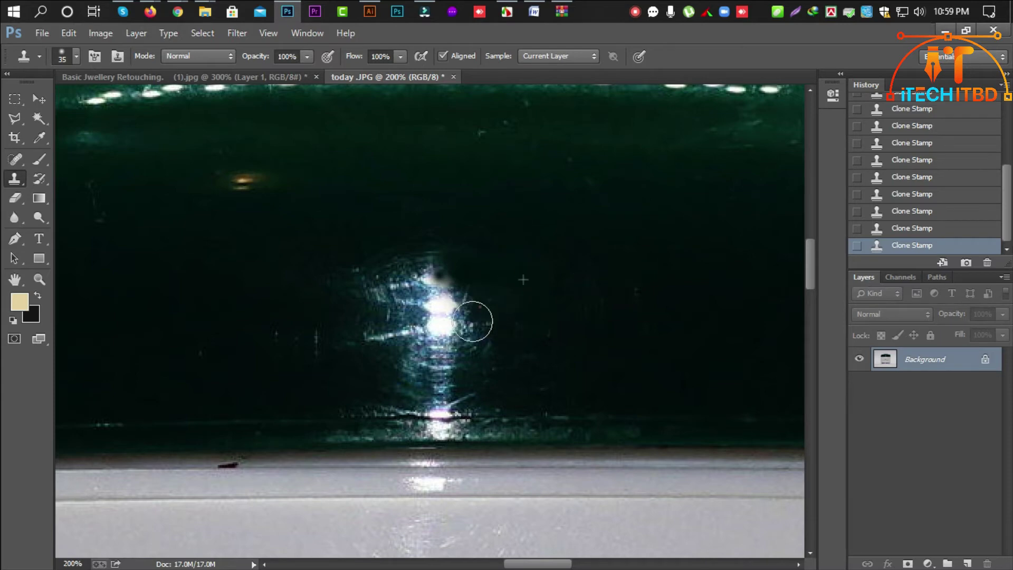
# Step: Clone dark green over the bright white spots in the upper half of the lid's central highlight
pyautogui.click(443, 314)
pyautogui.click(437, 285)
pyautogui.click(438, 301)
pyautogui.click(444, 276)
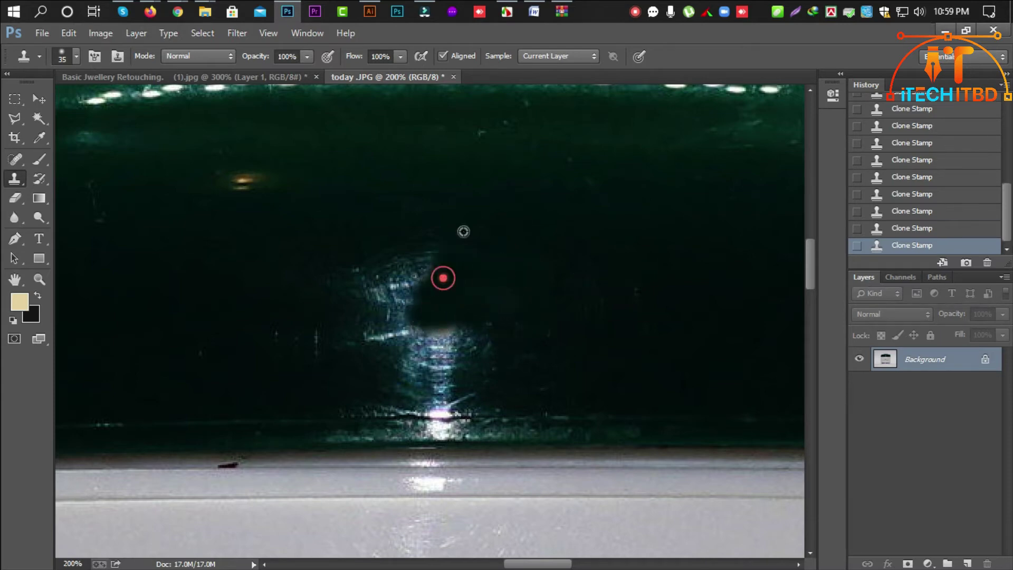
# Step: Clone dark green over the bluish scratches to the left of the lid's central highlight
pyautogui.click(410, 276)
pyautogui.click(381, 306)
pyautogui.click(389, 292)
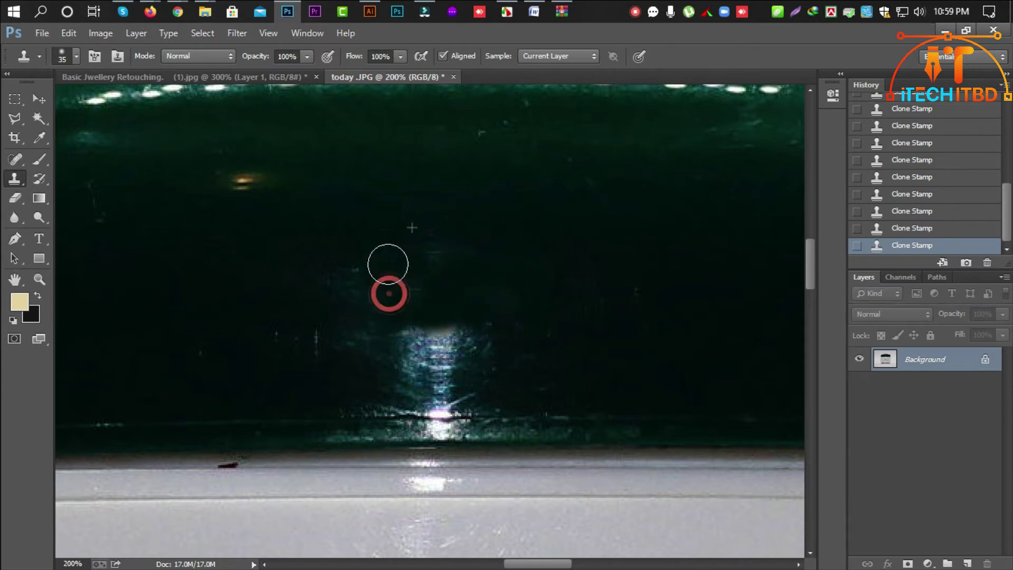
pyautogui.click(360, 258)
pyautogui.click(411, 333)
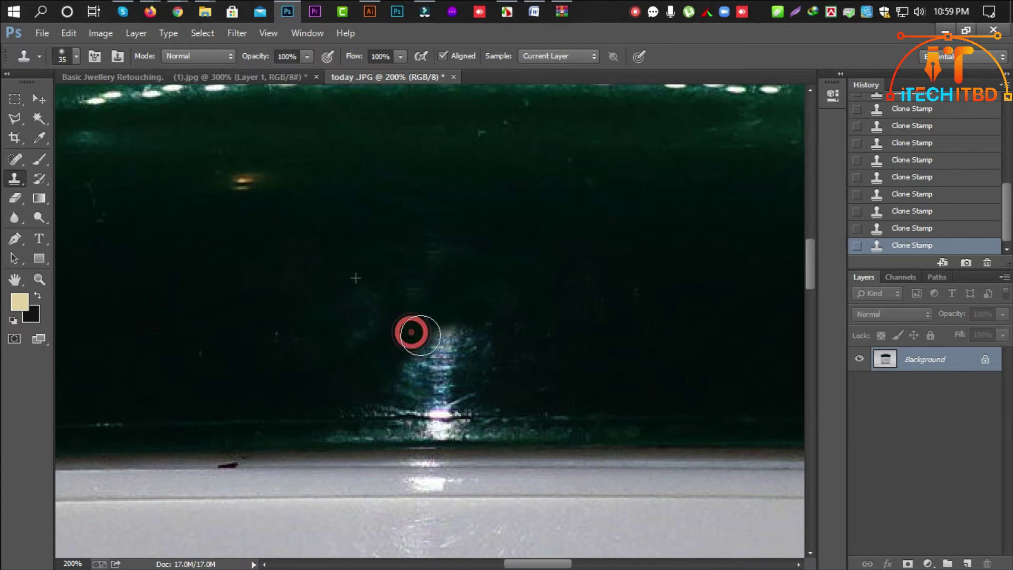
# Step: Resample clean dark green and clone it over the remaining glare and faint marks in the middle of the lid
pyautogui.keyDown('alt'); pyautogui.click(368, 273); pyautogui.keyUp('alt')
pyautogui.moveTo(465, 316); pyautogui.dragTo(436, 331)
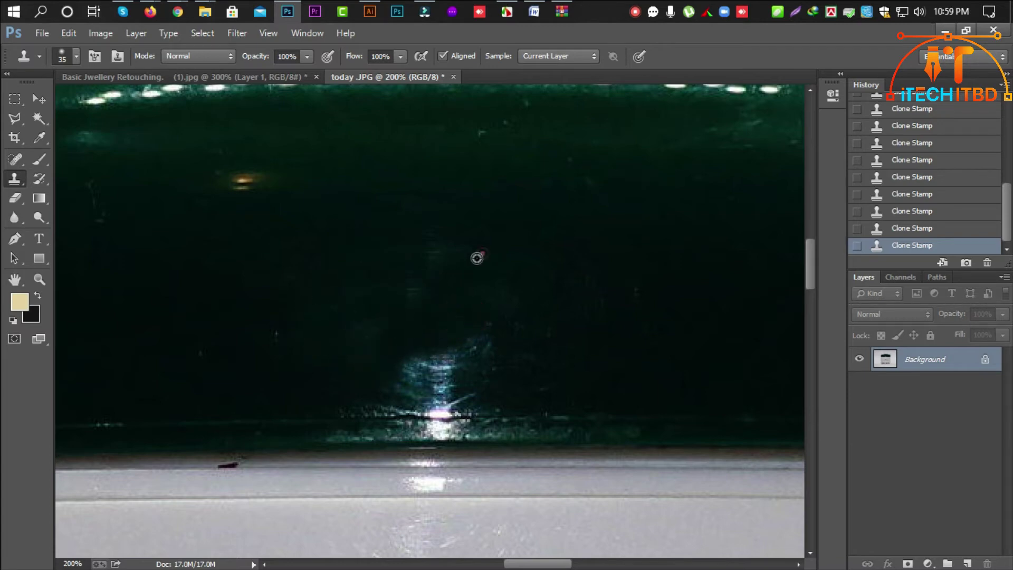
pyautogui.click(409, 283)
pyautogui.keyDown('alt'); pyautogui.click(349, 279); pyautogui.keyUp('alt')
pyautogui.click(380, 323)
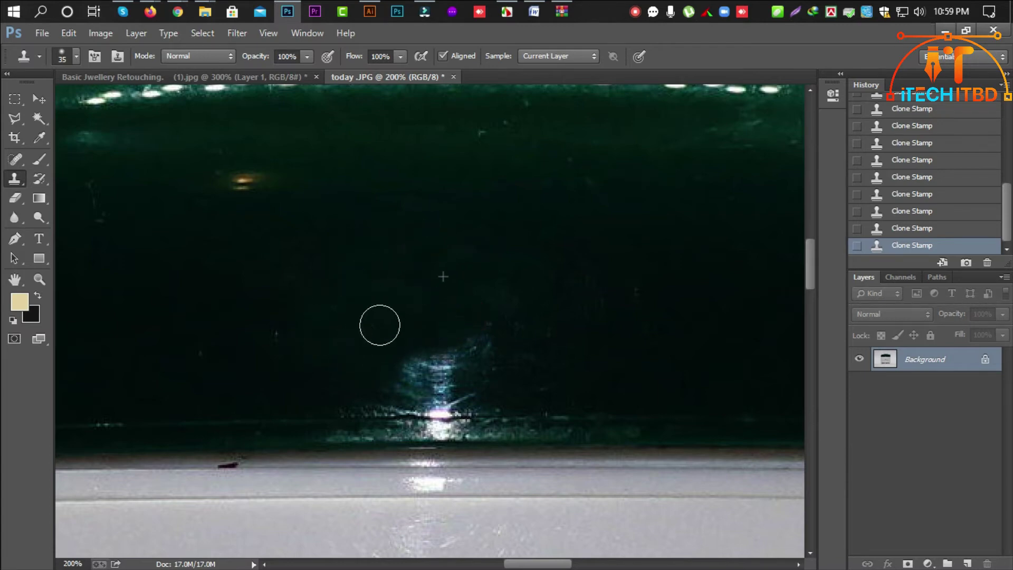
# Step: Sample dark green from the right part of the lid and clone it over the lower half of the central highlight
pyautogui.keyDown('alt'); pyautogui.click(550, 269); pyautogui.keyUp('alt')
pyautogui.moveTo(491, 327); pyautogui.dragTo(406, 369)
pyautogui.click(380, 375)
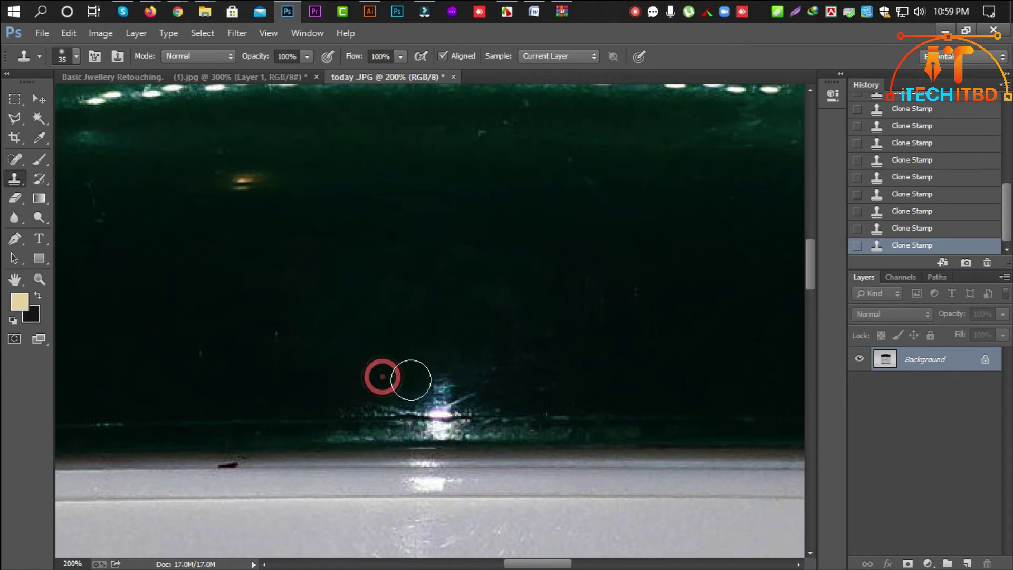
pyautogui.keyDown('alt'); pyautogui.click(610, 307); pyautogui.keyUp('alt')
pyautogui.click(441, 384)
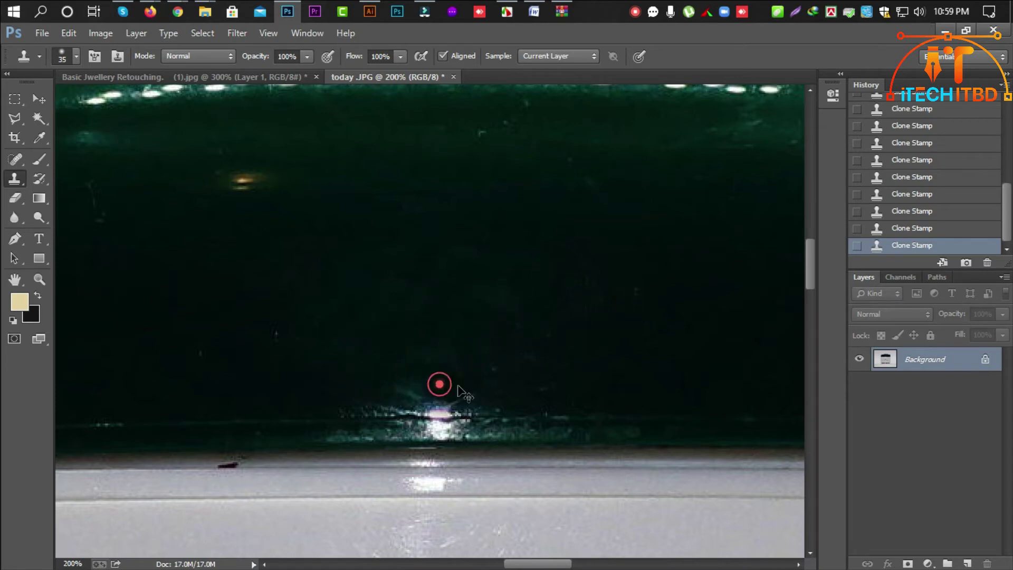
# Step: Clone dark green over the streaks just above the lid's lower rim and reduce the brush to 10 px
pyautogui.scroll(2, 410, 342)
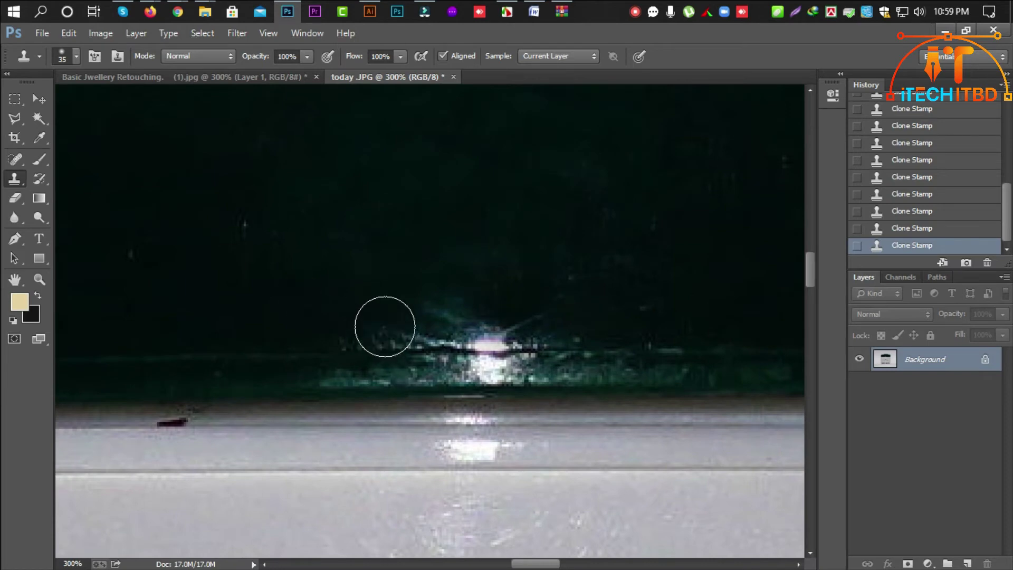
pyautogui.moveTo(384, 323)
pyautogui.mouseDown()
pyautogui.moveTo(452, 311)
pyautogui.moveTo(485, 327)
pyautogui.moveTo(518, 312)
pyautogui.moveTo(554, 272)
pyautogui.moveTo(579, 267)
pyautogui.mouseUp()
pyautogui.hscroll(3, 588, 267)
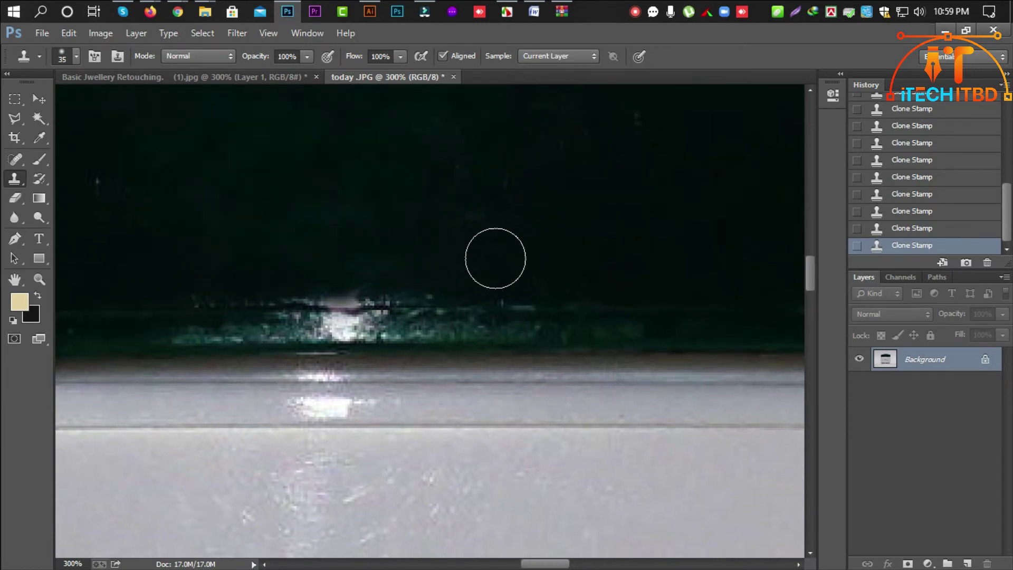
pyautogui.hscroll(2, 495, 255)
pyautogui.press('[')
pyautogui.press('[')
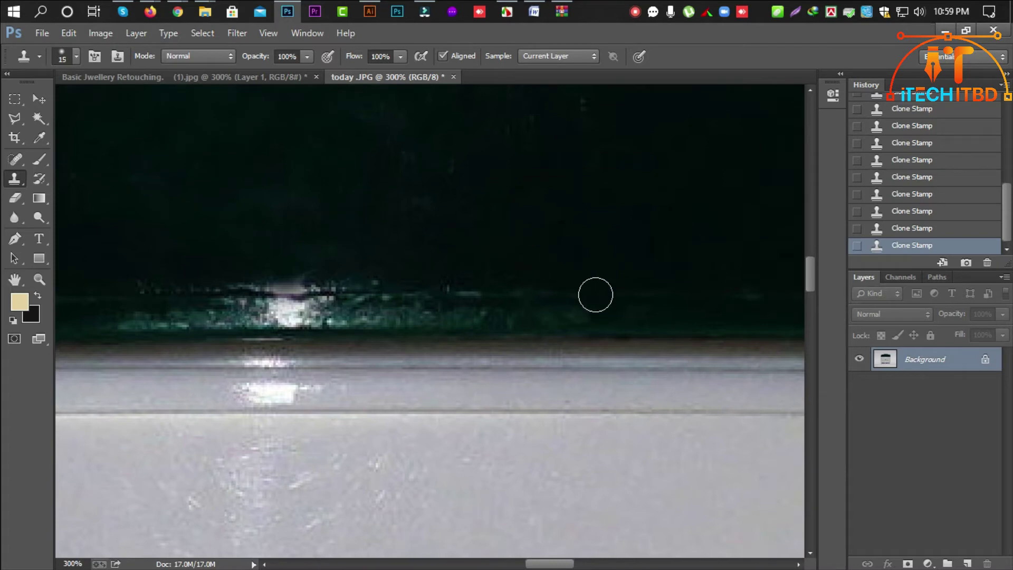
pyautogui.scroll(-1, 316, 312)
pyautogui.hscroll(-4, 343, 285)
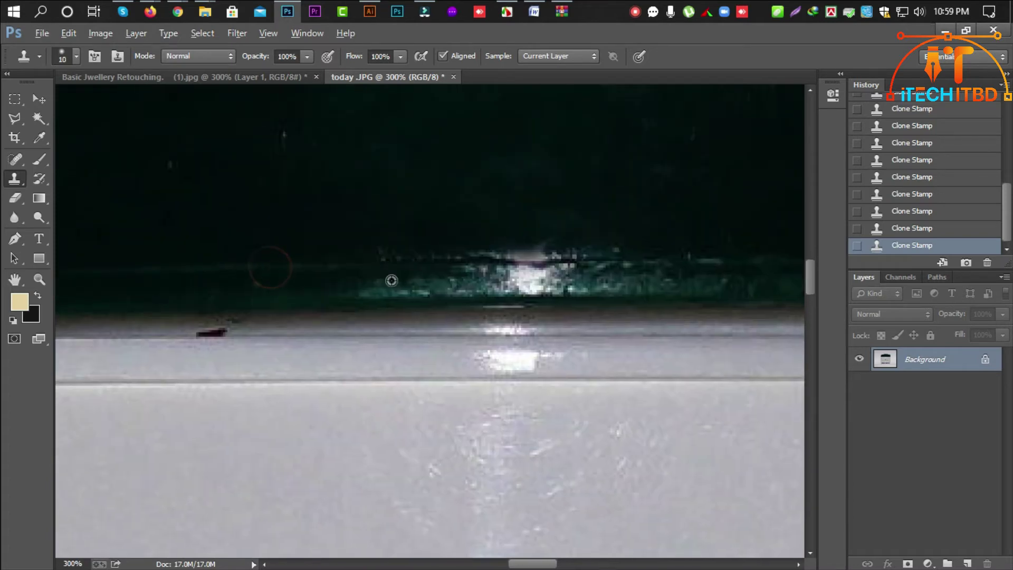
# Step: Draw a closed Pen tool path along the lid's lower edge and around the rim glare, and convert it to a selection
pyautogui.press('p')
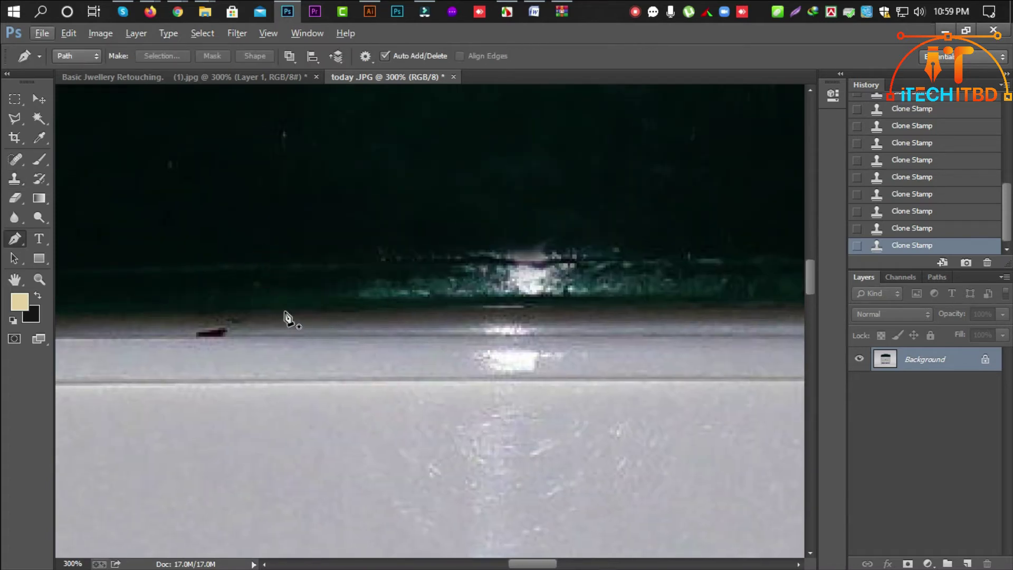
pyautogui.click(285, 312)
pyautogui.moveTo(746, 307); pyautogui.dragTo(784, 308)
pyautogui.hscroll(6, 783, 308)
pyautogui.scroll(1, 783, 309)
pyautogui.moveTo(582, 351); pyautogui.dragTo(602, 253)
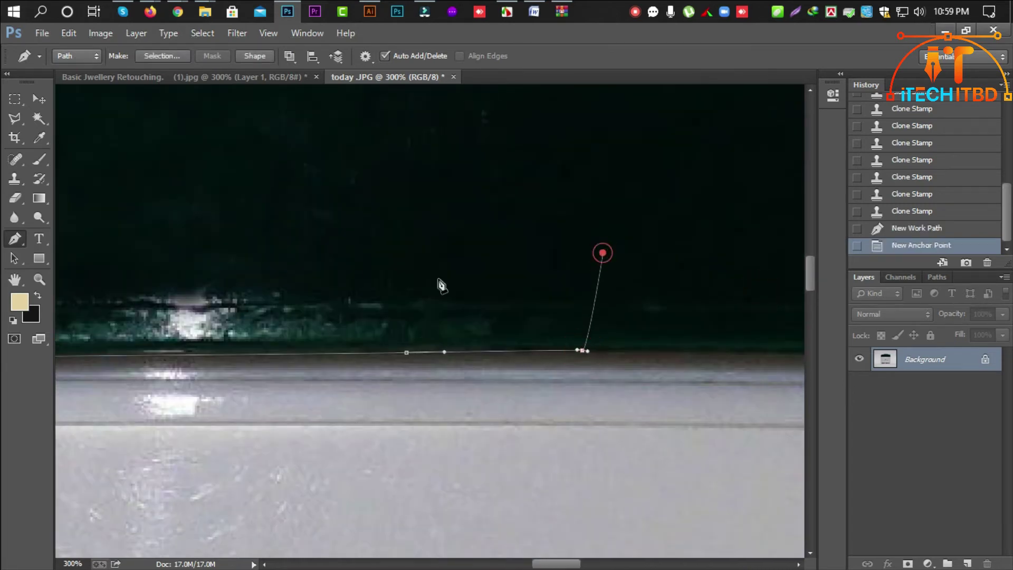
pyautogui.moveTo(344, 264); pyautogui.dragTo(708, 265)
pyautogui.moveTo(366, 204); pyautogui.dragTo(294, 262)
pyautogui.click(293, 291)
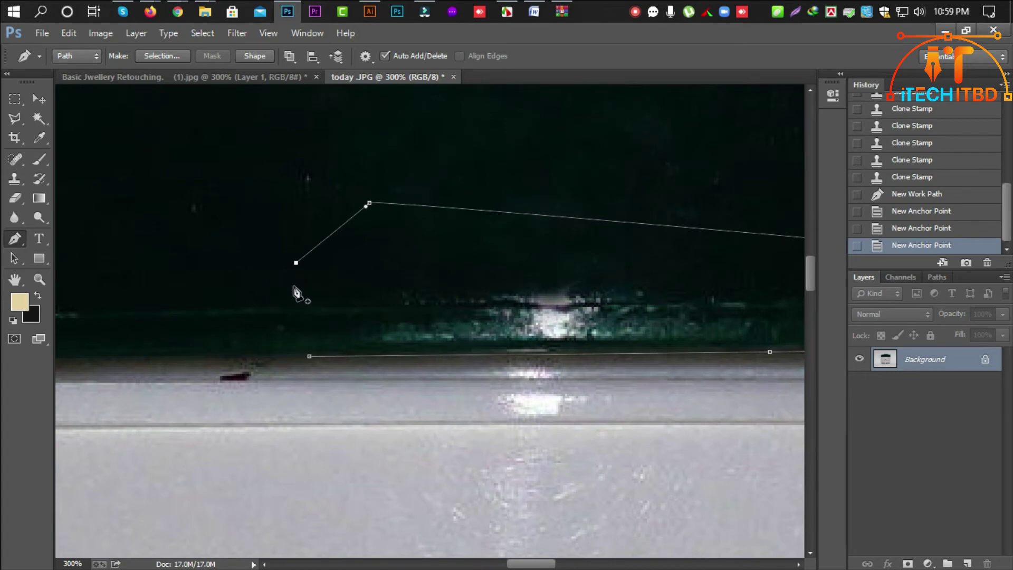
pyautogui.hotkey('ctrl', 'Return')
# Step: Set the Clone Stamp brush to 30 px and clone clean green from beside the rim glare over the glare inside the selection
pyautogui.hscroll(2, 400, 287)
pyautogui.press('s')
pyautogui.hotkey('alt', 's')
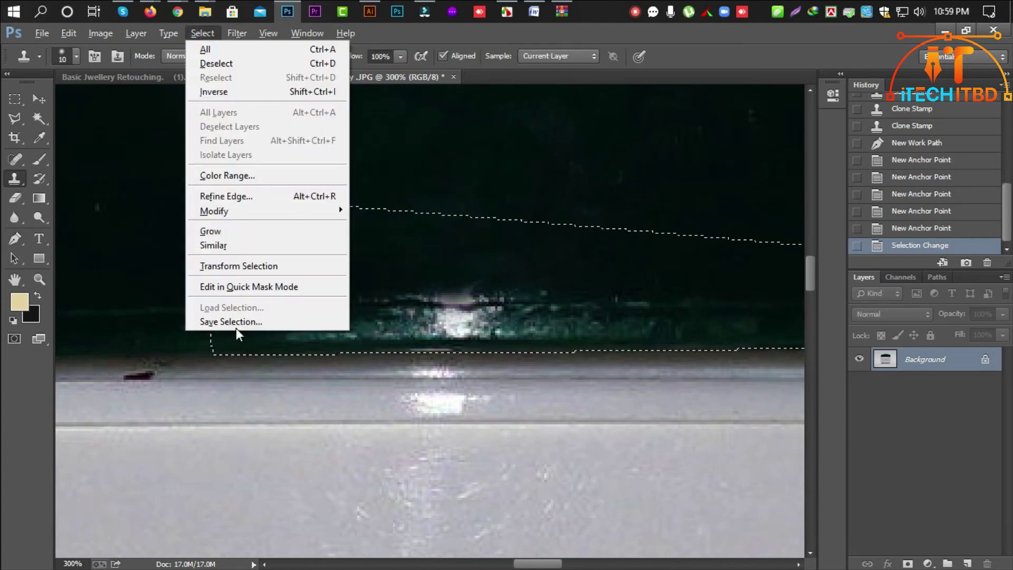
pyautogui.press('Escape')
pyautogui.keyDown('alt'); pyautogui.click(238, 334); pyautogui.keyUp('alt')
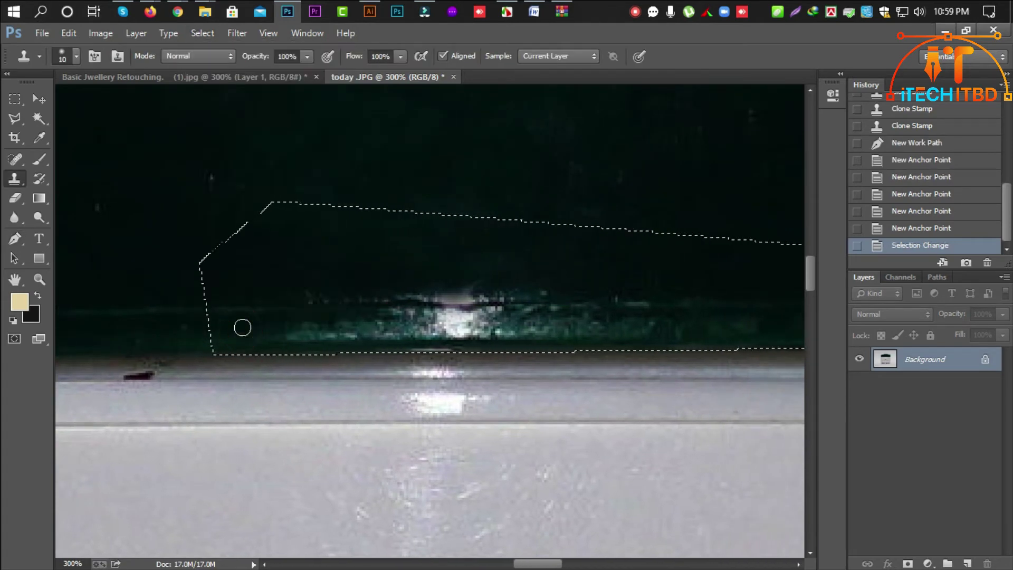
pyautogui.press(']')
pyautogui.press(']')
pyautogui.keyDown('alt'); pyautogui.click(244, 330); pyautogui.keyUp('alt')
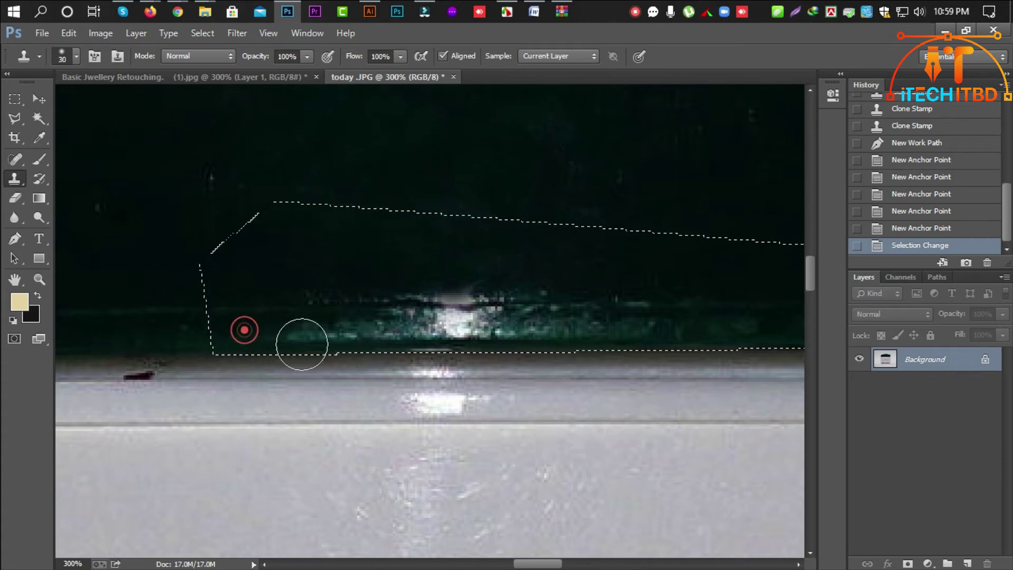
pyautogui.moveTo(303, 342)
pyautogui.mouseDown()
pyautogui.moveTo(456, 331)
pyautogui.moveTo(432, 340)
pyautogui.moveTo(447, 325)
pyautogui.moveTo(493, 324)
pyautogui.mouseUp()
# Step: Resample clean green and clone it over the rest of the rim glare up to the selection's right end
pyautogui.keyDown('alt'); pyautogui.click(332, 284); pyautogui.keyUp('alt')
pyautogui.keyDown('alt'); pyautogui.click(256, 328); pyautogui.keyUp('alt')
pyautogui.click(427, 331)
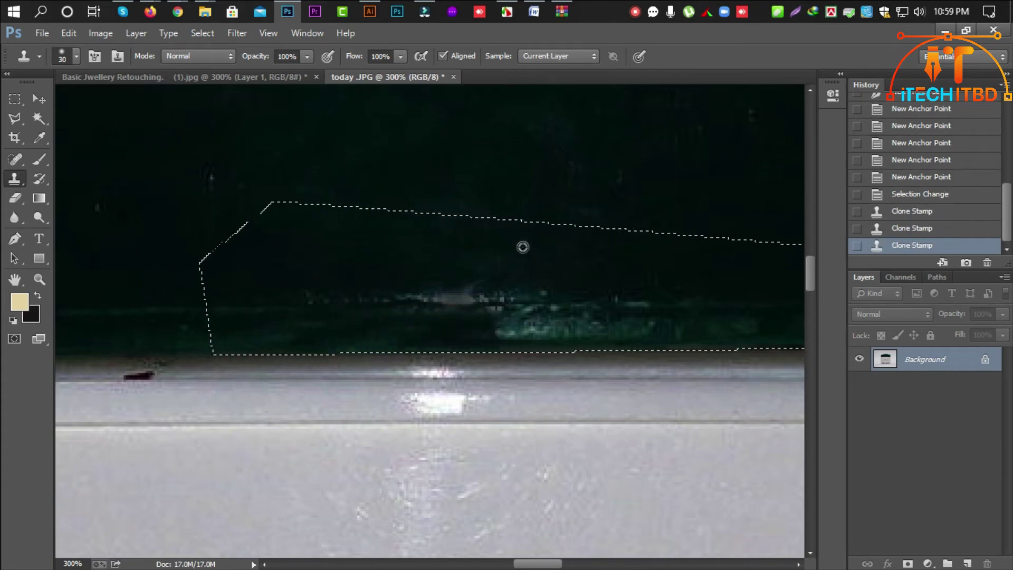
pyautogui.click(516, 330)
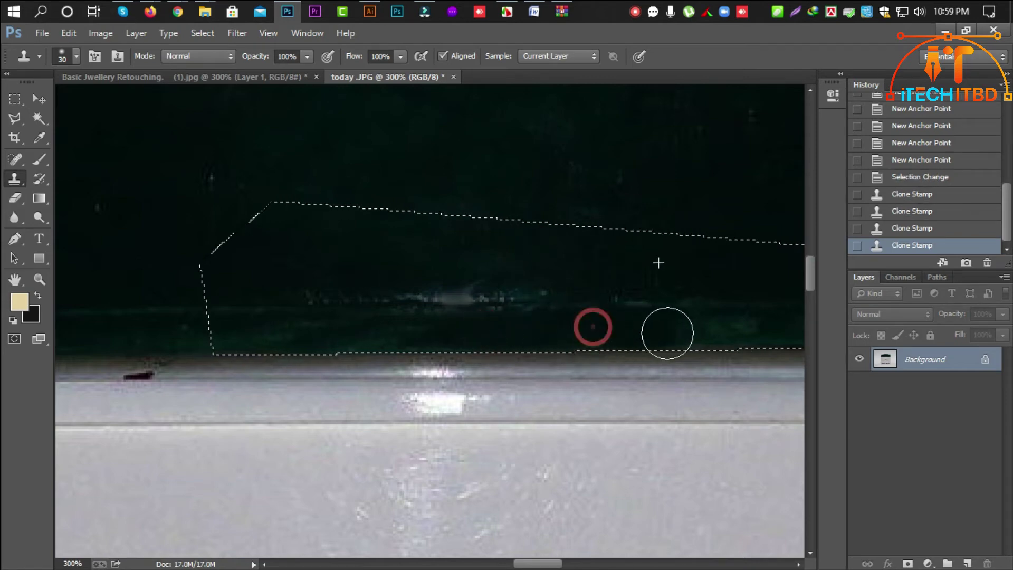
pyautogui.moveTo(668, 333); pyautogui.dragTo(669, 333)
pyautogui.click(754, 334)
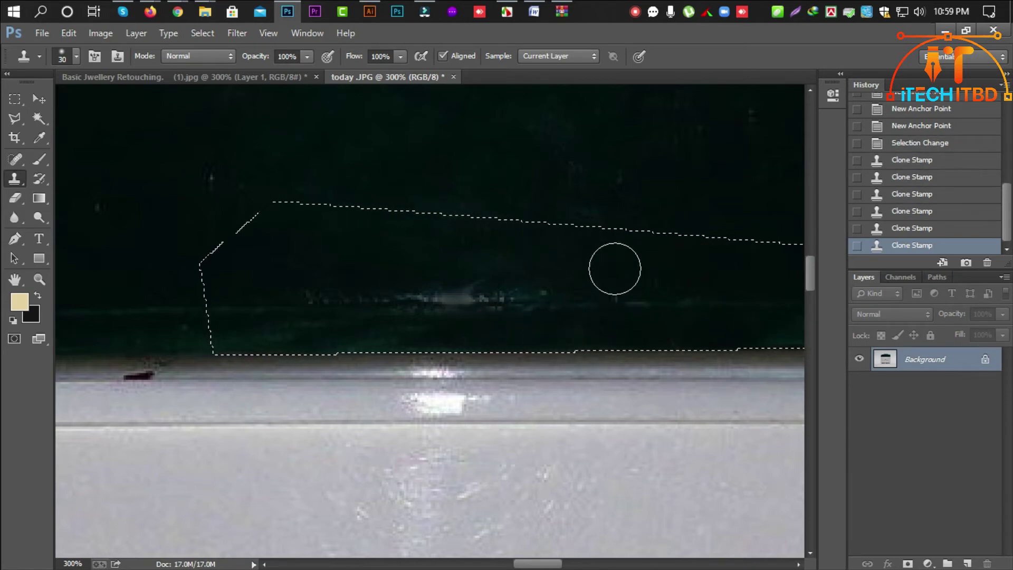
# Step: Clone dark green over the thin light streak above the rim with a 10 px brush, and enlarge the brush to 20 px
pyautogui.click(541, 242)
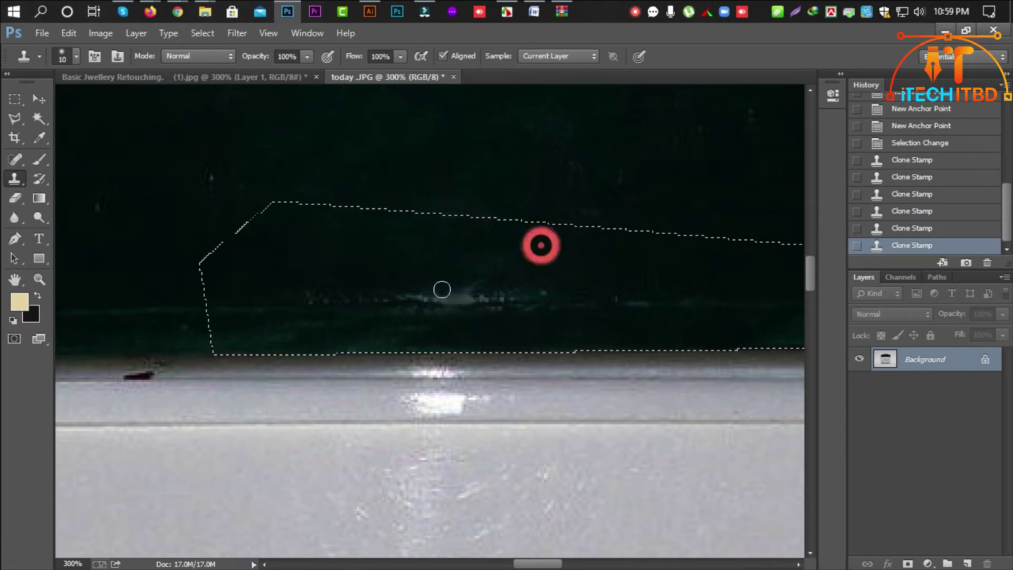
pyautogui.moveTo(441, 290); pyautogui.dragTo(331, 300)
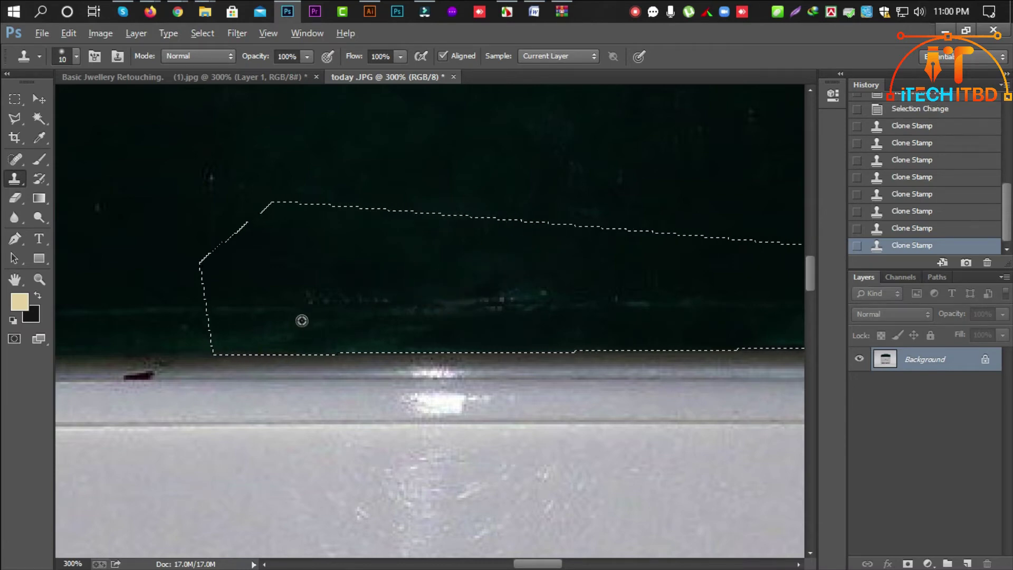
pyautogui.click(267, 341)
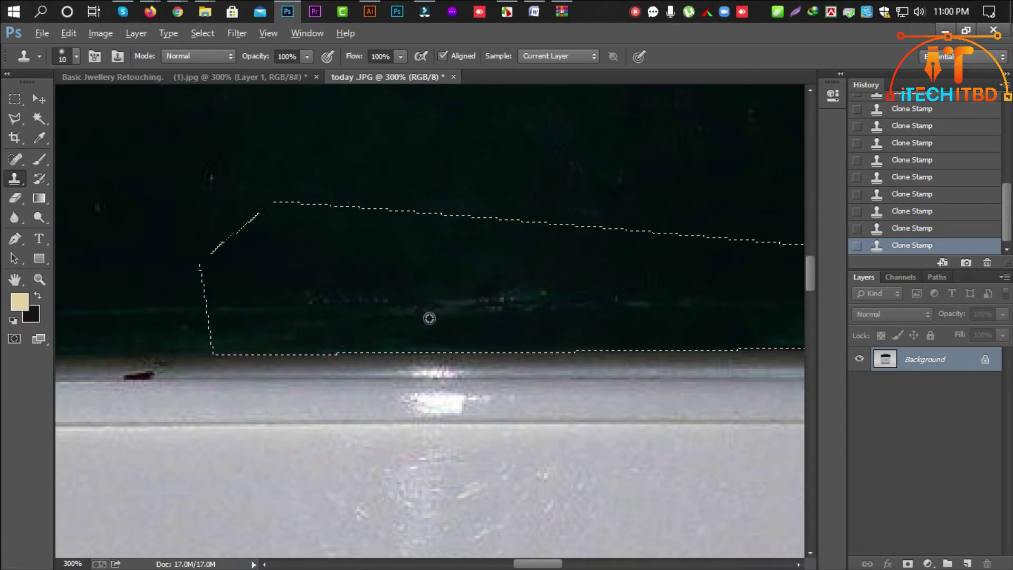
pyautogui.keyDown('alt'); pyautogui.click(430, 319); pyautogui.keyUp('alt')
pyautogui.click(511, 253)
pyautogui.press(']')
pyautogui.press(']')
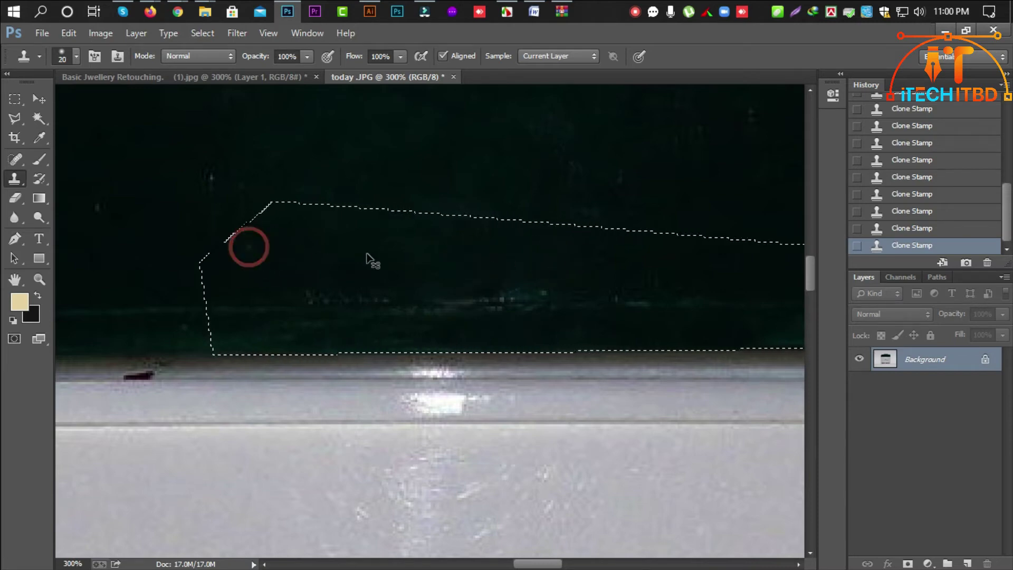
# Step: Deselect the rim area, sample the lid's dark green for the Brush tool and paint over the dark area with a 40 px brush
pyautogui.hotkey('ctrl', 'd')
pyautogui.moveTo(285, 245)
pyautogui.mouseDown()
pyautogui.moveTo(419, 224)
pyautogui.moveTo(322, 224)
pyautogui.mouseUp()
pyautogui.press('b')
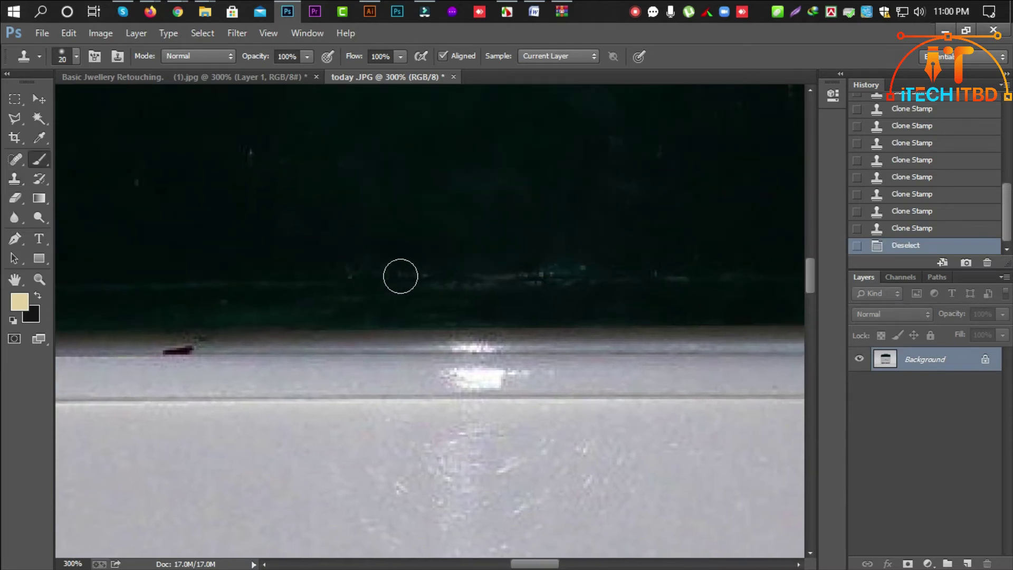
pyautogui.keyDown('alt'); pyautogui.click(491, 192); pyautogui.keyUp('alt')
pyautogui.press(']')
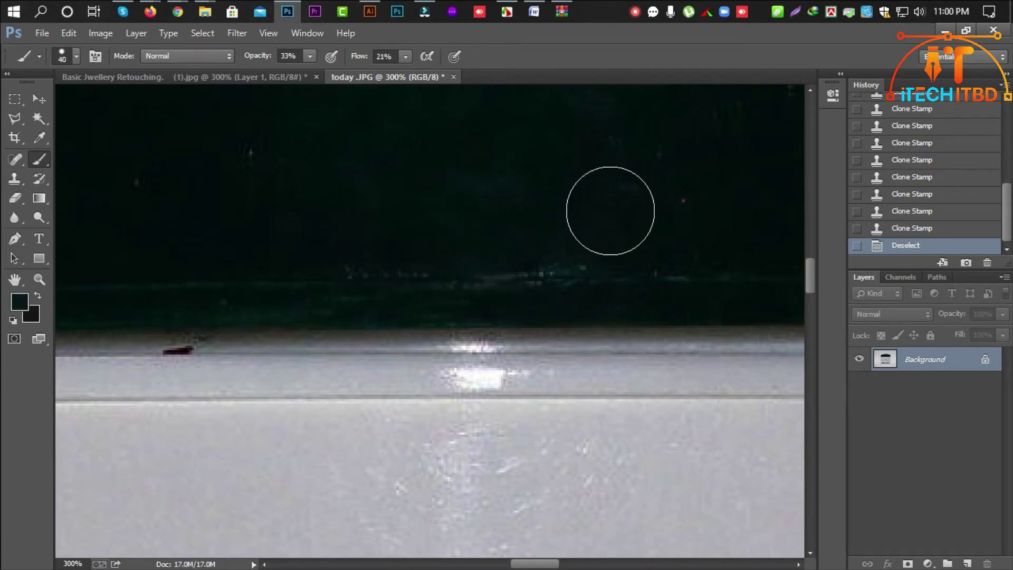
pyautogui.click(683, 200)
pyautogui.click(287, 204)
pyautogui.moveTo(593, 197); pyautogui.dragTo(498, 170)
# Step: Reduce the brush to 10 px and paint dark green over the faint marks just above the lid's lower rim
pyautogui.press('[')
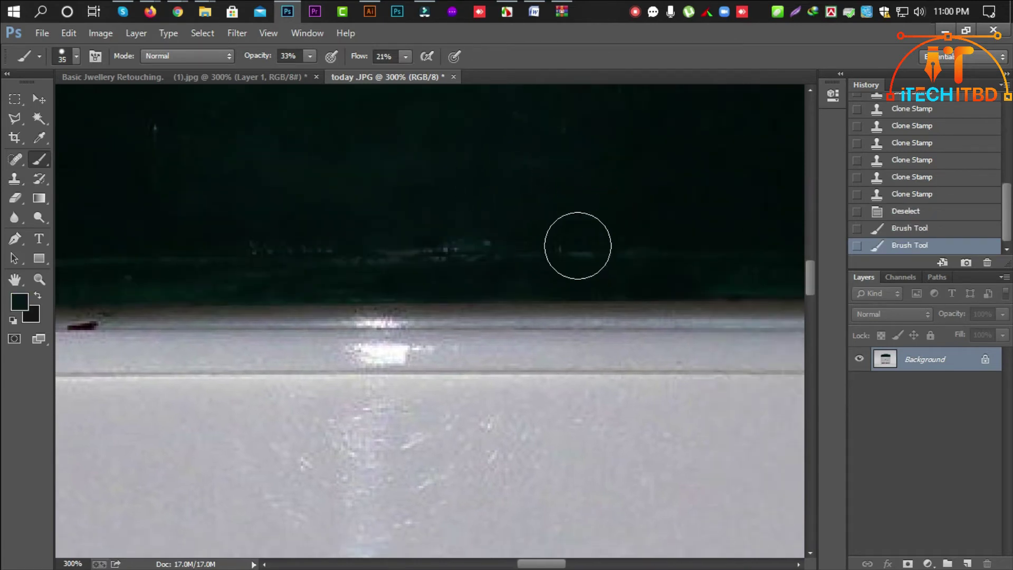
pyautogui.press('[')
pyautogui.press('[')
pyautogui.press('[')
pyautogui.click(718, 274)
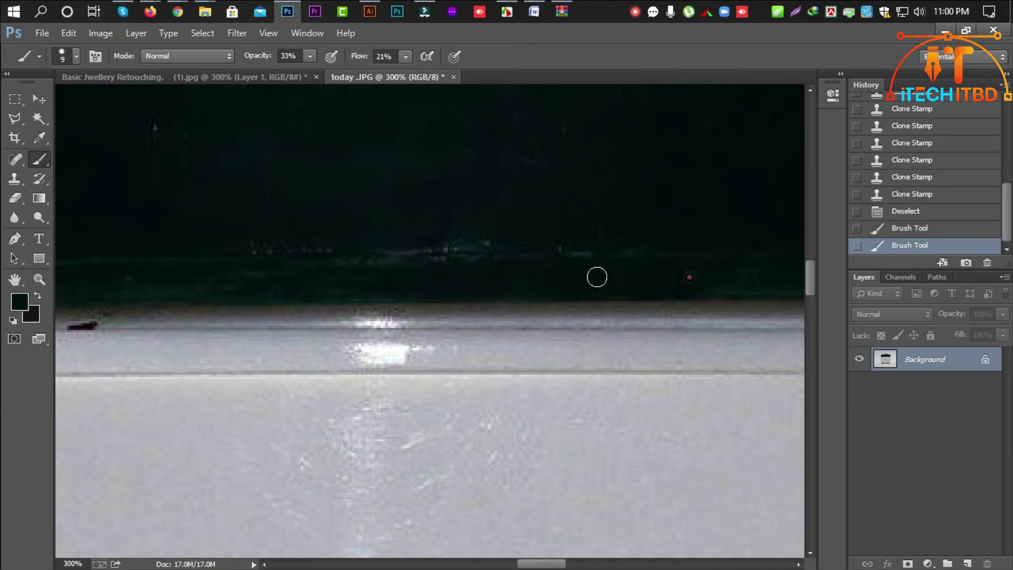
pyautogui.press(']')
pyautogui.click(172, 280)
pyautogui.moveTo(276, 284); pyautogui.dragTo(509, 290)
pyautogui.click(519, 289)
# Step: Sample dark green with the Clone Stamp and clone it over the orange reflection below the lid's row of highlights
pyautogui.keyDown('alt'); pyautogui.click(546, 287); pyautogui.keyUp('alt')
pyautogui.keyDown('alt'); pyautogui.click(546, 288); pyautogui.keyUp('alt')
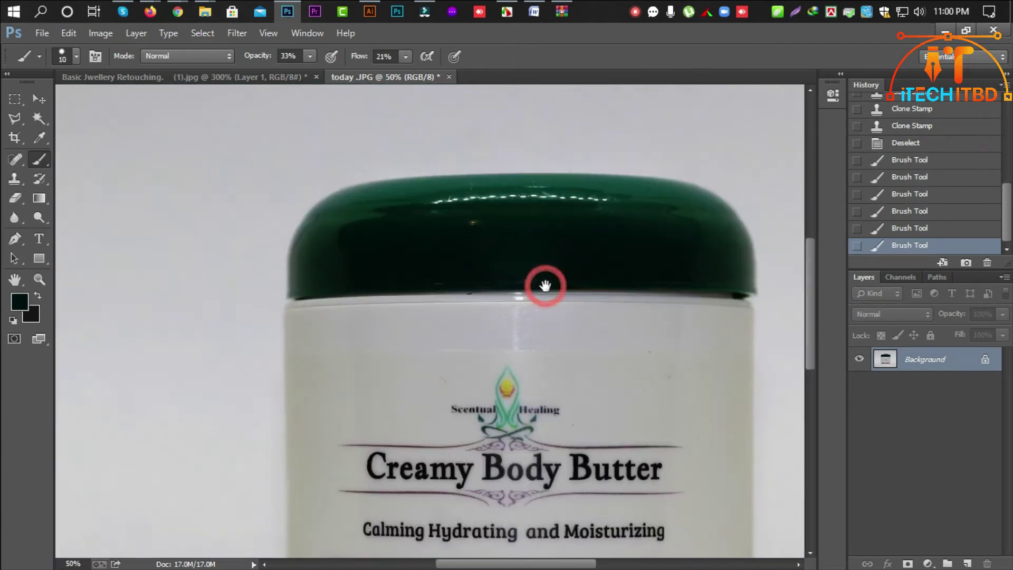
pyautogui.click(536, 233)
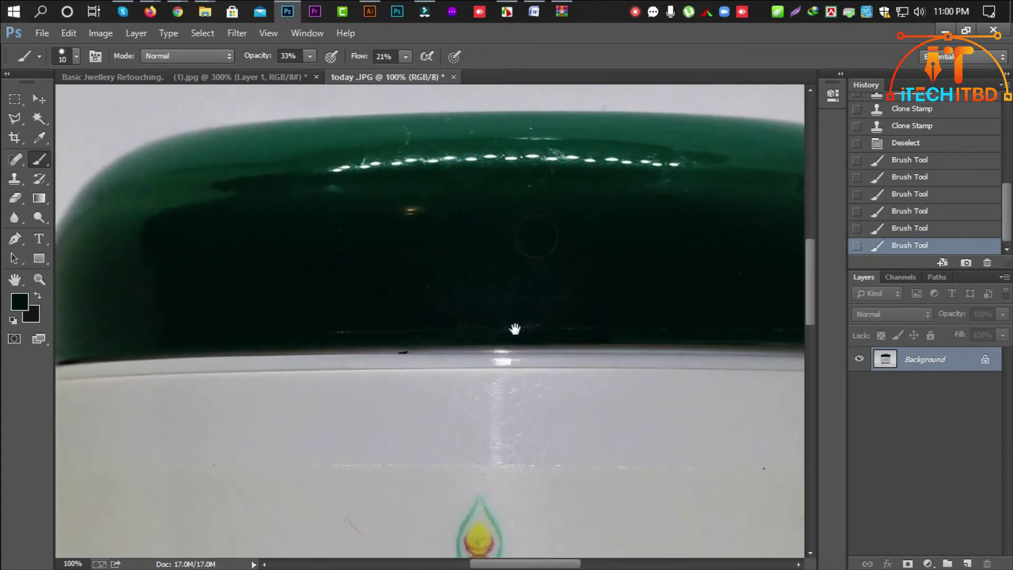
pyautogui.moveTo(516, 331); pyautogui.dragTo(443, 362)
pyautogui.click(446, 335)
pyautogui.click(328, 369)
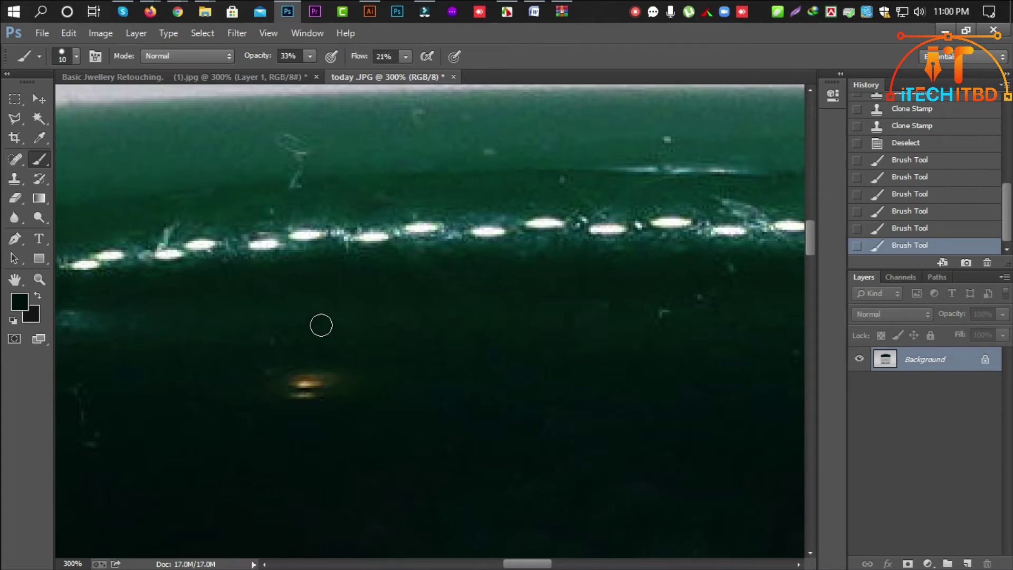
pyautogui.click(15, 180)
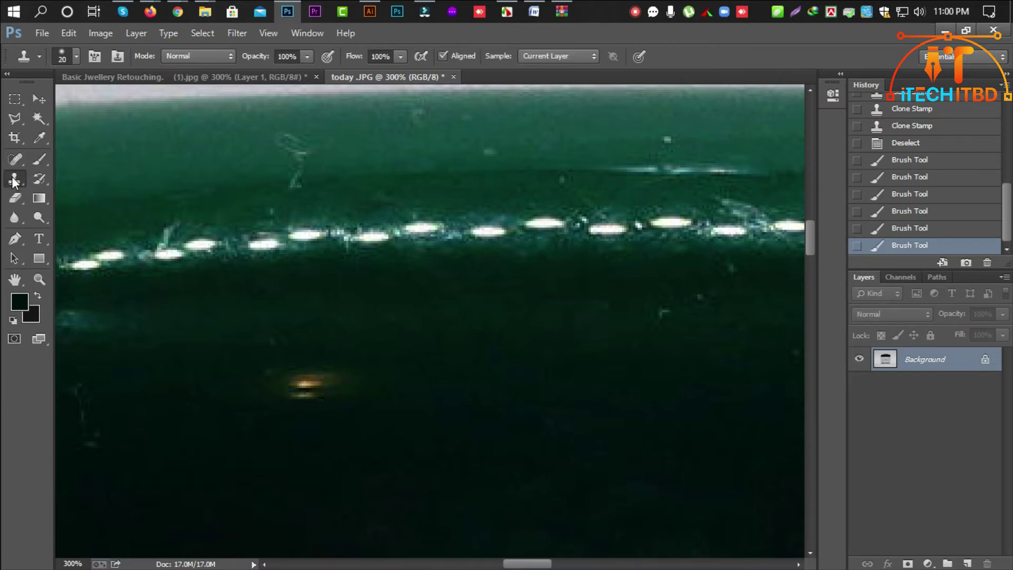
pyautogui.keyDown('alt'); pyautogui.click(369, 442); pyautogui.keyUp('alt')
pyautogui.click(308, 391)
pyautogui.click(305, 389)
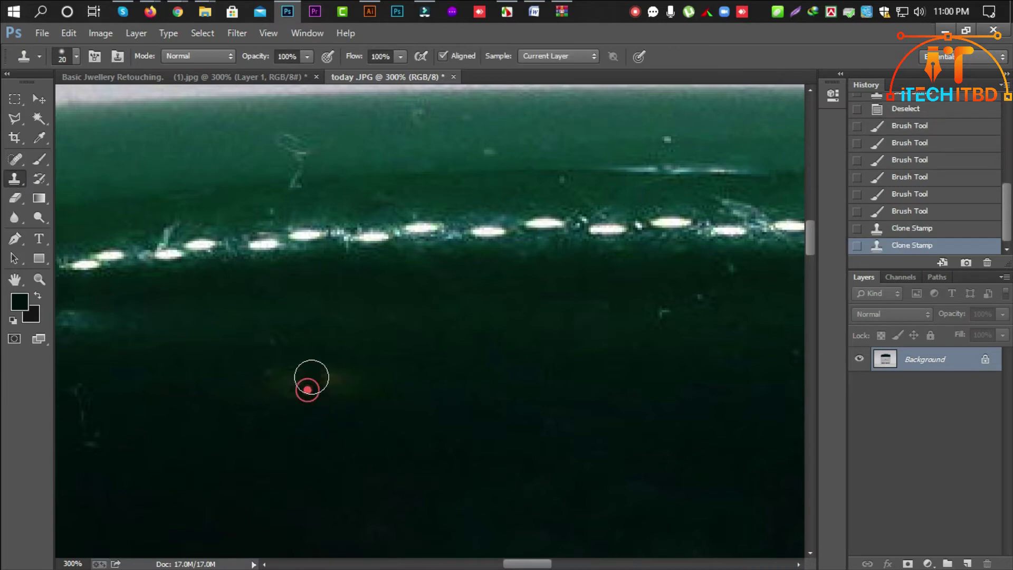
# Step: Clone dark green over the remaining orange glow around the removed reflection, resampling nearby clean color
pyautogui.click(310, 379)
pyautogui.click(297, 393)
pyautogui.click(331, 380)
pyautogui.click(338, 380)
pyautogui.click(339, 380)
pyautogui.keyDown('alt'); pyautogui.click(352, 435); pyautogui.keyUp('alt')
pyautogui.click(290, 393)
pyautogui.click(279, 394)
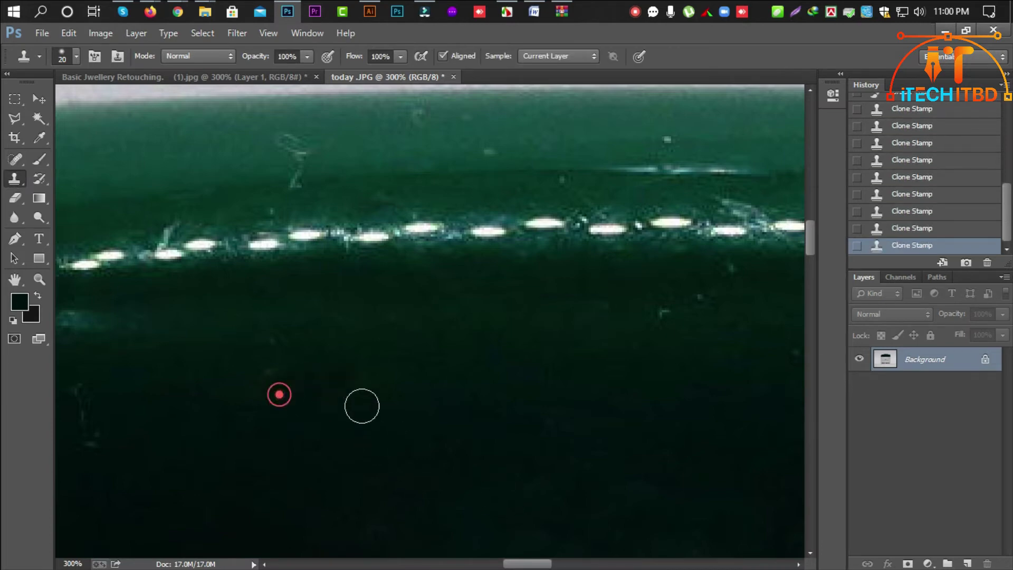
pyautogui.click(346, 384)
# Step: Review the whole retouched lid, and switch to the ring photo to inspect the gold band's inner edge
pyautogui.keyDown('ctrl'); pyautogui.keyDown('alt'); pyautogui.click(438, 392); pyautogui.keyUp('alt'); pyautogui.keyUp('ctrl')
pyautogui.keyDown('ctrl'); pyautogui.keyDown('alt'); pyautogui.click(438, 391); pyautogui.keyUp('alt'); pyautogui.keyUp('ctrl')
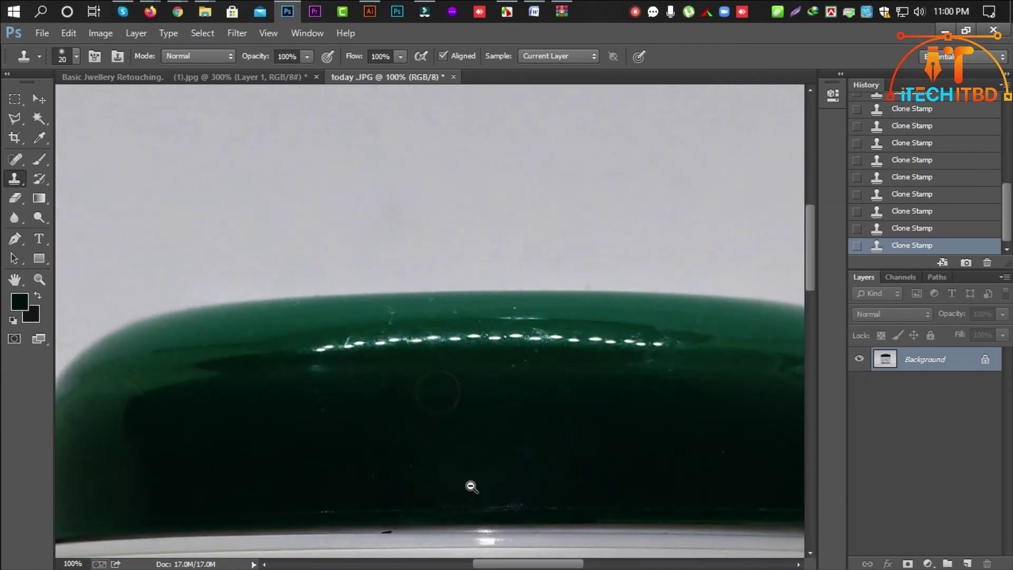
pyautogui.keyDown('ctrl'); pyautogui.keyDown('alt'); pyautogui.click(422, 436); pyautogui.keyUp('alt'); pyautogui.keyUp('ctrl')
pyautogui.keyDown('ctrl'); pyautogui.keyDown('alt'); pyautogui.click(421, 437); pyautogui.keyUp('alt'); pyautogui.keyUp('ctrl')
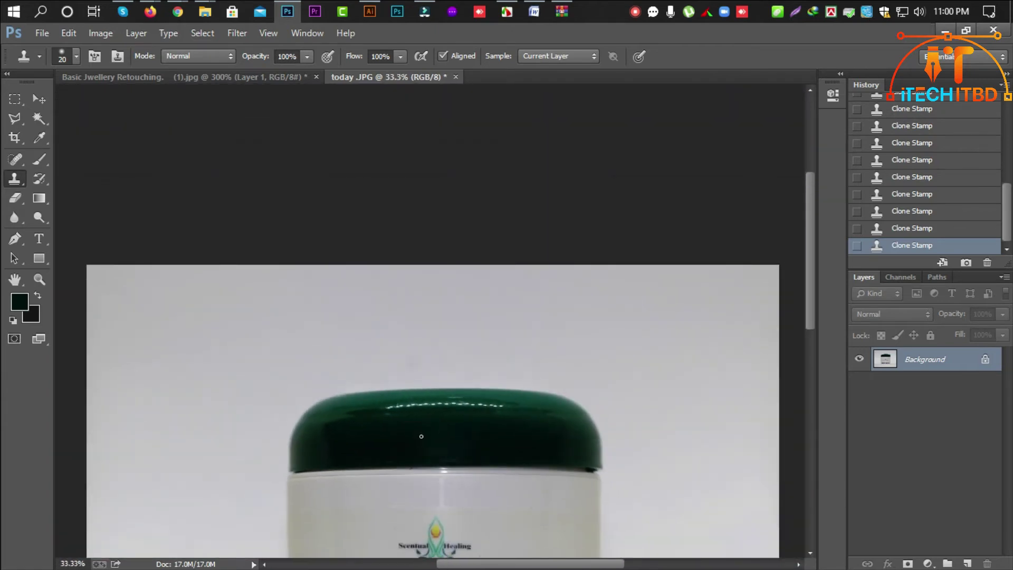
pyautogui.click(169, 80)
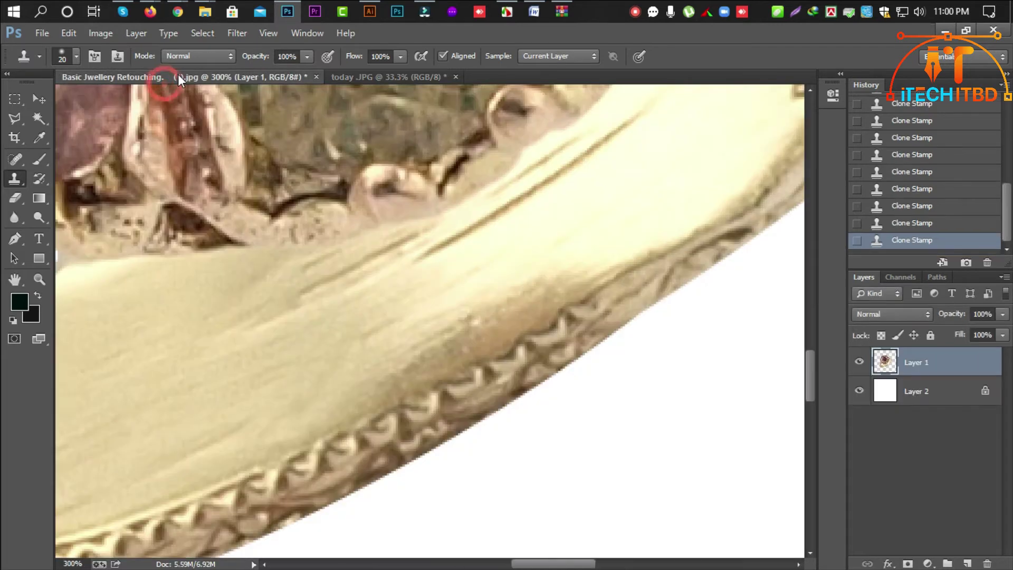
pyautogui.keyDown('ctrl'); pyautogui.keyDown('alt'); pyautogui.click(406, 366); pyautogui.keyUp('alt'); pyautogui.keyUp('ctrl')
pyautogui.keyDown('ctrl'); pyautogui.keyDown('alt'); pyautogui.click(346, 341); pyautogui.keyUp('alt'); pyautogui.keyUp('ctrl')
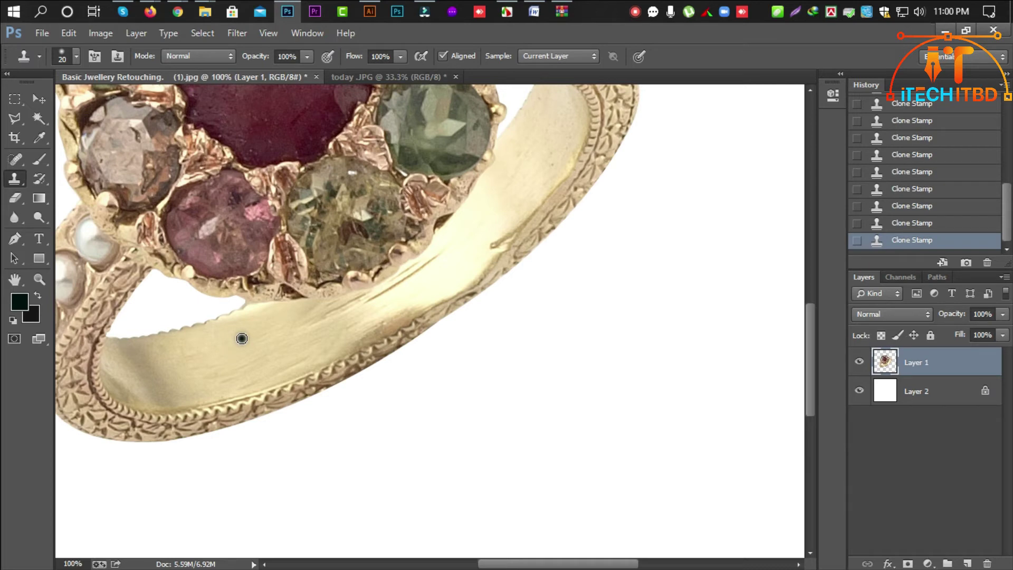
pyautogui.keyDown('alt'); pyautogui.click(319, 343); pyautogui.keyUp('alt')
pyautogui.scroll(1, 454, 289)
pyautogui.click(443, 272)
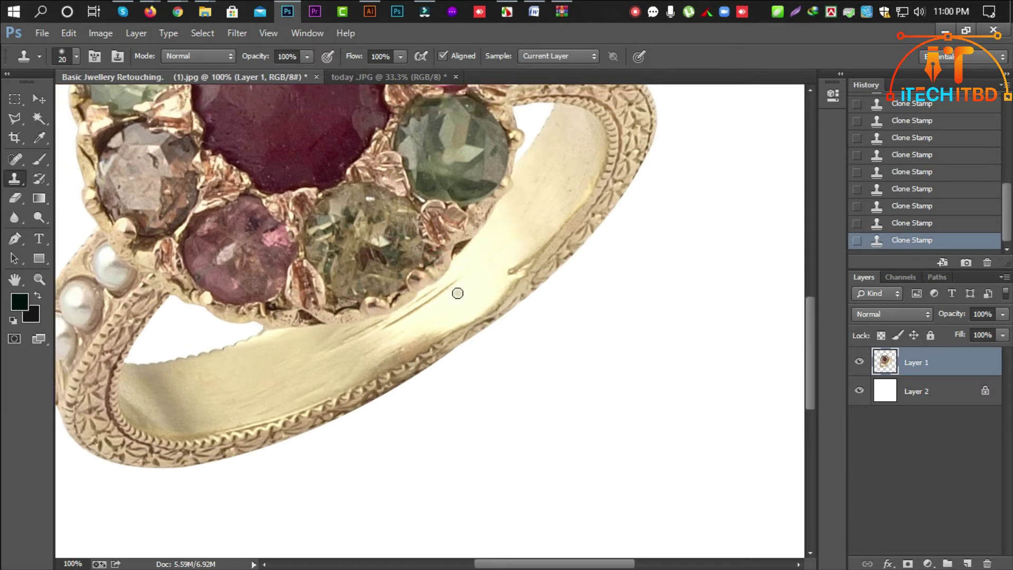
pyautogui.moveTo(228, 369); pyautogui.dragTo(324, 375)
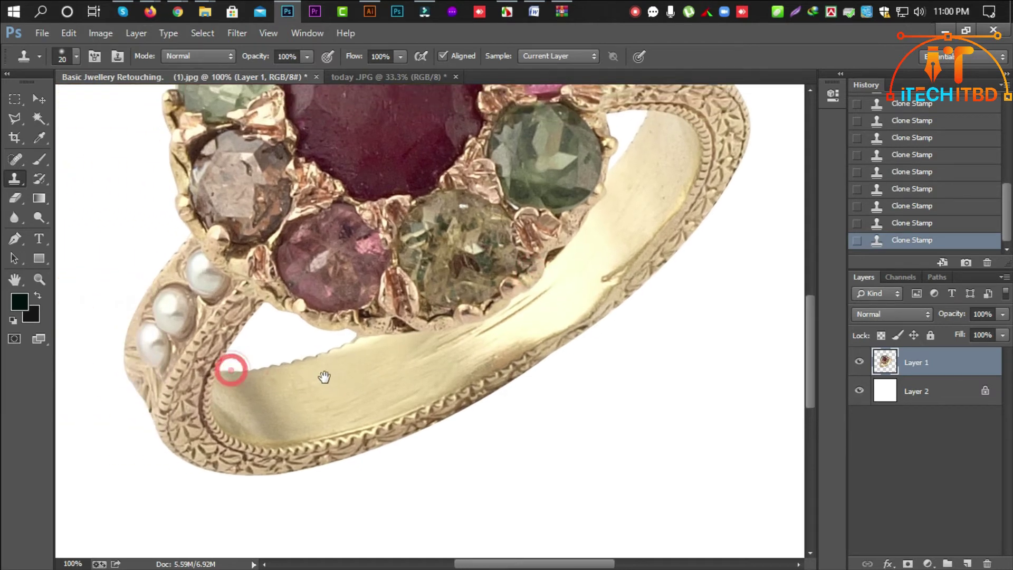
pyautogui.click(250, 374)
pyautogui.click(250, 374)
pyautogui.scroll(-3, 254, 316)
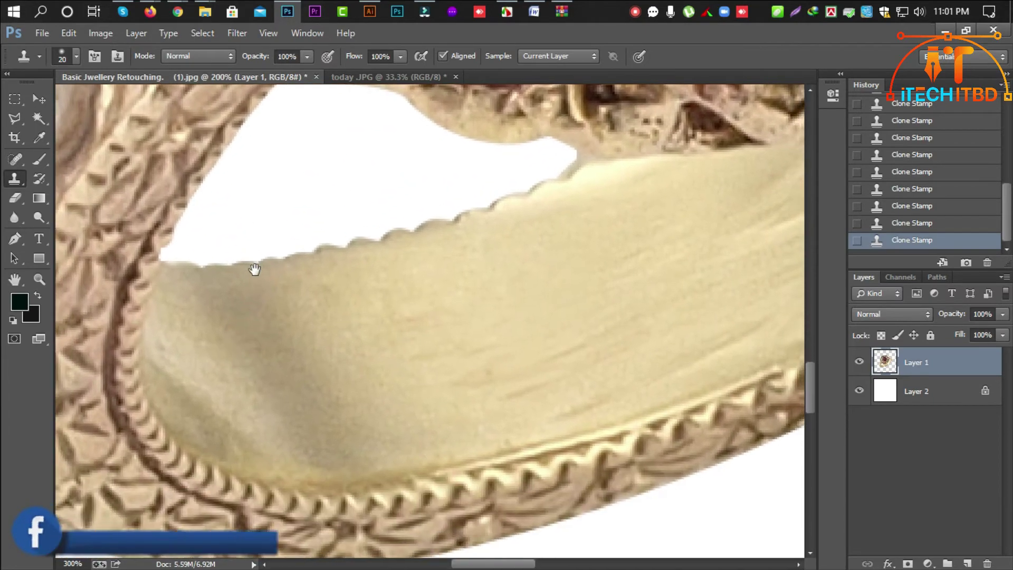
# Step: Start a Pen tool path along the gold band's scalloped upper edge, from its left corner to the stone setting
pyautogui.press('p')
pyautogui.click(161, 259)
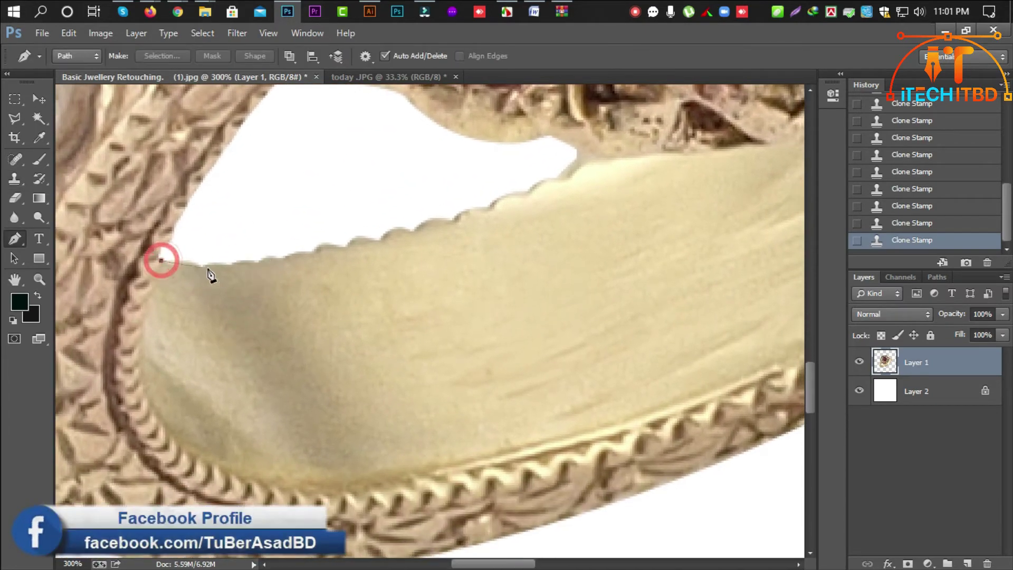
pyautogui.moveTo(224, 258); pyautogui.dragTo(250, 255)
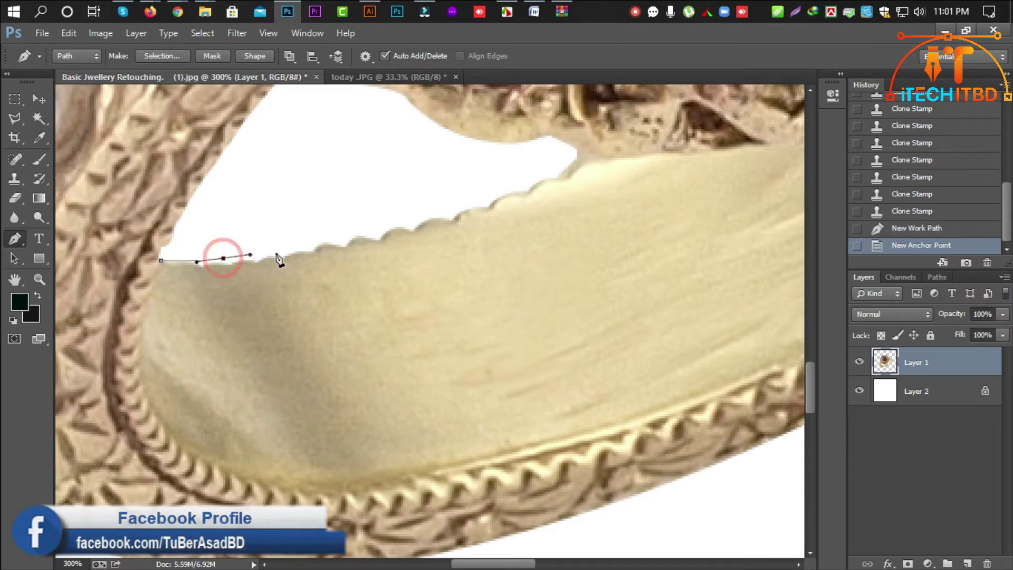
pyautogui.moveTo(332, 238); pyautogui.dragTo(389, 224)
pyautogui.moveTo(538, 187); pyautogui.dragTo(305, 494)
pyautogui.click(324, 395)
pyautogui.click(371, 392)
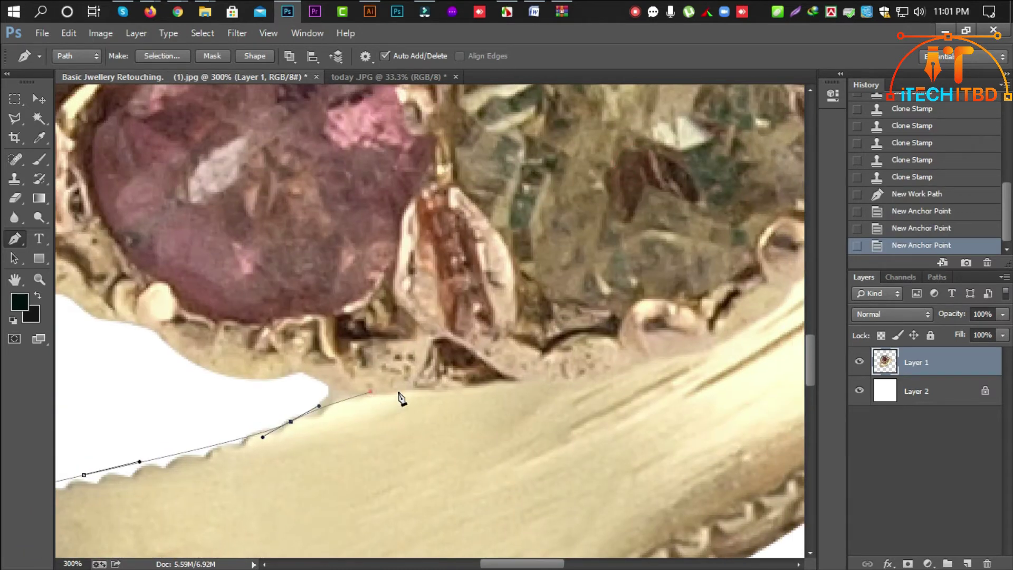
# Step: Continue the path along the border between the gold band and the setting beneath the yellow-green stone
pyautogui.click(418, 389)
pyautogui.click(524, 383)
pyautogui.click(543, 382)
pyautogui.click(579, 390)
pyautogui.click(618, 372)
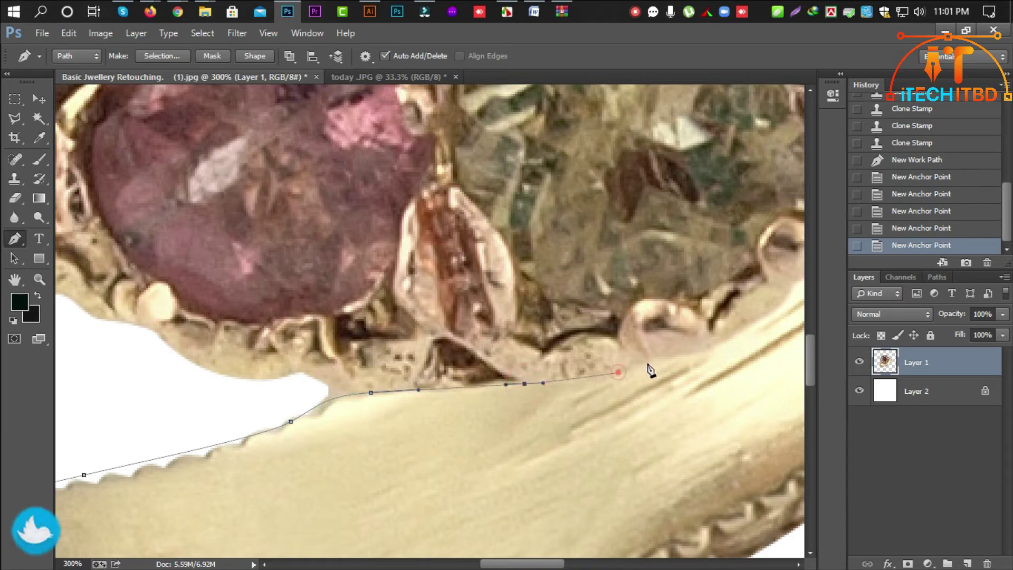
pyautogui.click(652, 363)
pyautogui.click(697, 352)
pyautogui.moveTo(739, 337); pyautogui.dragTo(356, 475)
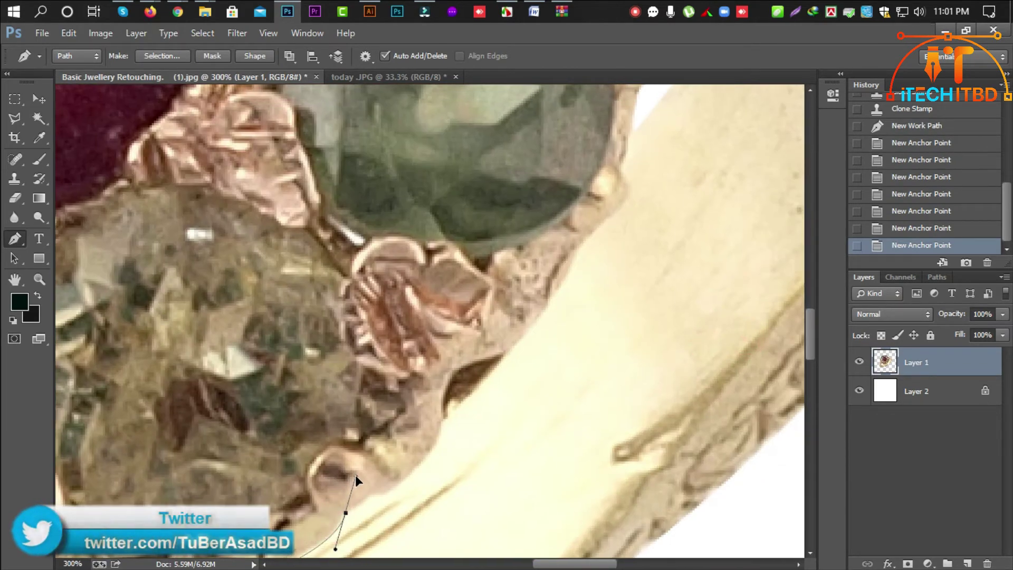
# Step: Extend the path around the small round prong and up to the dark notch in the setting
pyautogui.click(364, 496)
pyautogui.moveTo(403, 498); pyautogui.dragTo(381, 535)
pyautogui.moveTo(402, 496); pyautogui.dragTo(423, 452)
pyautogui.click(432, 447)
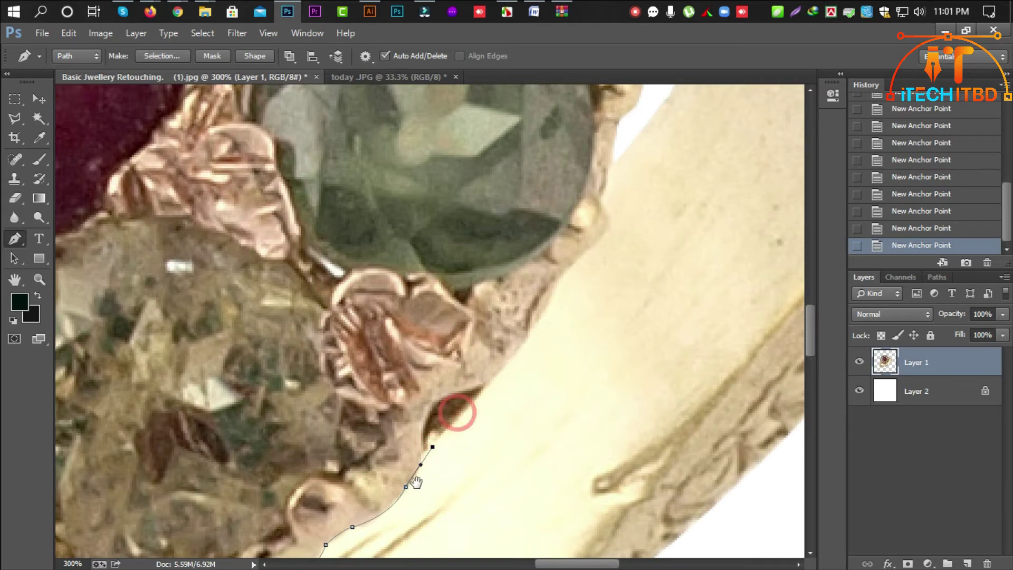
# Step: Extend the path from the dark notch along the setting's border beneath the round green stone, up to its small gold prong
pyautogui.click(530, 331)
pyautogui.moveTo(574, 262); pyautogui.dragTo(512, 377)
pyautogui.click(495, 396)
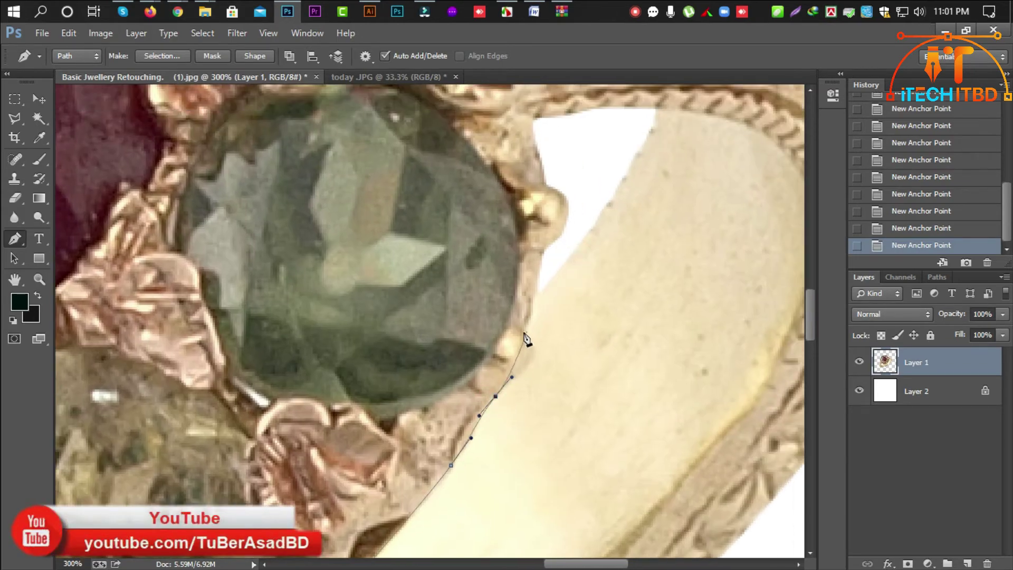
pyautogui.click(529, 334)
pyautogui.moveTo(523, 325); pyautogui.dragTo(466, 411)
# Step: Continue the path straight across the white gap beside the green stone to the gold band's upper corner
pyautogui.hotkey('ctrl', '+')
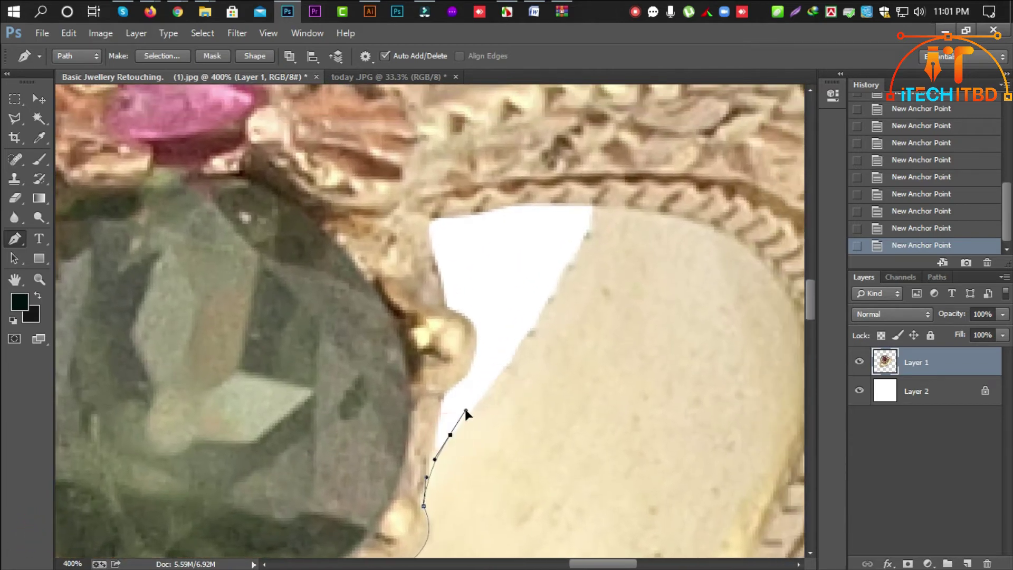
pyautogui.moveTo(491, 339); pyautogui.dragTo(455, 416)
pyautogui.moveTo(533, 318); pyautogui.dragTo(549, 301)
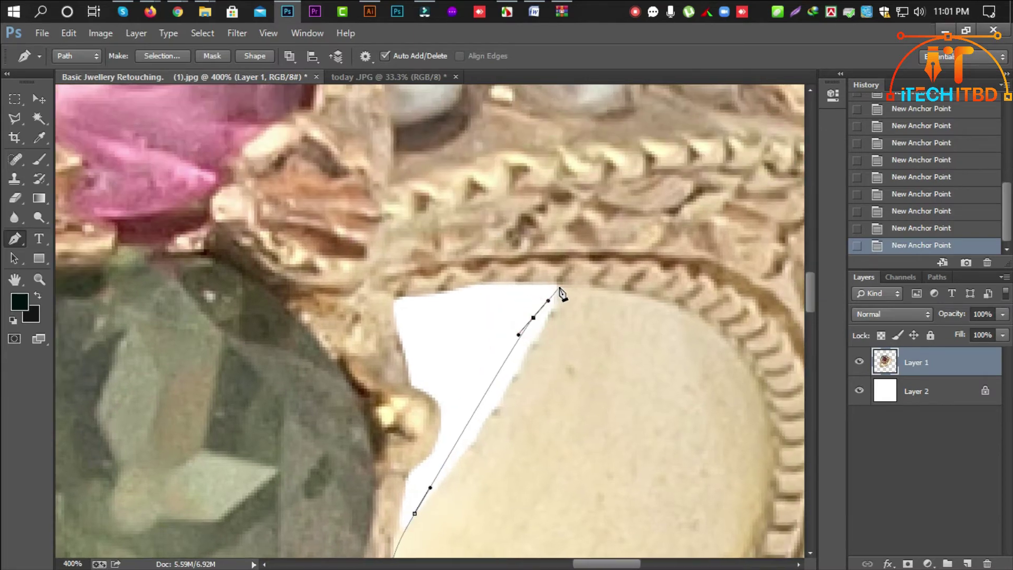
pyautogui.keyDown('alt'); pyautogui.click(578, 363); pyautogui.keyUp('alt')
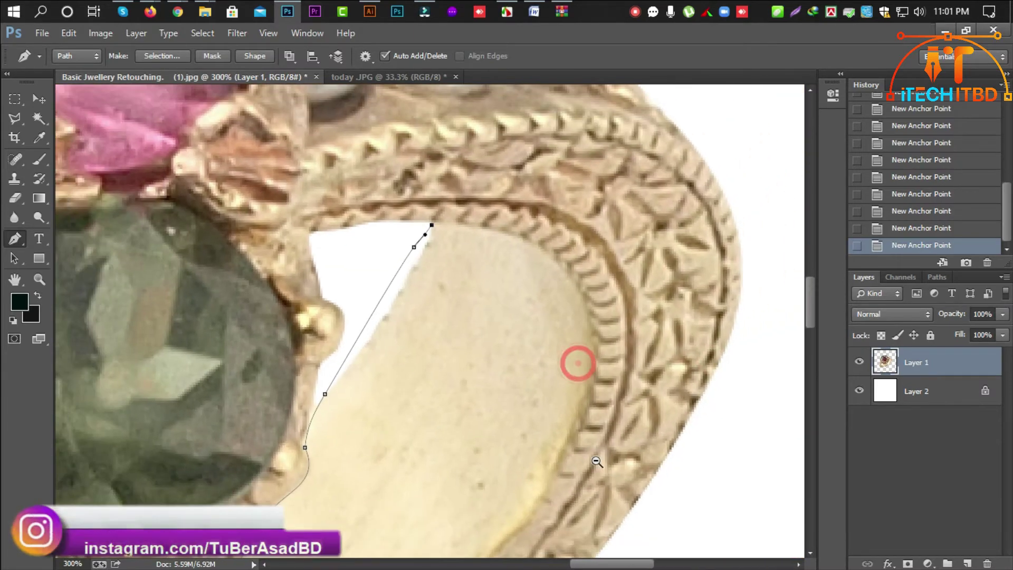
# Step: Curve the path around the gold band's rounded right end and down along its border with the engraved rim
pyautogui.keyDown('alt'); pyautogui.click(595, 460); pyautogui.keyUp('alt')
pyautogui.scroll(-2, 575, 422)
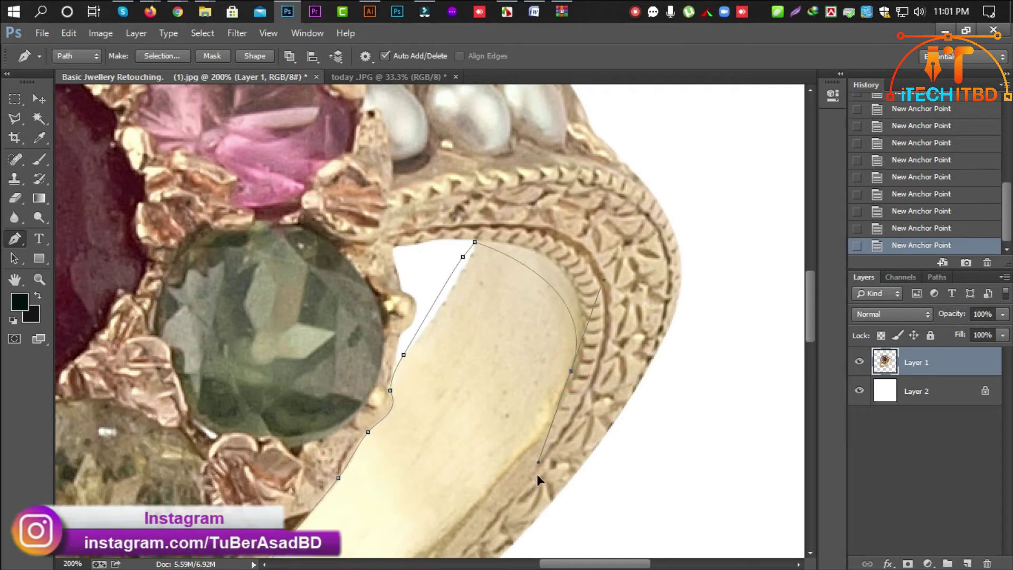
pyautogui.moveTo(536, 474); pyautogui.dragTo(547, 424)
pyautogui.moveTo(516, 459); pyautogui.dragTo(572, 362)
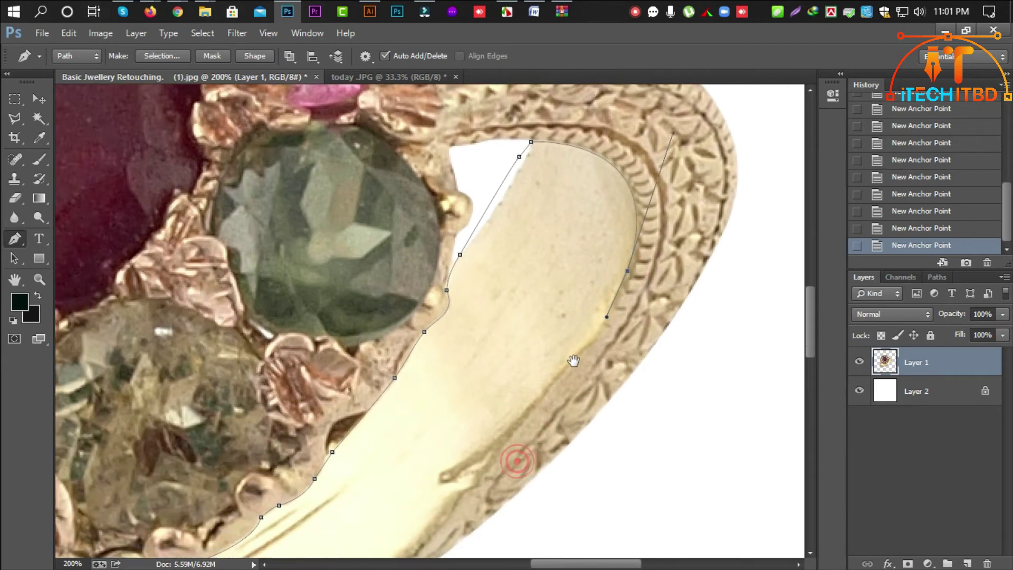
pyautogui.moveTo(537, 397); pyautogui.dragTo(514, 425)
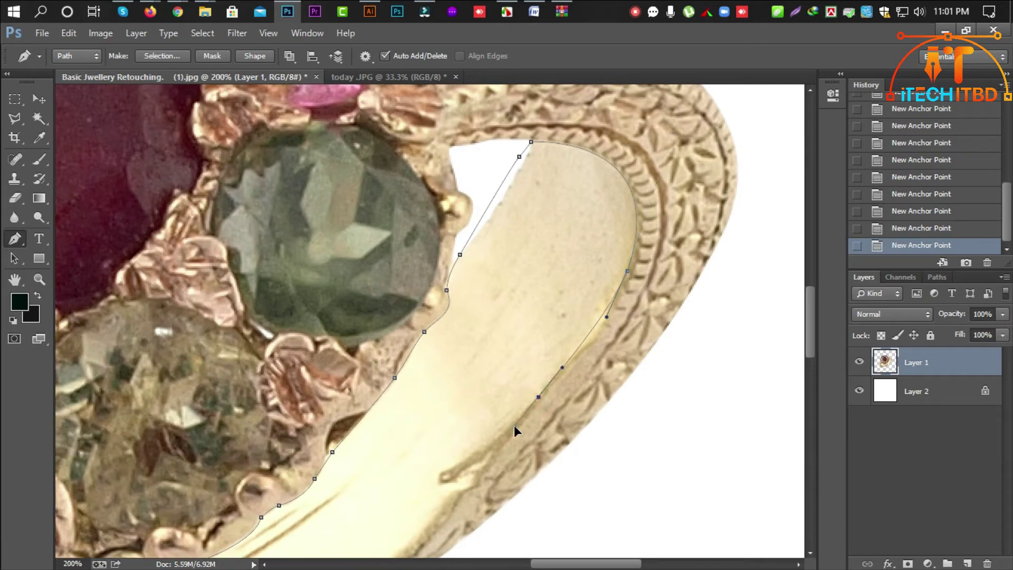
# Step: Continue the path along the band's lower edge, following the beaded border of the engraved rim toward the left end
pyautogui.moveTo(467, 464); pyautogui.dragTo(547, 259)
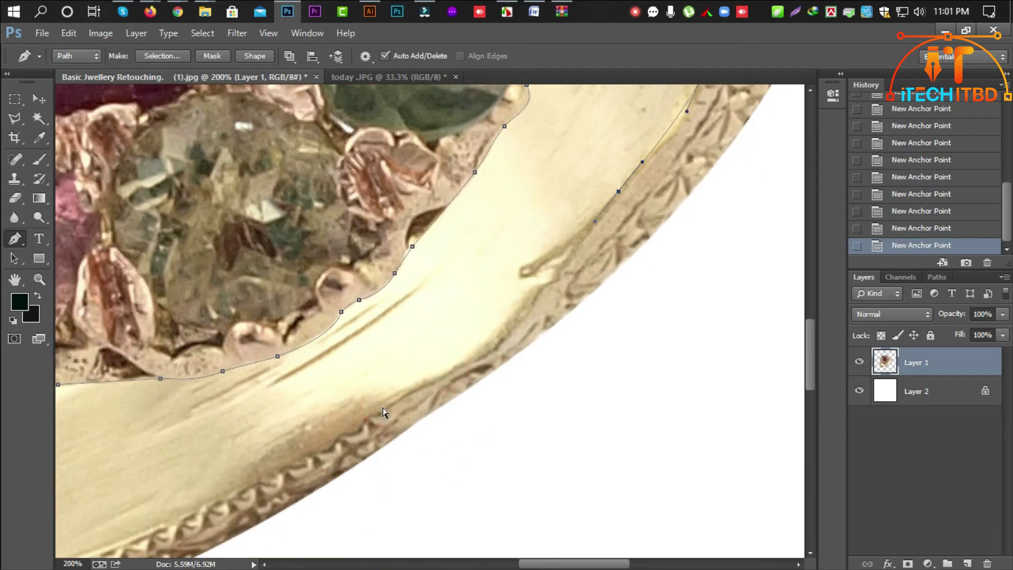
pyautogui.moveTo(382, 408); pyautogui.dragTo(295, 457)
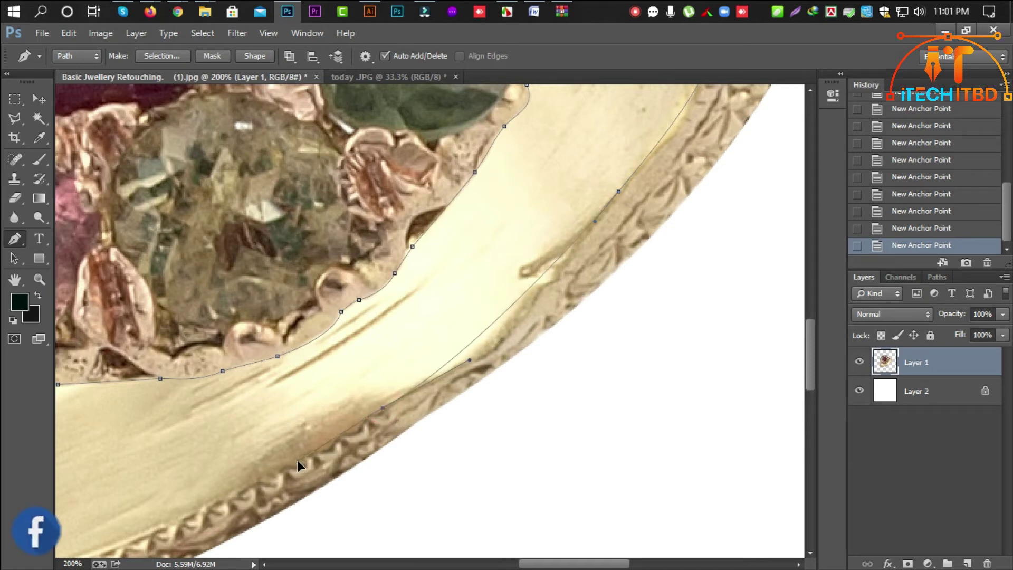
pyautogui.scroll(-5, 295, 446)
pyautogui.hscroll(-5, 295, 446)
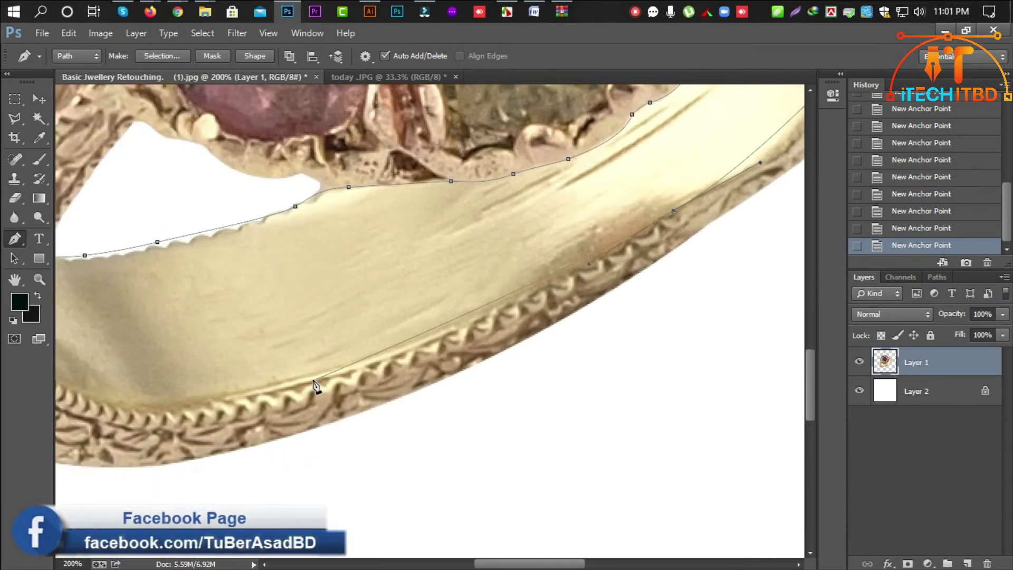
pyautogui.moveTo(316, 377); pyautogui.dragTo(242, 396)
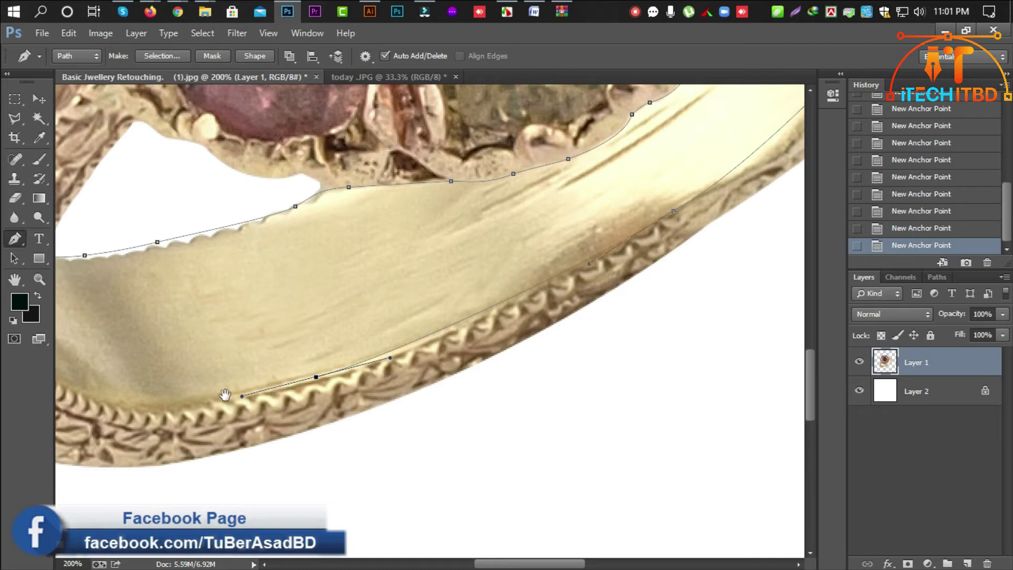
# Step: Curve the path around the band's rounded left end and close it at the starting anchor point
pyautogui.hscroll(-4, 227, 403)
pyautogui.moveTo(253, 247); pyautogui.dragTo(247, 296)
pyautogui.hotkey('ctrl', '-')
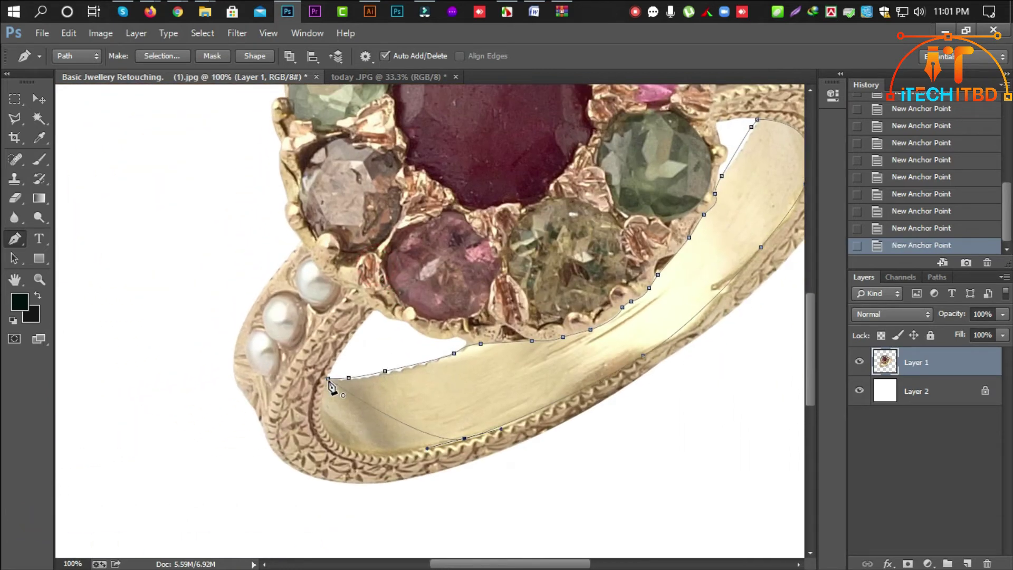
pyautogui.hotkey('ctrl', 'z')
pyautogui.scroll(2, 372, 452)
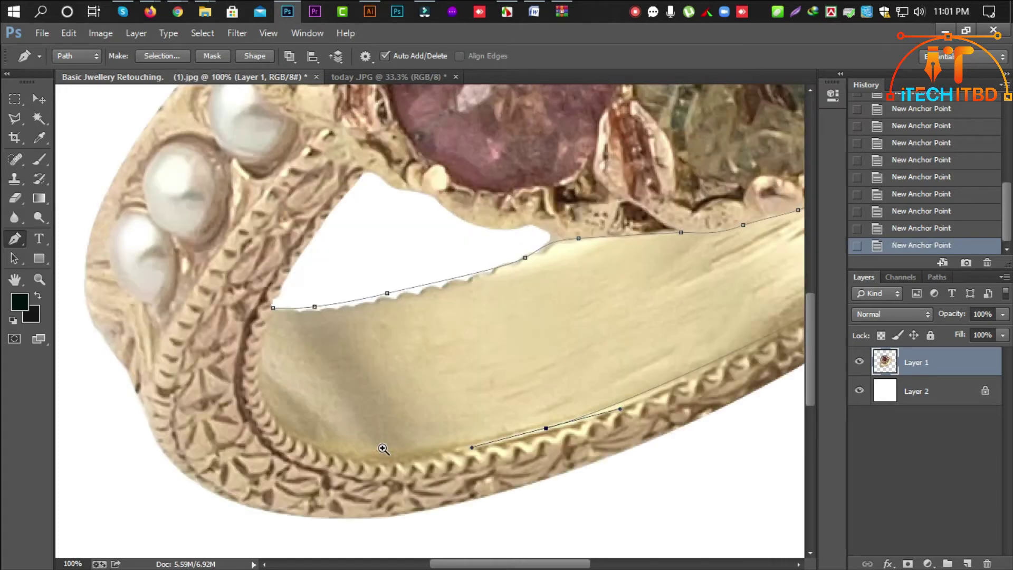
pyautogui.moveTo(368, 437); pyautogui.dragTo(355, 429)
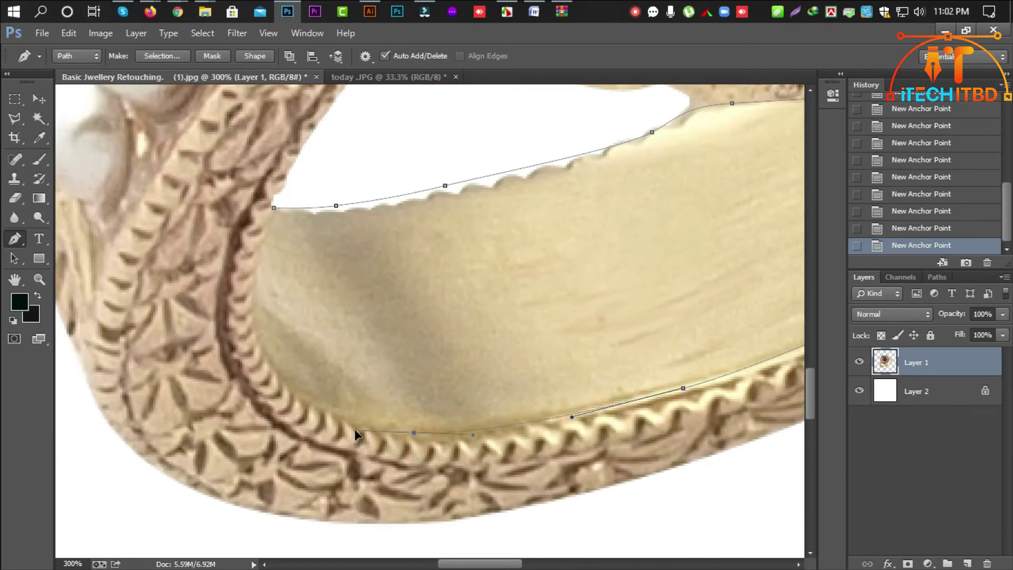
pyautogui.scroll(3, 360, 429)
pyautogui.scroll(-1, 376, 357)
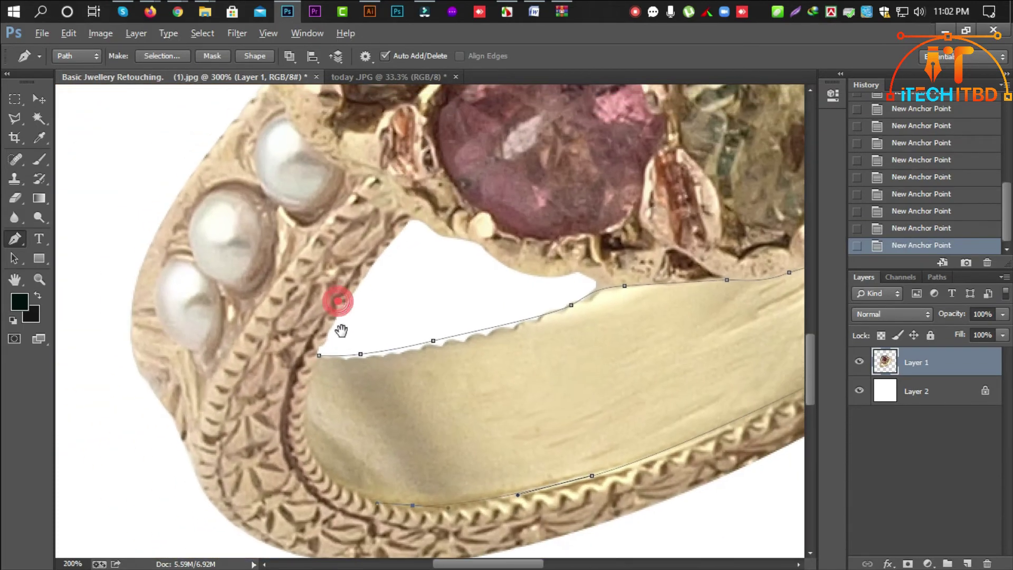
pyautogui.moveTo(319, 357); pyautogui.dragTo(362, 226)
pyautogui.keyDown('alt'); pyautogui.click(563, 411); pyautogui.keyUp('alt')
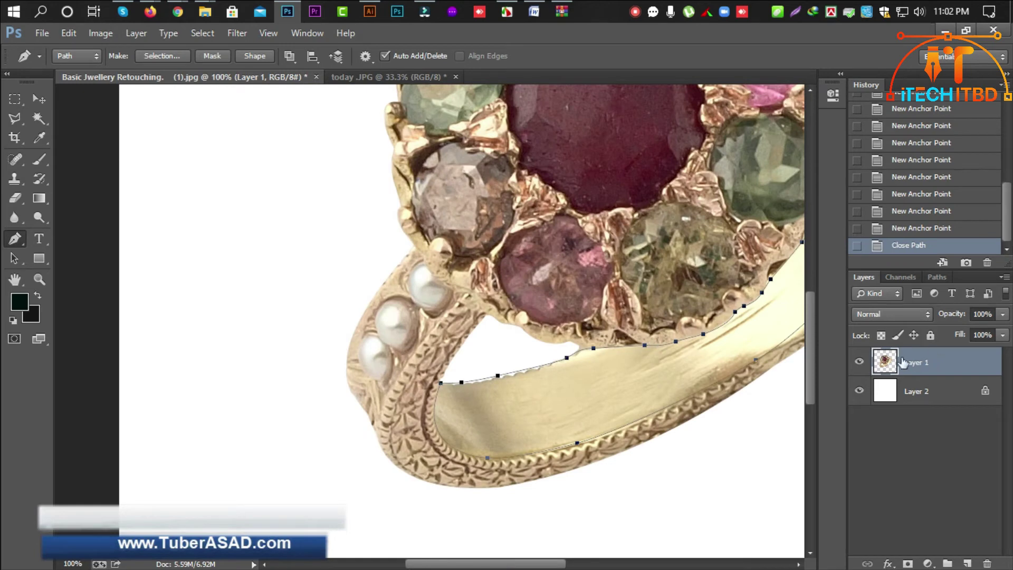
# Step: Load the closed gold band path as a selection on Layer 1
pyautogui.hotkey('ctrl', 'Return')
pyautogui.hotkey('ctrl', 'd')
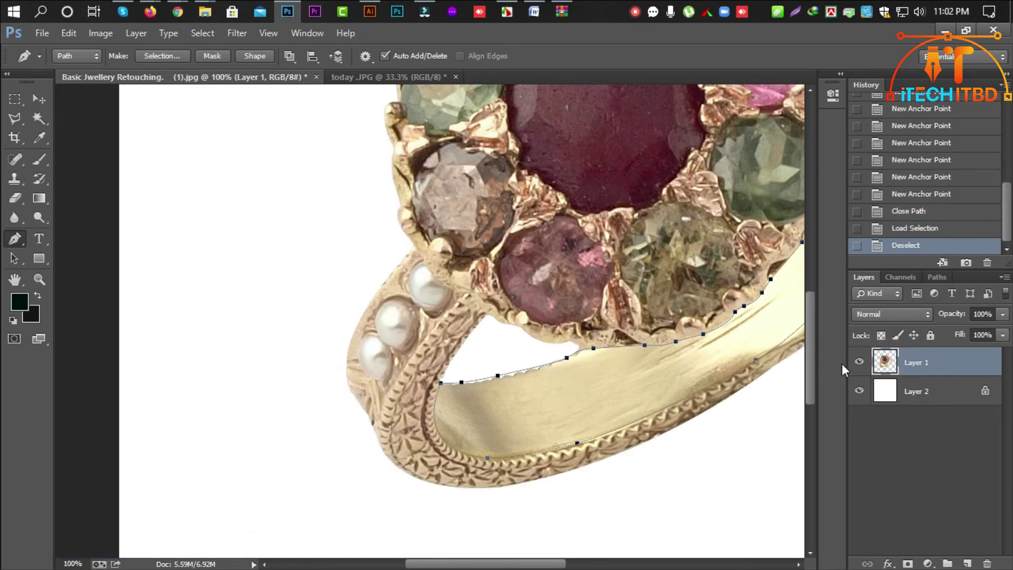
pyautogui.hotkey('ctrl', 'Return')
# Step: Edit the Orange, Yellow, Orange gradient, setting its first colour stop to beige cebc98 sampled from the band's left end
pyautogui.click(45, 202)
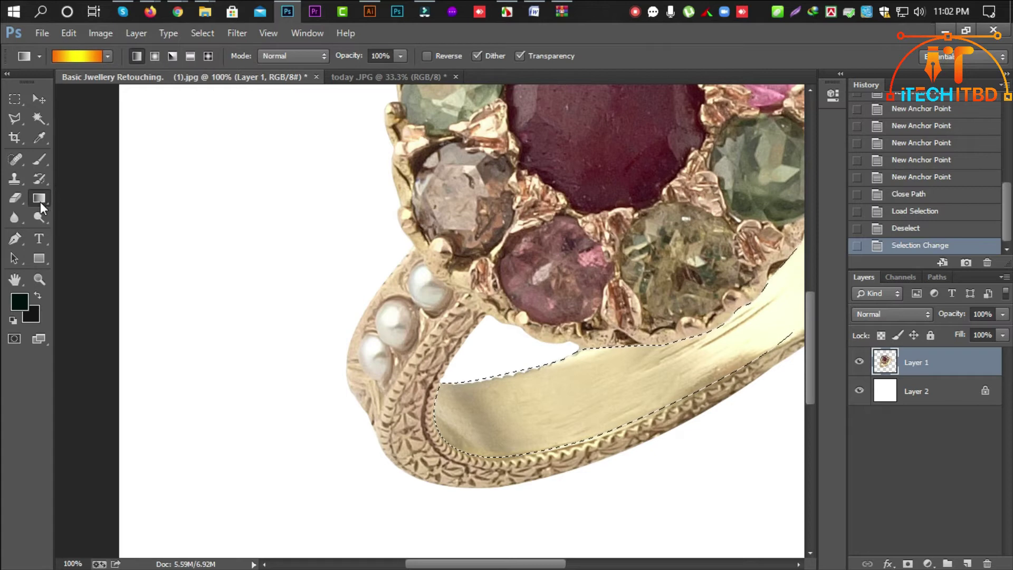
pyautogui.click(59, 57)
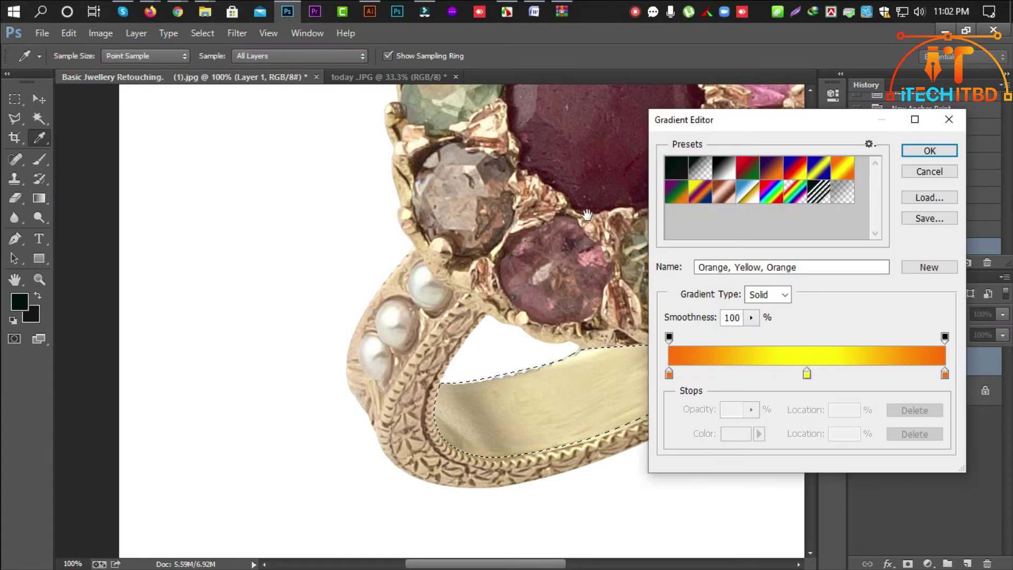
pyautogui.moveTo(587, 216); pyautogui.dragTo(492, 285)
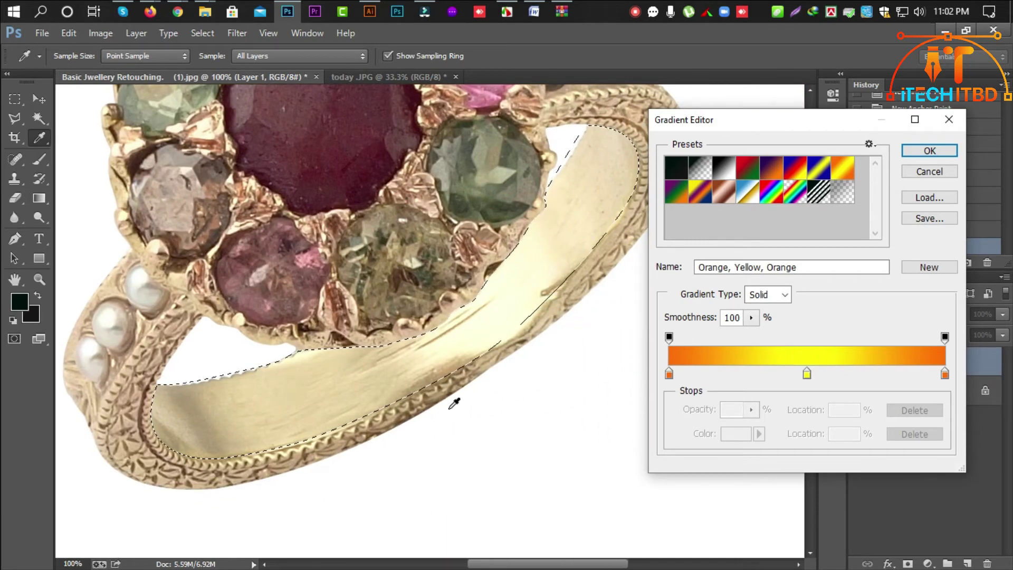
pyautogui.doubleClick(668, 374)
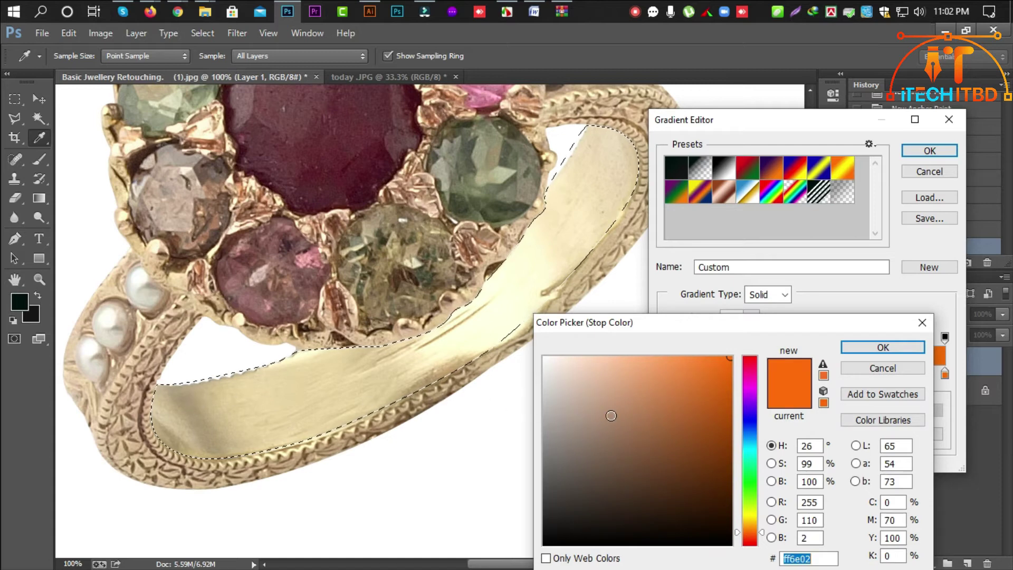
pyautogui.click(674, 413)
pyautogui.moveTo(692, 319); pyautogui.dragTo(705, 300)
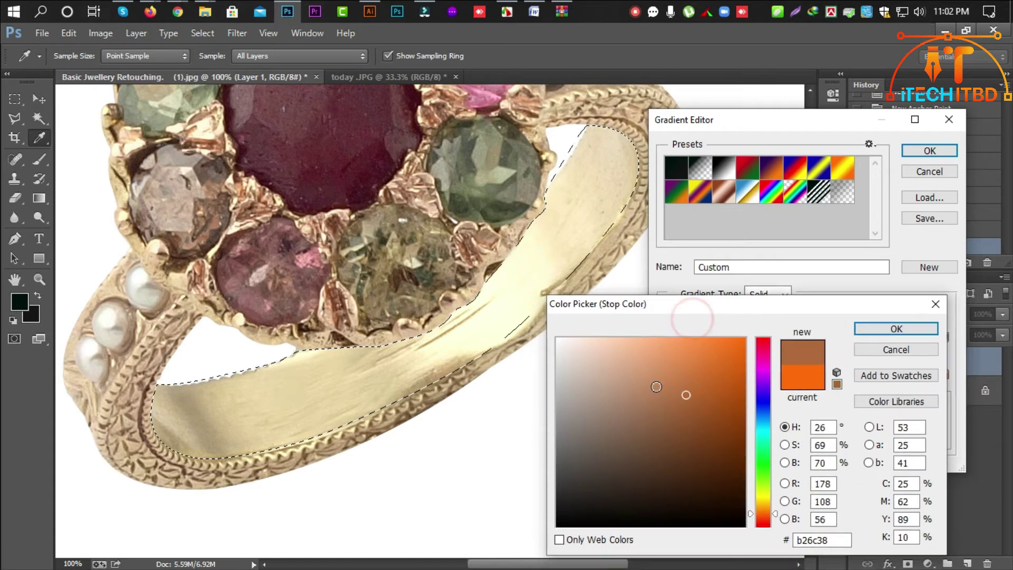
pyautogui.click(169, 421)
pyautogui.moveTo(157, 420); pyautogui.dragTo(158, 419)
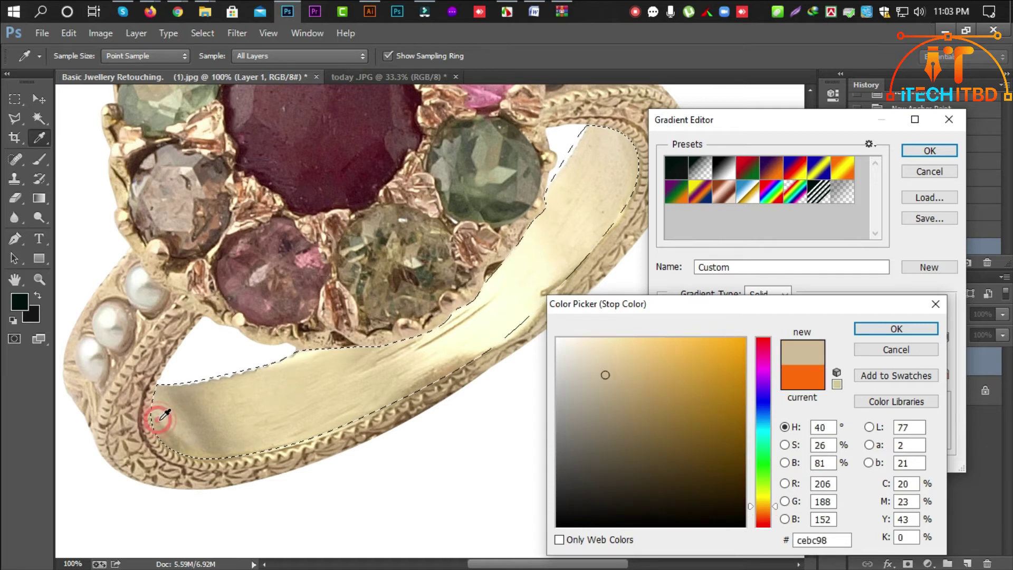
pyautogui.click(891, 331)
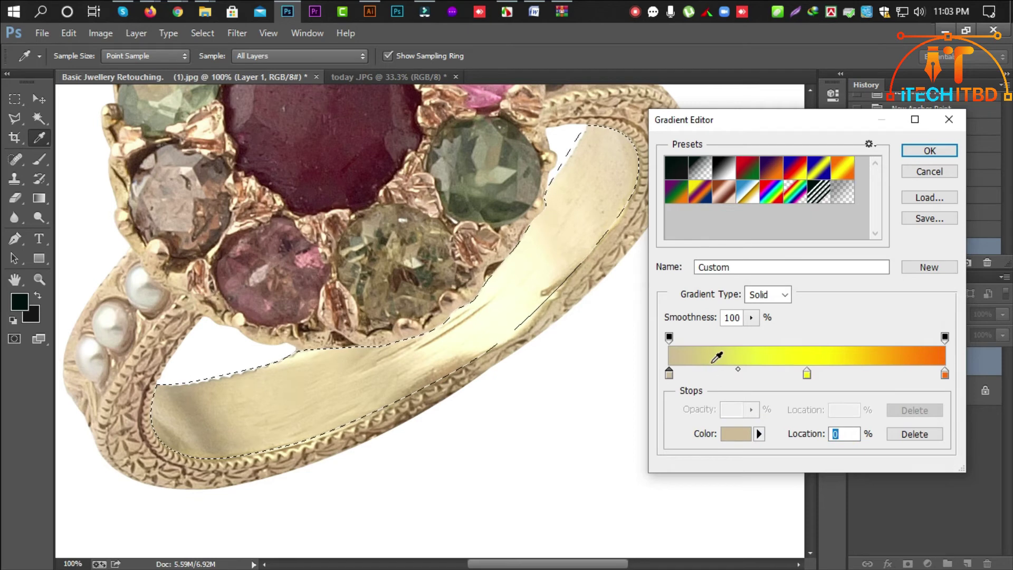
# Step: Add five beige colour stops along the gradient, including ones at 17% and 64%, and nudge the yellow stop to 52%
pyautogui.click(720, 358)
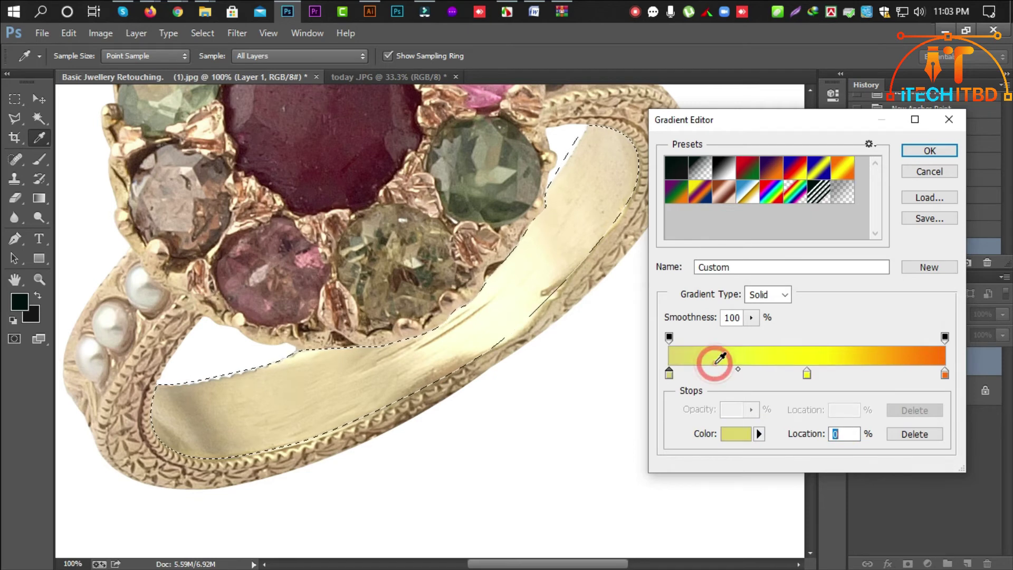
pyautogui.hotkey('ctrl', 'z')
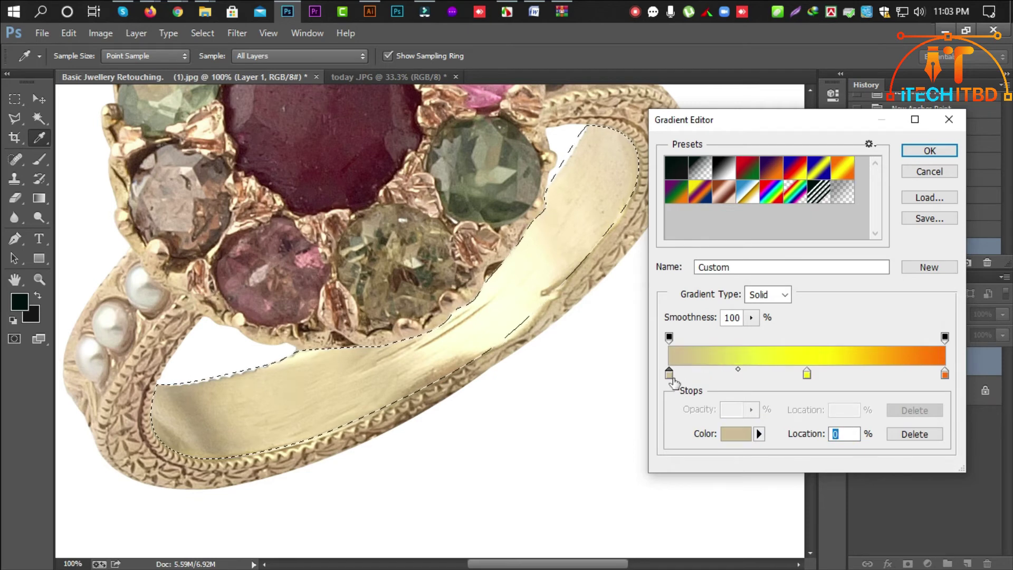
pyautogui.click(715, 371)
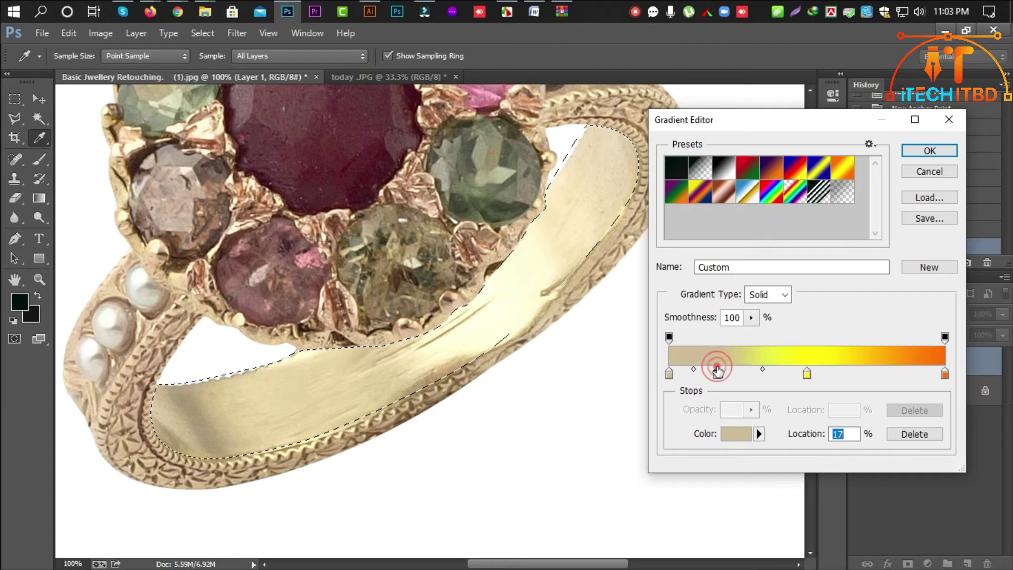
pyautogui.click(770, 372)
pyautogui.click(844, 373)
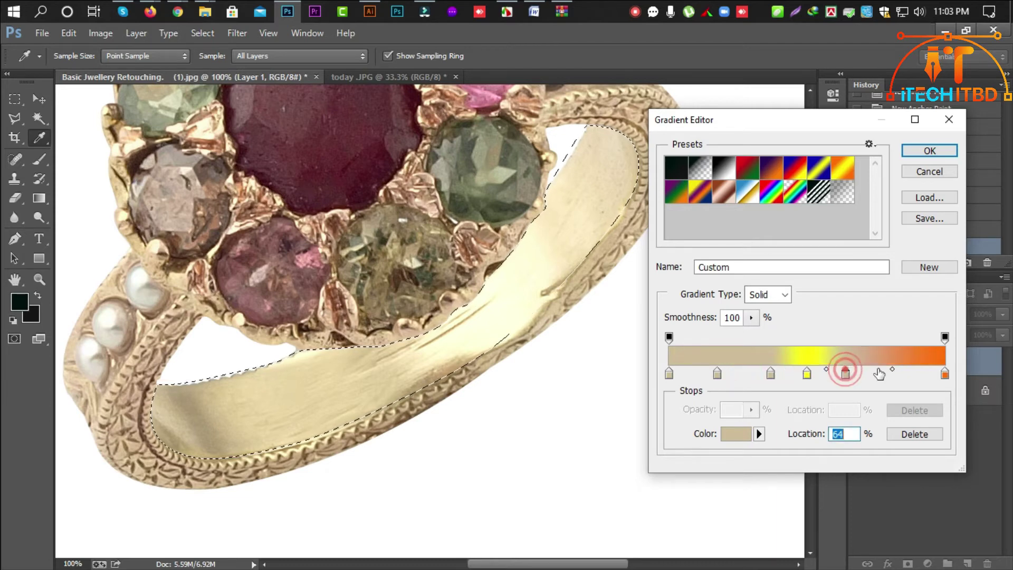
pyautogui.click(899, 373)
pyautogui.click(926, 373)
pyautogui.click(806, 373)
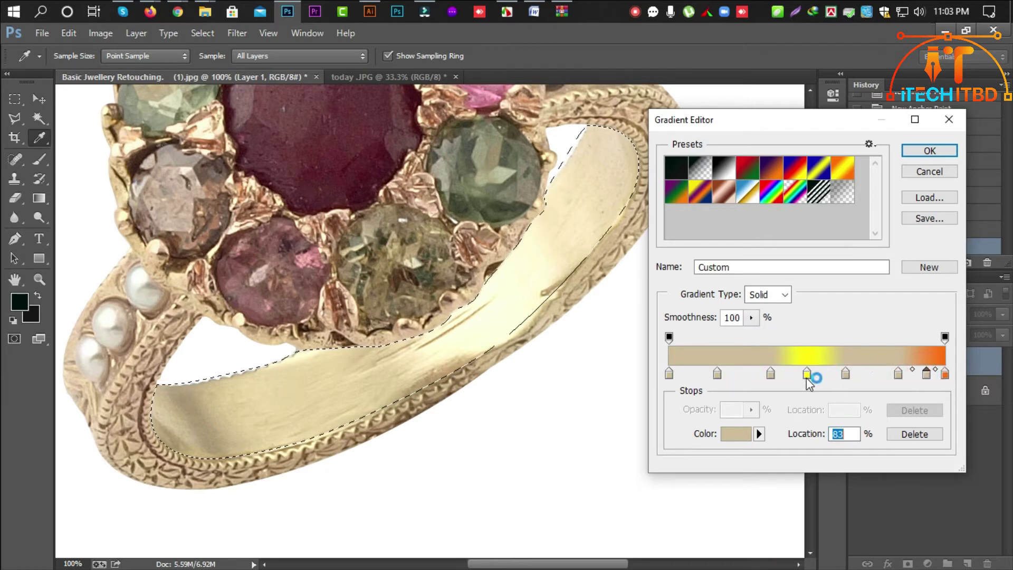
# Step: Recolour the 17% stop with the band's dark shadow tone and the following stop with light gold ebd5a3, both sampled from the band
pyautogui.doubleClick(717, 374)
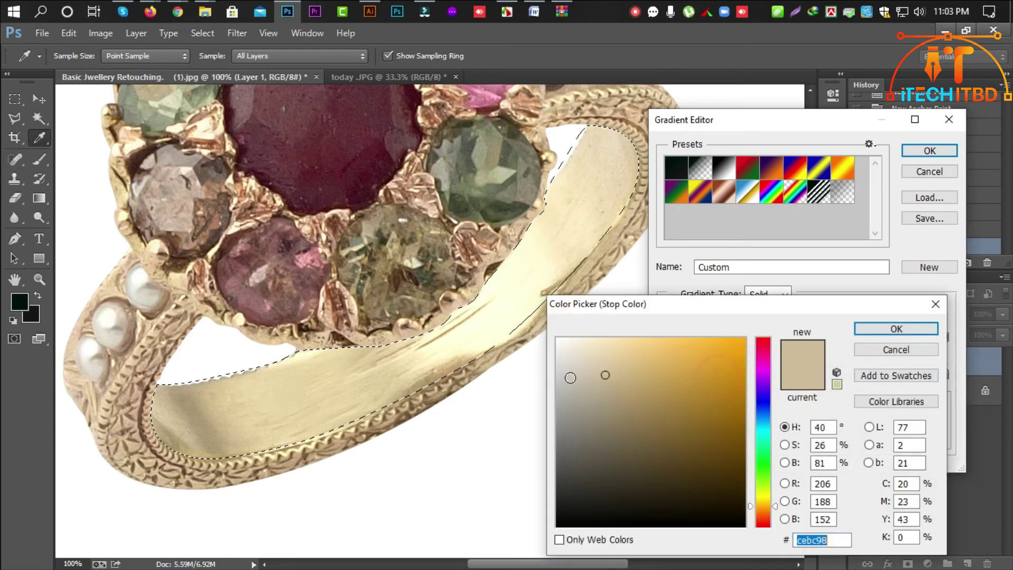
pyautogui.click(214, 412)
pyautogui.press('Return')
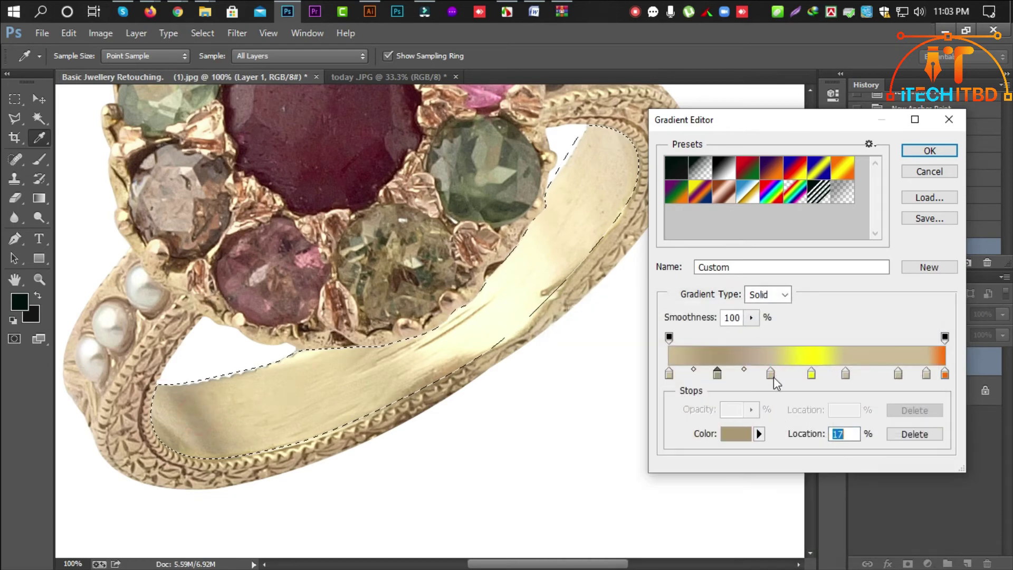
pyautogui.doubleClick(770, 374)
pyautogui.click(328, 402)
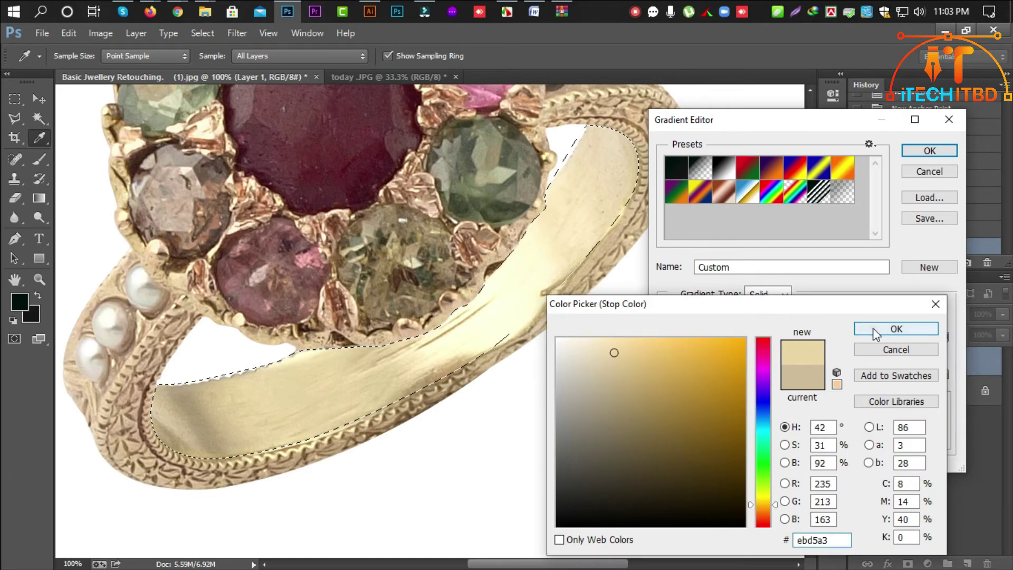
pyautogui.click(875, 333)
# Step: Recolour the yellow middle stop with the pale highlight colour fff4c7 sampled from the gold band
pyautogui.doubleClick(814, 375)
pyautogui.click(426, 356)
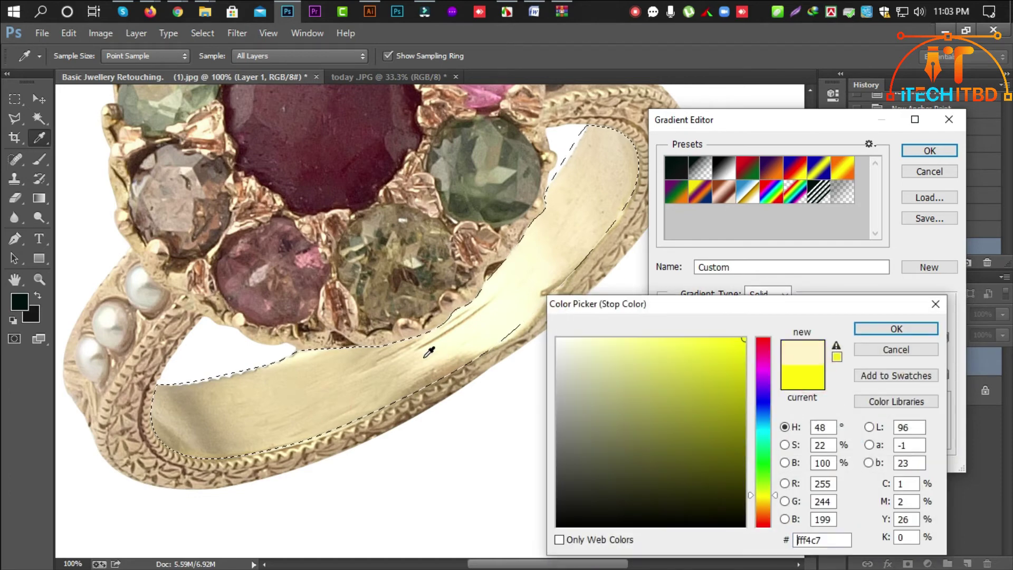
pyautogui.click(876, 326)
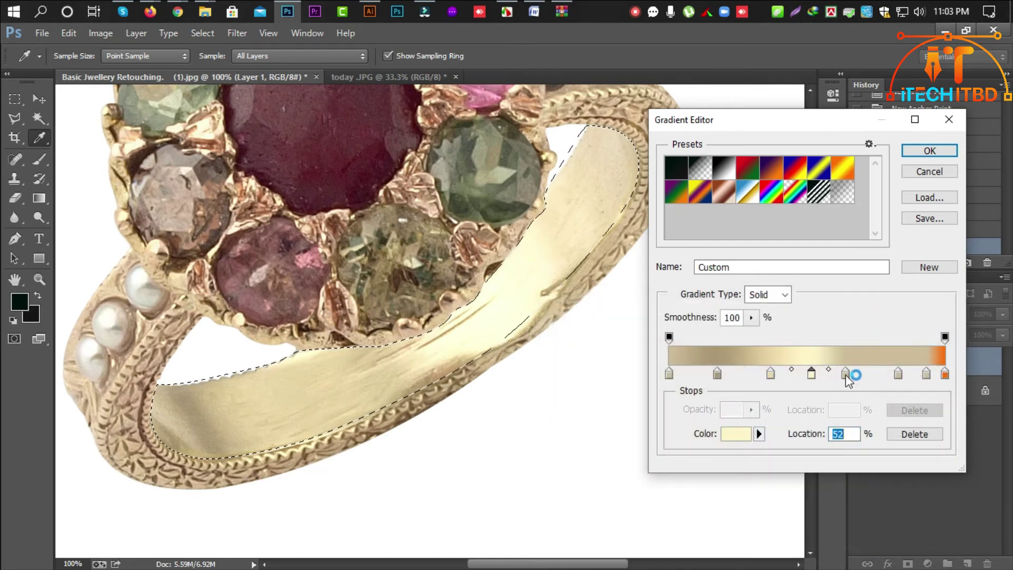
# Step: Move the stop after the pale middle one to 72% and recolour it and the 83% stop with light cream tones sampled from the band
pyautogui.moveTo(847, 376); pyautogui.dragTo(866, 376)
pyautogui.doubleClick(867, 374)
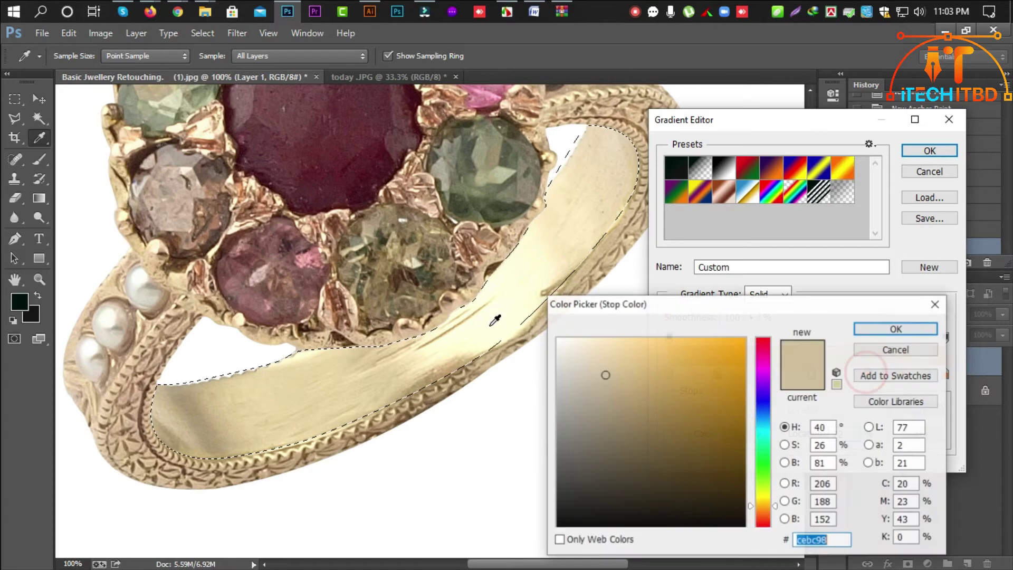
pyautogui.click(547, 270)
pyautogui.click(896, 328)
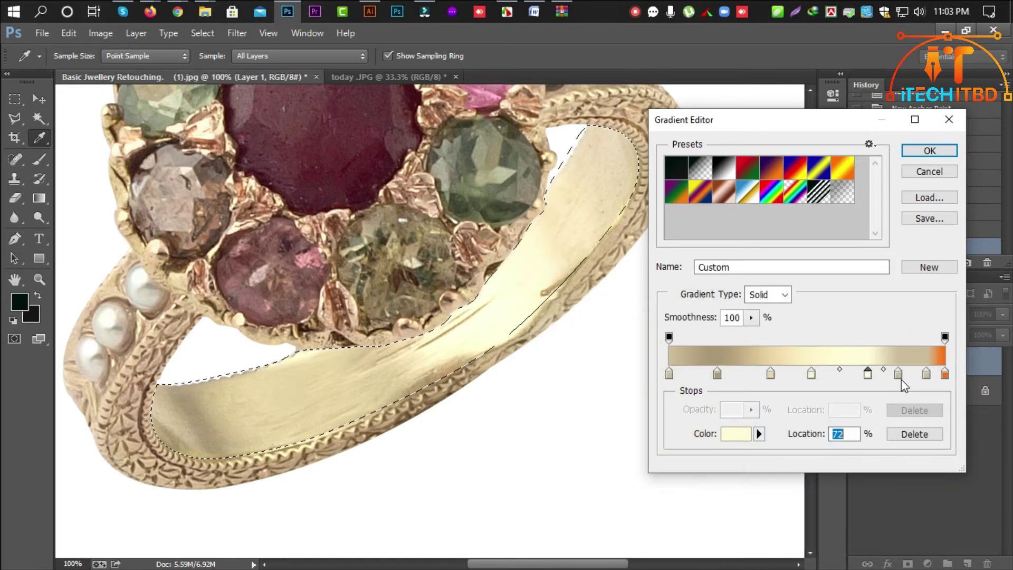
pyautogui.click(898, 374)
pyautogui.doubleClick(898, 374)
pyautogui.click(577, 219)
pyautogui.click(896, 328)
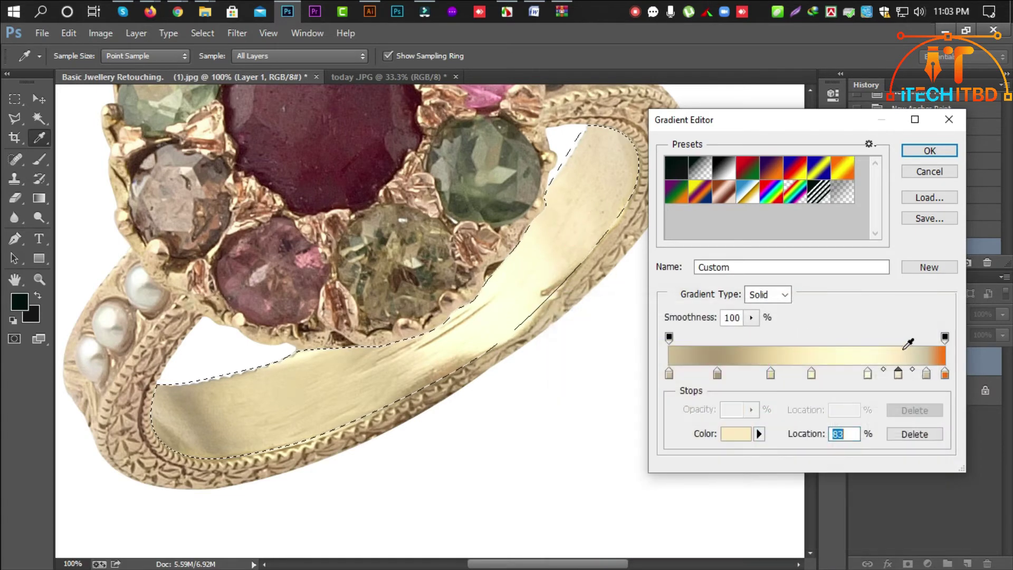
# Step: Recolour the last two gradient stops, including the orange one at 100%, with beige tones sampled from the band's upper-right end
pyautogui.doubleClick(926, 373)
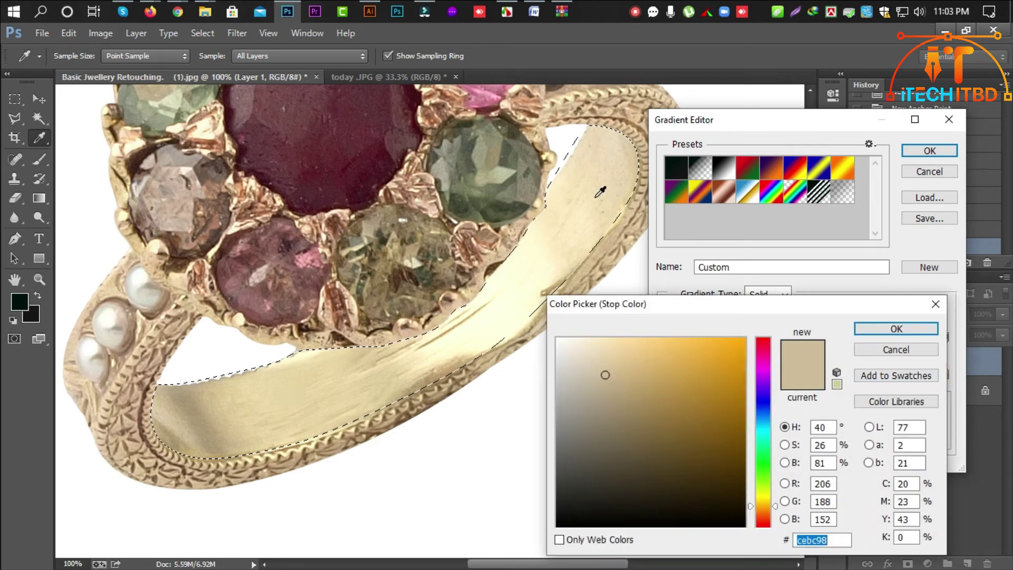
pyautogui.click(600, 193)
pyautogui.click(897, 328)
pyautogui.click(945, 374)
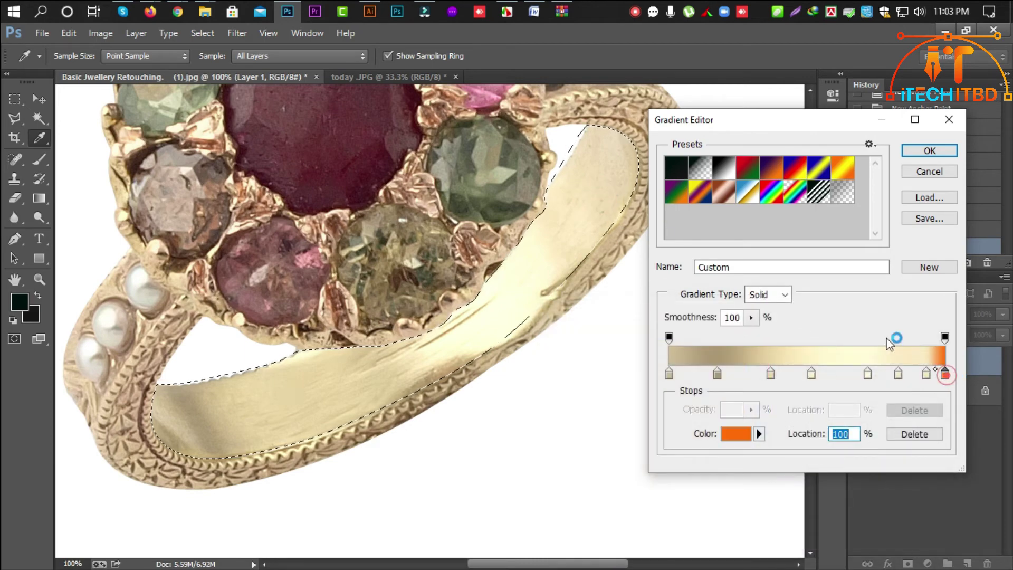
pyautogui.doubleClick(945, 374)
pyautogui.click(613, 141)
pyautogui.click(899, 328)
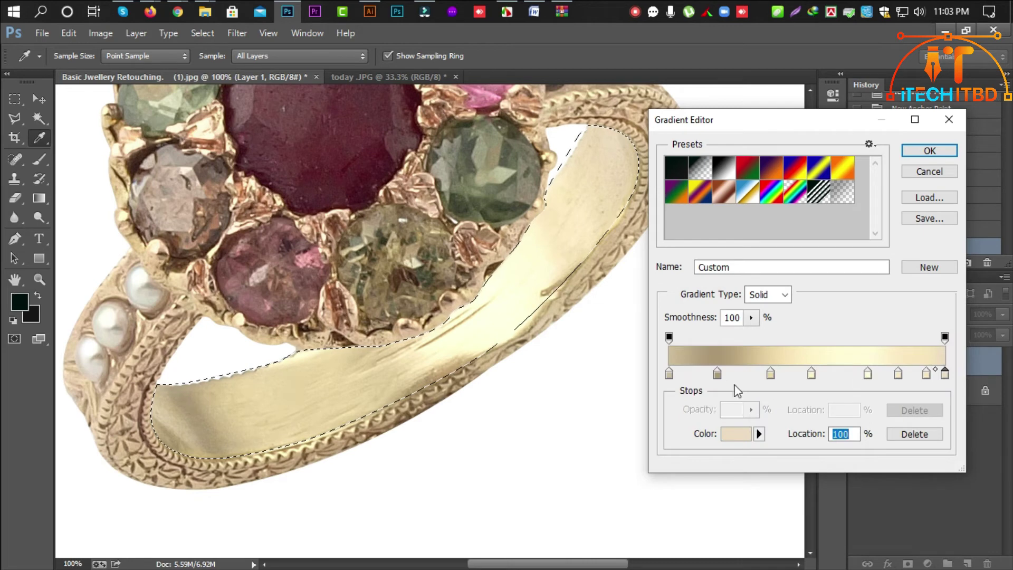
# Step: Move the dark shadow stop to 15% and the light gold stop to 29%, and recolour the shadow stop with a lighter beige
pyautogui.moveTo(718, 376); pyautogui.dragTo(748, 374)
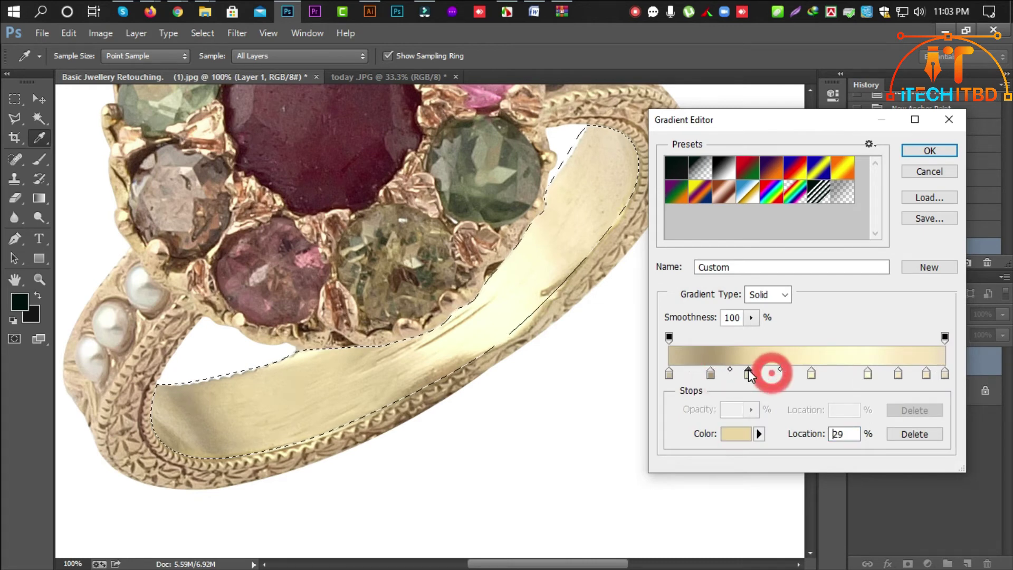
pyautogui.click(713, 375)
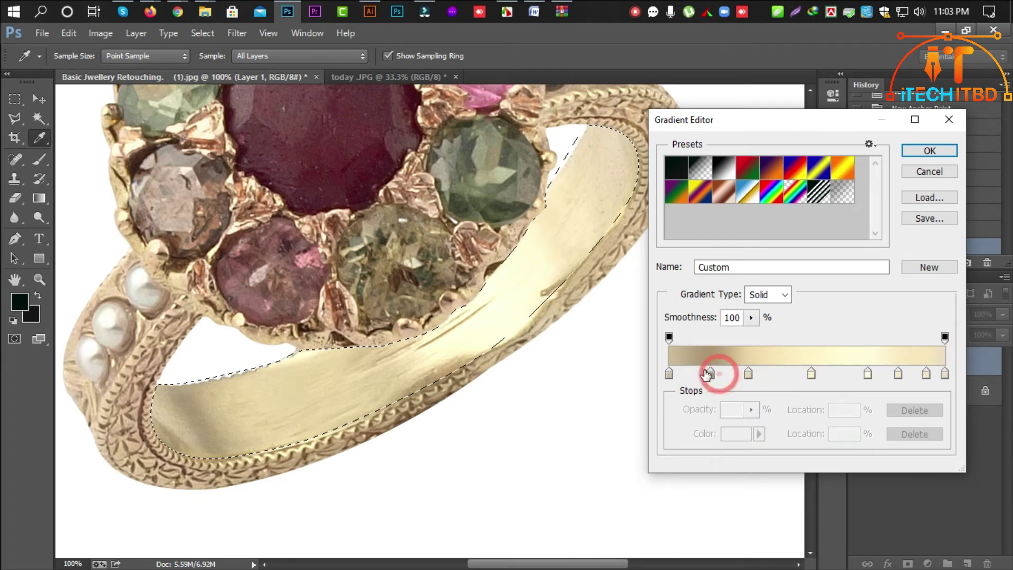
pyautogui.doubleClick(712, 374)
pyautogui.click(607, 376)
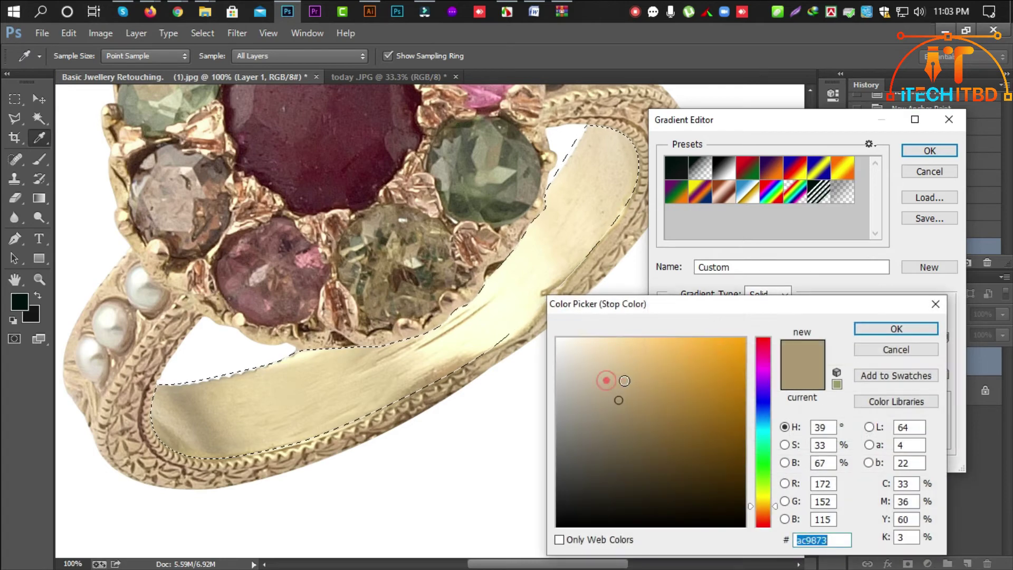
pyautogui.press('Return')
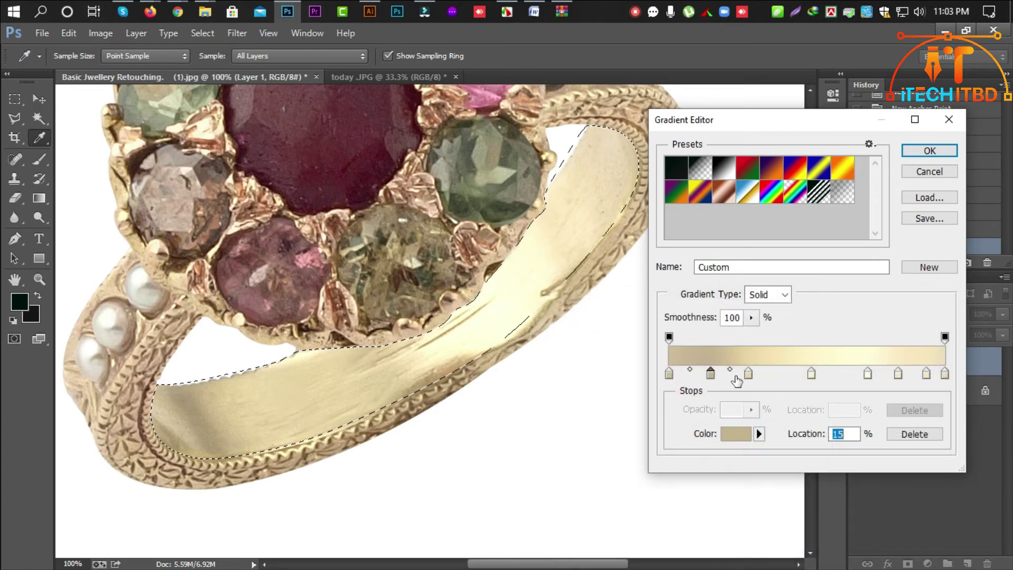
# Step: Move the light gold stop to 32% and the pale cream 72% stop to 69%, and accept the Solid gradient
pyautogui.moveTo(749, 375); pyautogui.dragTo(759, 377)
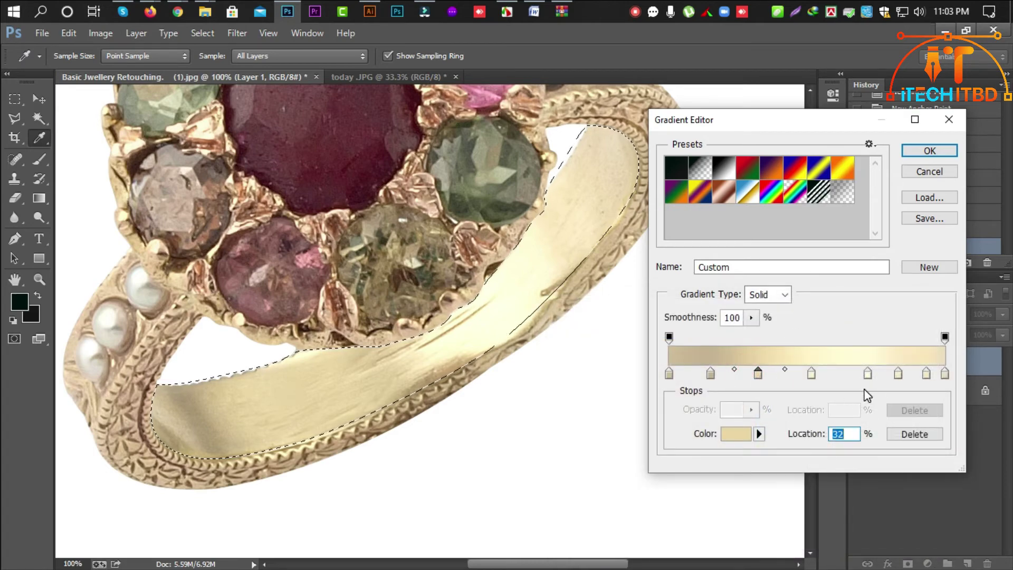
pyautogui.moveTo(868, 377)
pyautogui.mouseDown()
pyautogui.moveTo(852, 377)
pyautogui.moveTo(866, 375)
pyautogui.moveTo(860, 403)
pyautogui.moveTo(860, 377)
pyautogui.mouseUp()
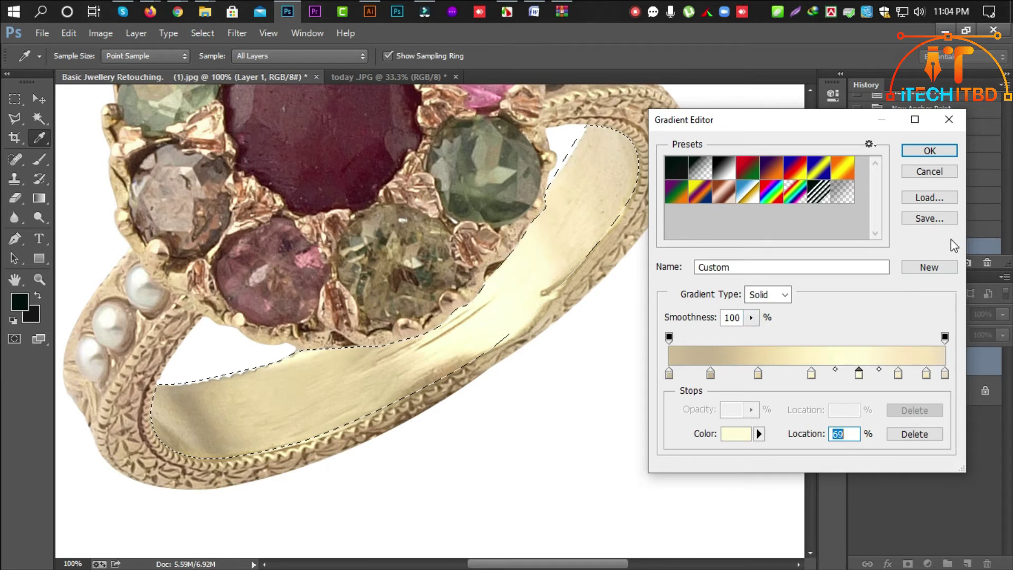
pyautogui.click(784, 295)
pyautogui.click(783, 299)
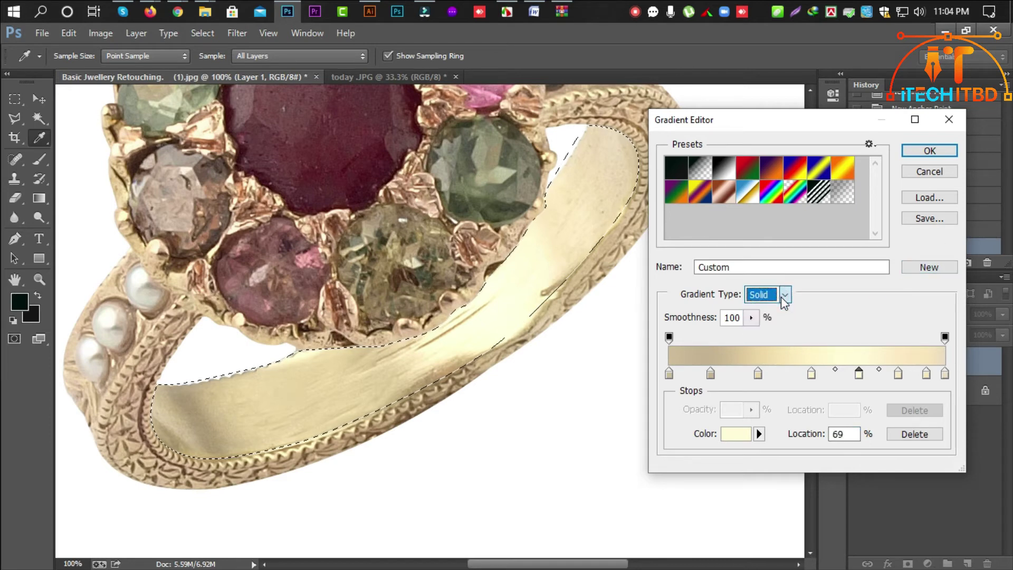
pyautogui.click(937, 150)
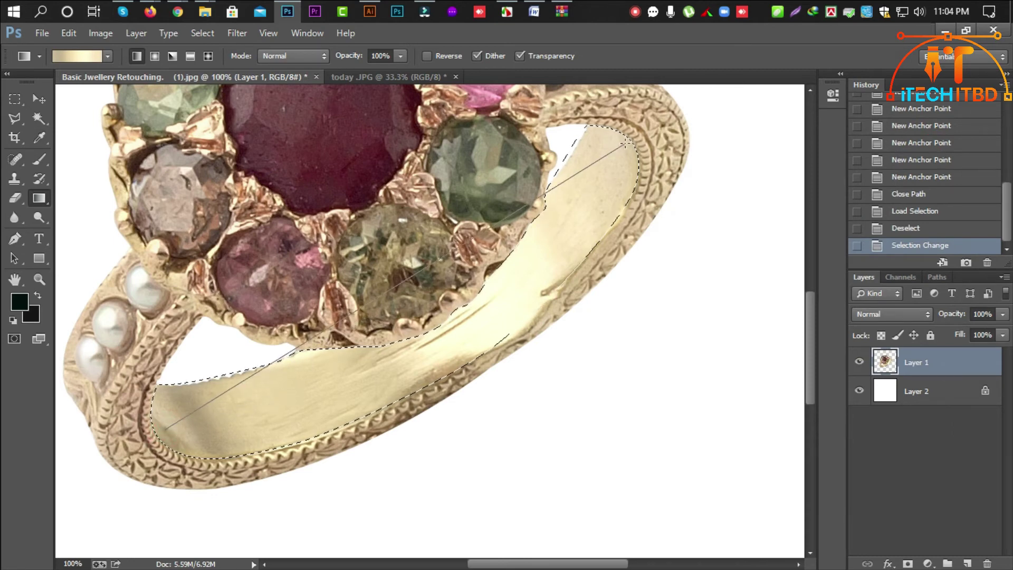
# Step: Try filling the band selection directly on Layer 1 with the custom gradient, from its lower-left end to its upper-right end
pyautogui.moveTo(625, 143); pyautogui.dragTo(626, 142)
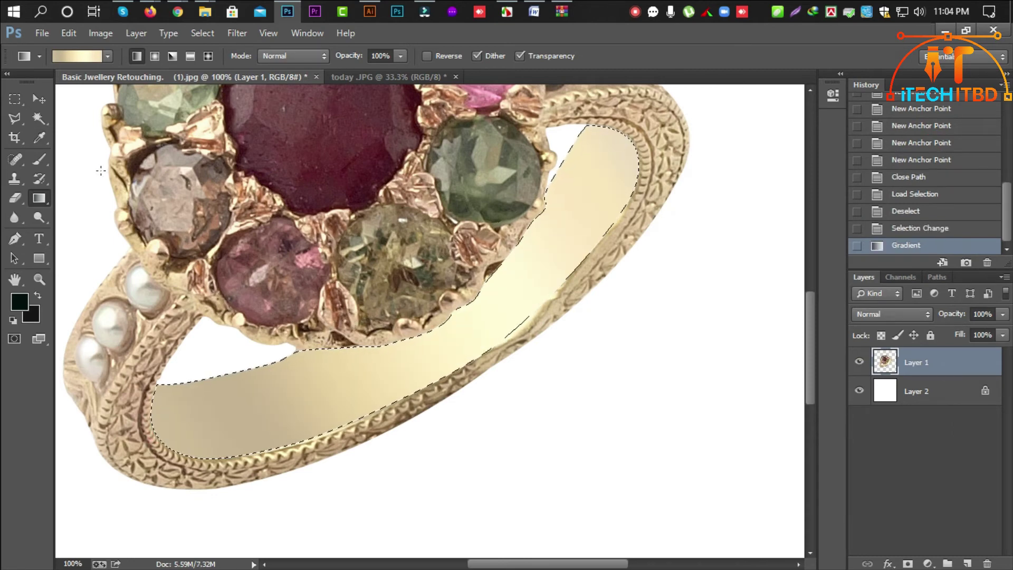
pyautogui.click(36, 98)
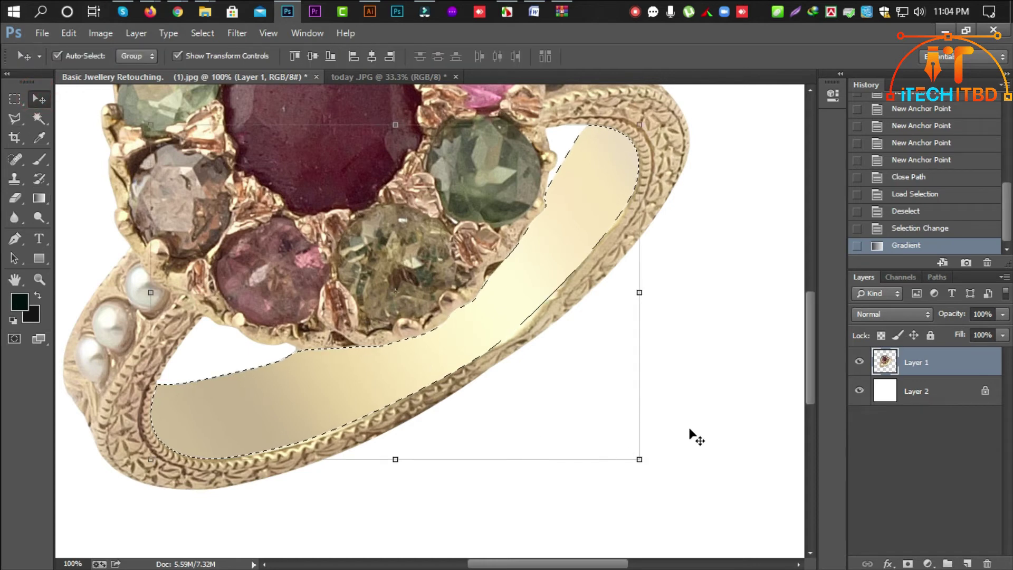
pyautogui.hotkey('ctrl', 'z')
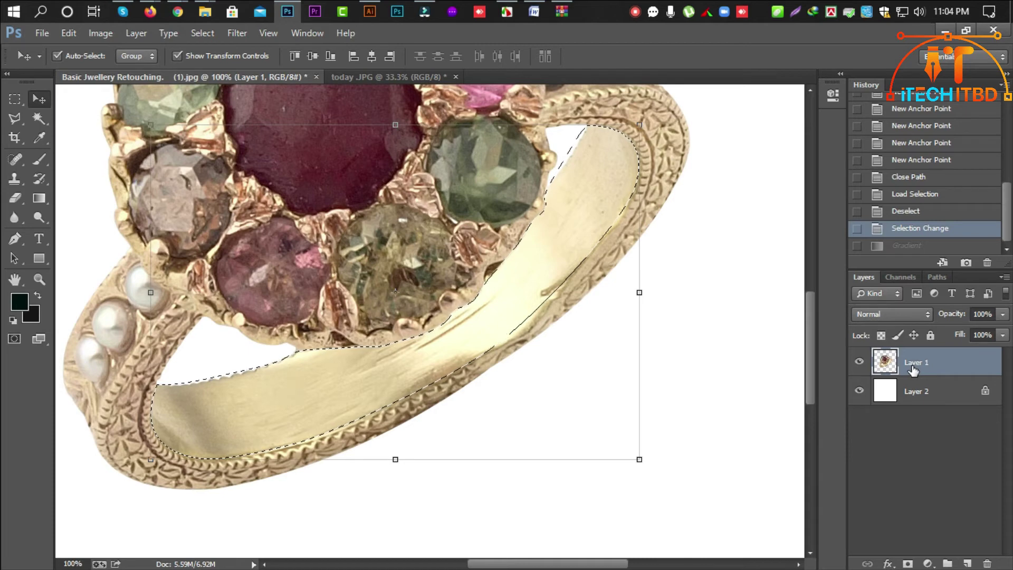
# Step: Copy the selected band to a new layer, fill its outline with the gradient from lower left to upper right, and deselect, keeping 100% opacity
pyautogui.hotkey('ctrl', 'j')
pyautogui.keyDown('ctrl'); pyautogui.click(890, 365); pyautogui.keyUp('ctrl')
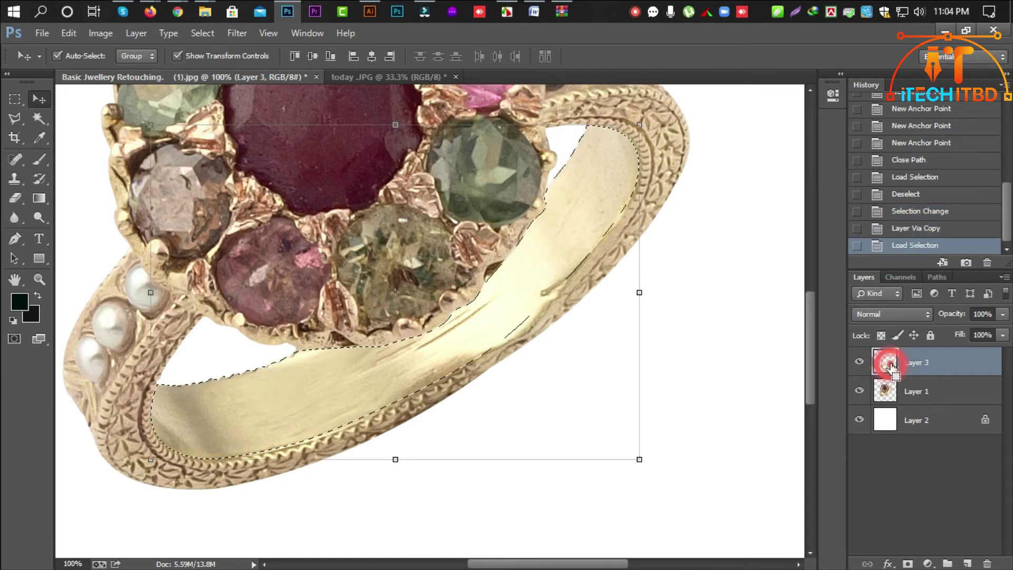
pyautogui.click(39, 198)
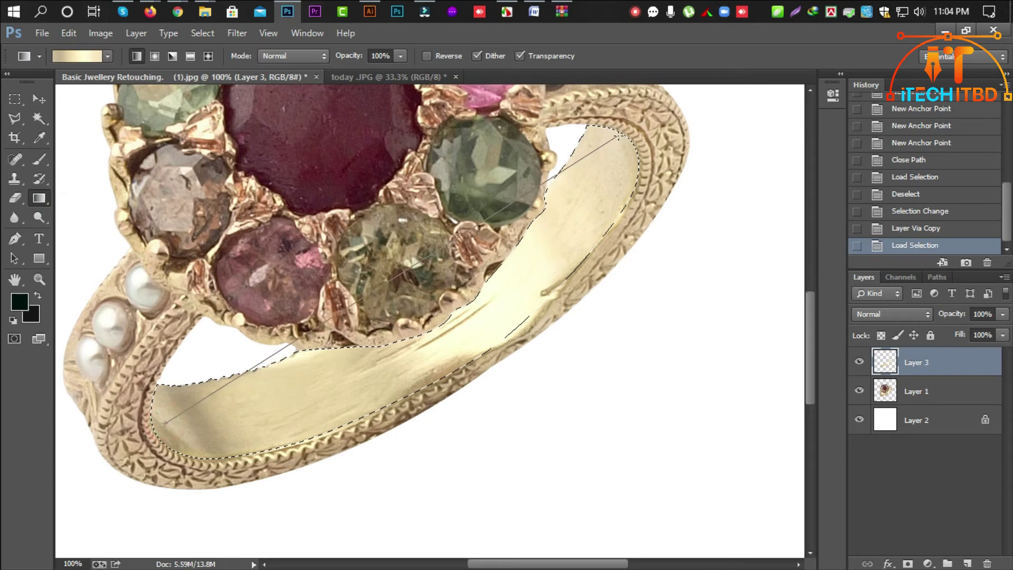
pyautogui.moveTo(620, 137); pyautogui.dragTo(621, 138)
pyautogui.hotkey('ctrl', 'd')
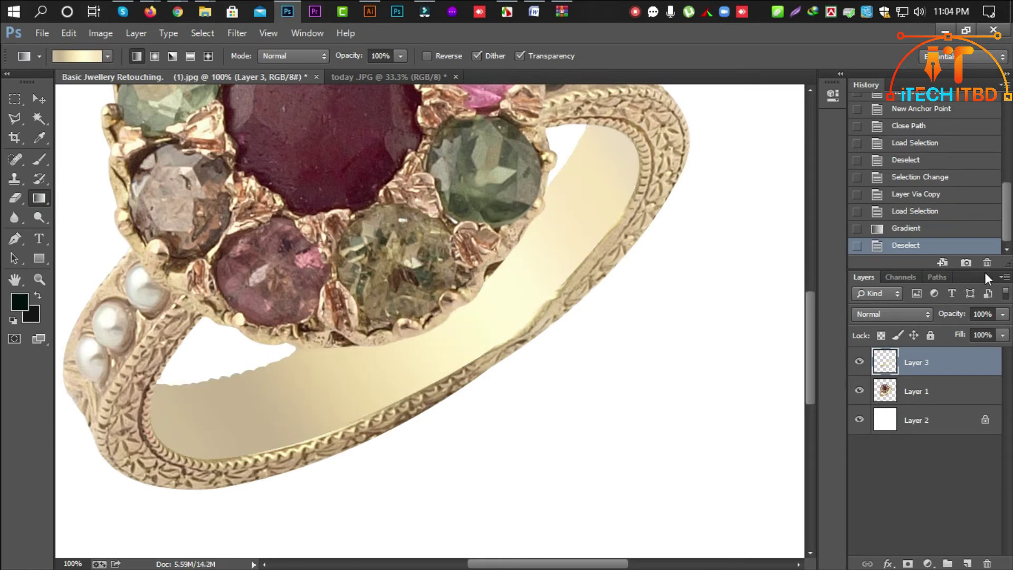
pyautogui.moveTo(1002, 314)
pyautogui.mouseDown()
pyautogui.moveTo(975, 325)
pyautogui.moveTo(1003, 330)
pyautogui.mouseUp()
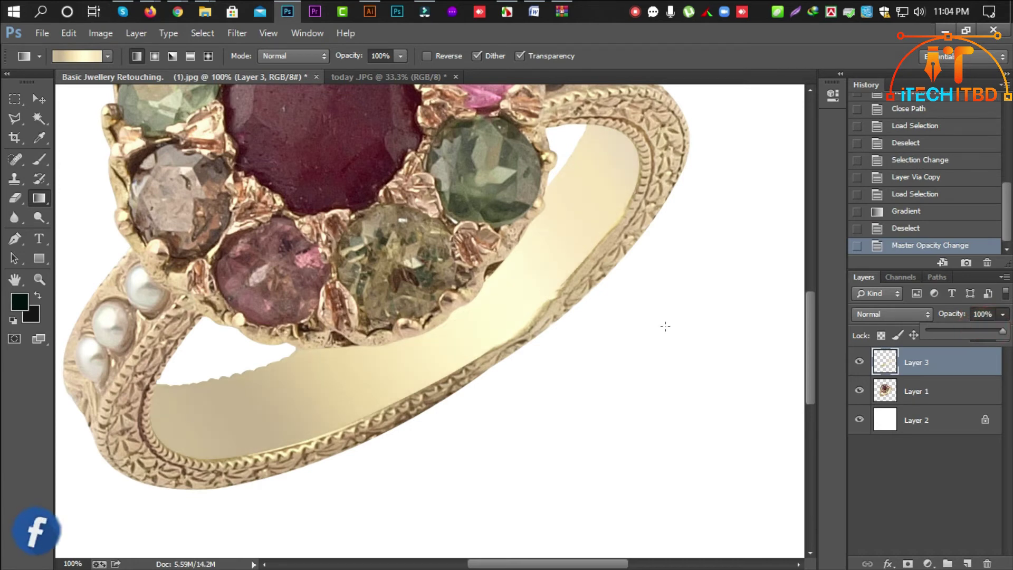
# Step: Make Layer 1 active and load its outline as a selection, ready to repair the rim beside the gold band
pyautogui.keyDown('alt'); pyautogui.click(589, 315); pyautogui.keyUp('alt')
pyautogui.keyDown('alt'); pyautogui.click(589, 315); pyautogui.keyUp('alt')
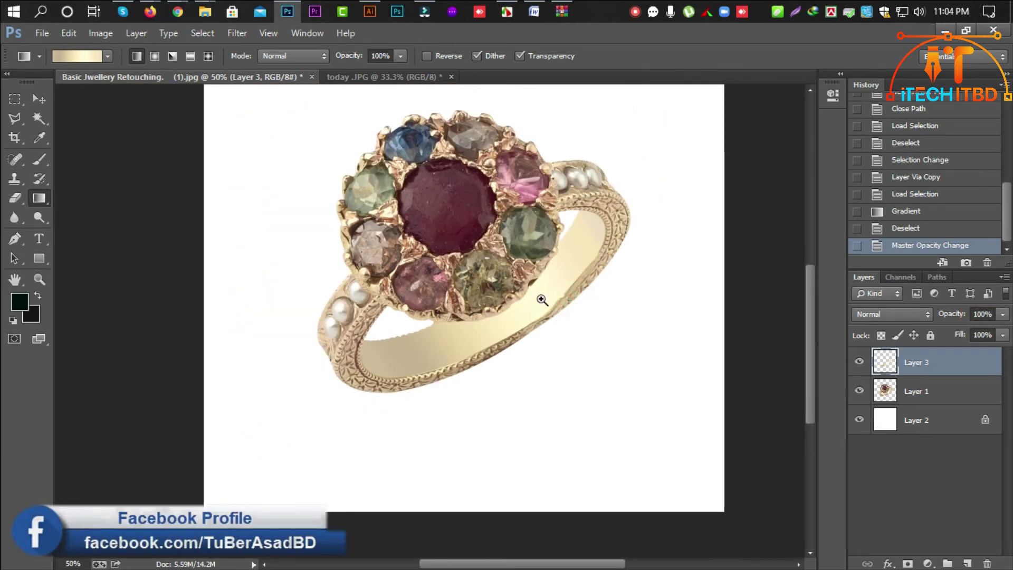
pyautogui.keyDown('ctrl'); pyautogui.click(539, 297); pyautogui.keyUp('ctrl')
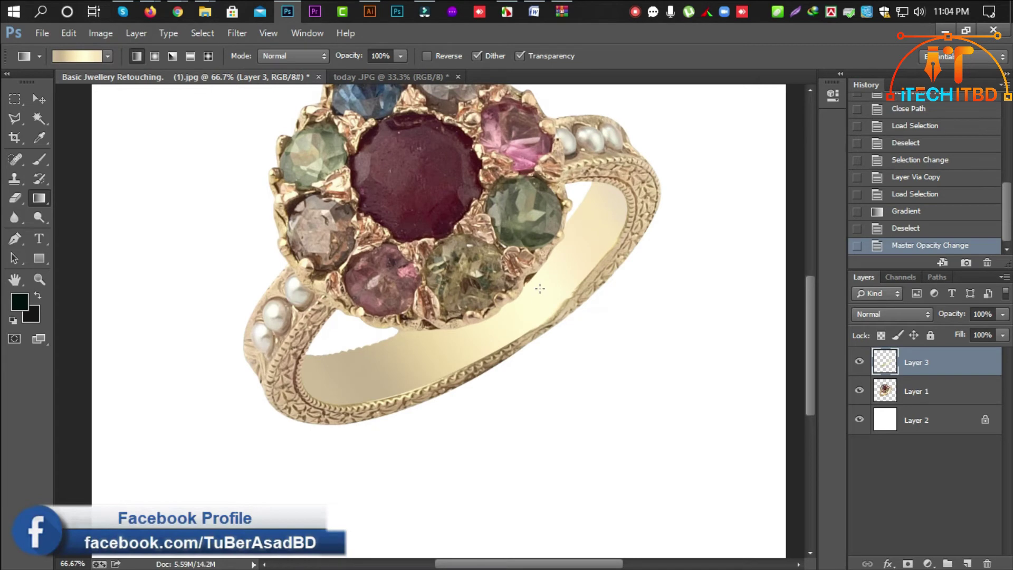
pyautogui.keyDown('ctrl'); pyautogui.click(325, 411); pyautogui.keyUp('ctrl')
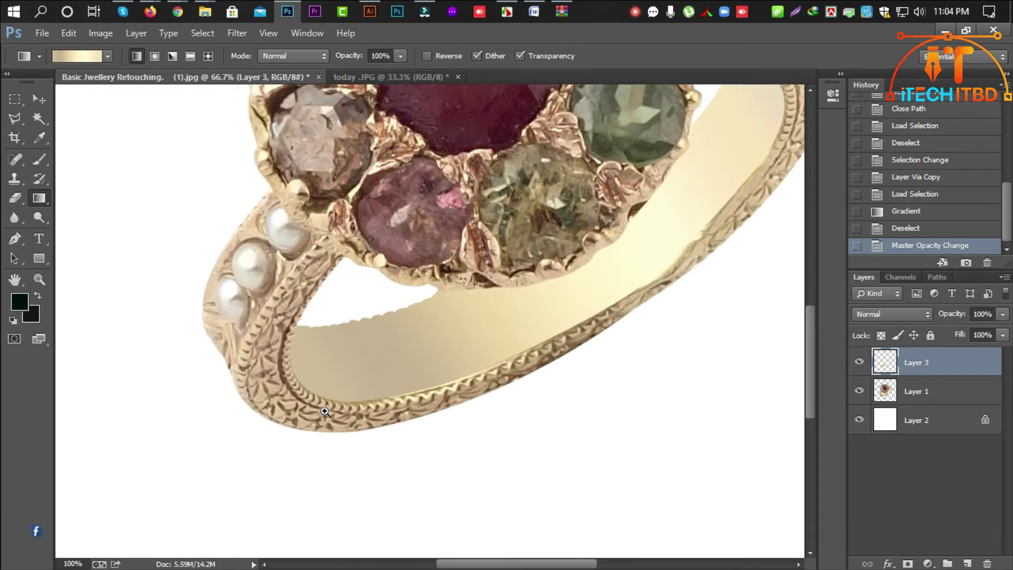
pyautogui.keyDown('ctrl'); pyautogui.click(515, 339); pyautogui.keyUp('ctrl')
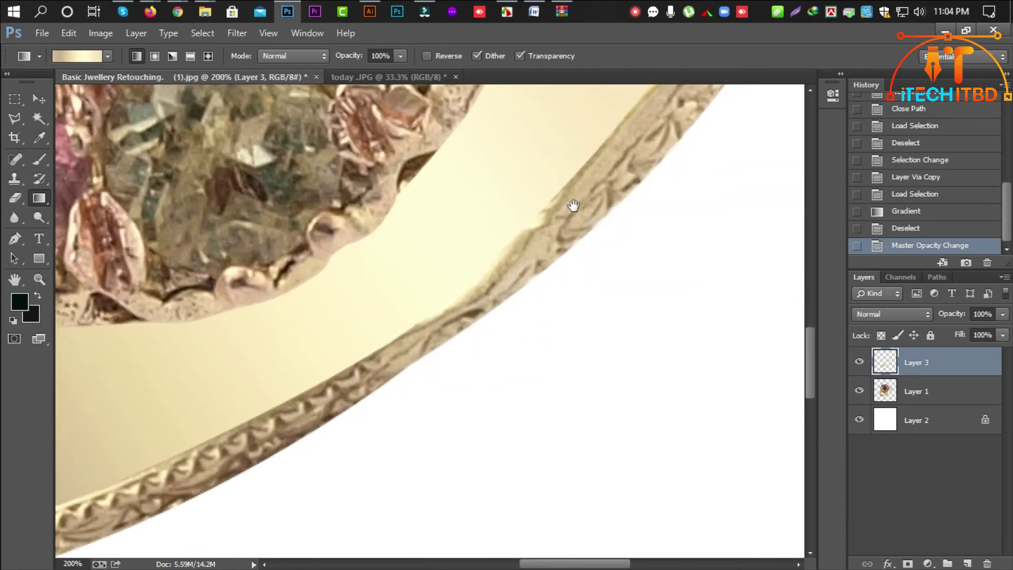
pyautogui.moveTo(389, 344); pyautogui.dragTo(413, 343)
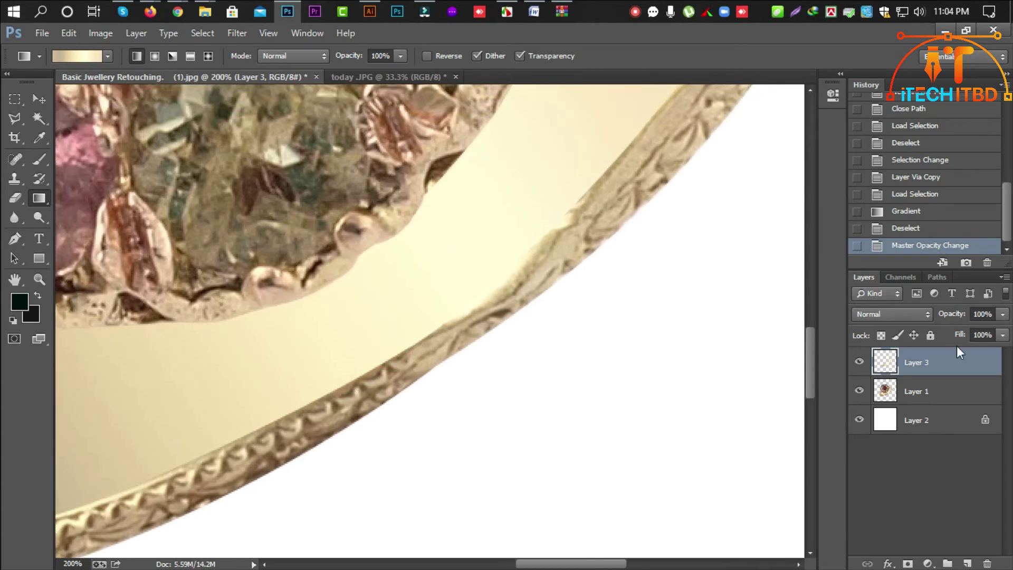
pyautogui.click(885, 391)
pyautogui.keyDown('ctrl'); pyautogui.click(885, 391); pyautogui.keyUp('ctrl')
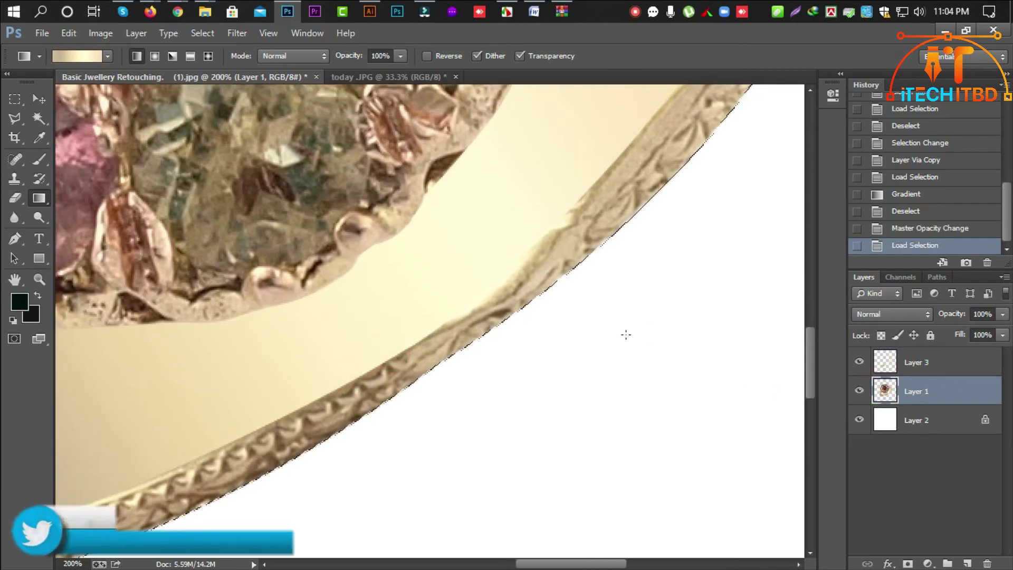
# Step: Clone Stamp clean engraved texture along the uneven inner edge of the rim on Layer 1 with a 20 px brush, and deselect
pyautogui.keyDown('ctrl'); pyautogui.click(536, 276); pyautogui.keyUp('ctrl')
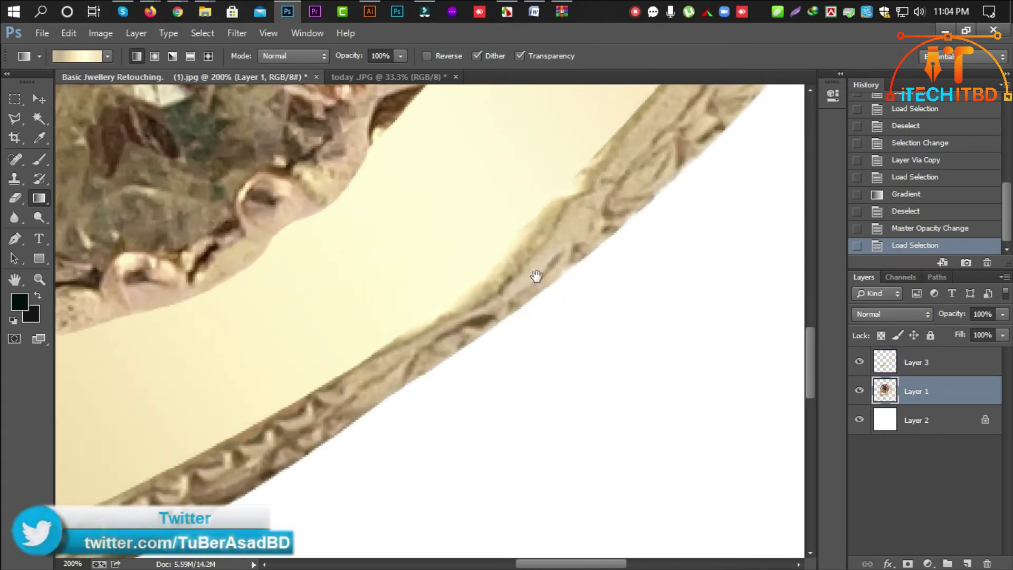
pyautogui.press('s')
pyautogui.keyDown('alt'); pyautogui.click(624, 173); pyautogui.keyUp('alt')
pyautogui.click(585, 195)
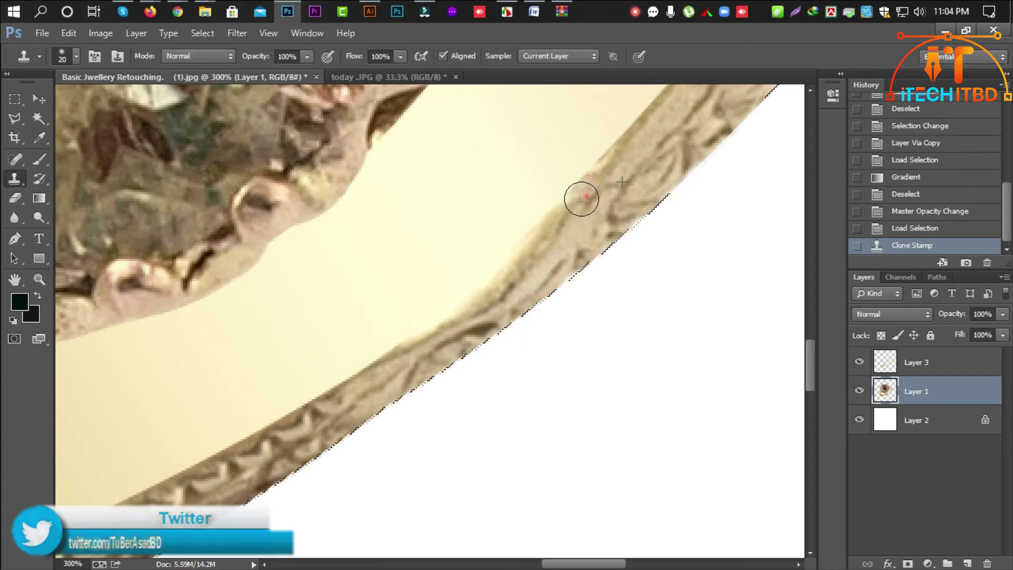
pyautogui.click(581, 199)
pyautogui.click(573, 203)
pyautogui.click(565, 208)
pyautogui.click(554, 216)
pyautogui.moveTo(568, 212); pyautogui.dragTo(602, 174)
pyautogui.click(542, 207)
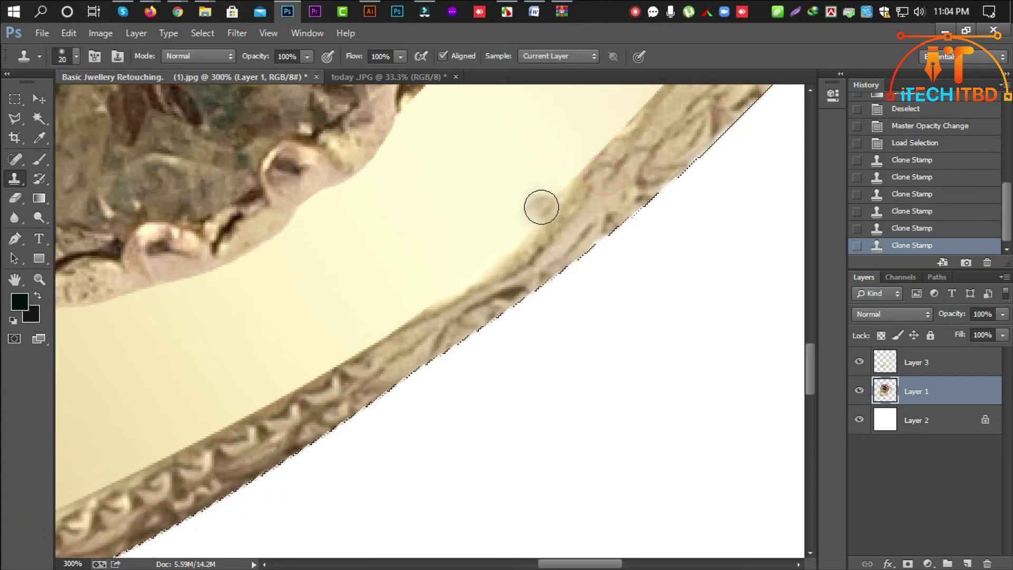
pyautogui.moveTo(541, 207)
pyautogui.mouseDown()
pyautogui.moveTo(505, 248)
pyautogui.moveTo(390, 332)
pyautogui.moveTo(500, 265)
pyautogui.moveTo(479, 274)
pyautogui.mouseUp()
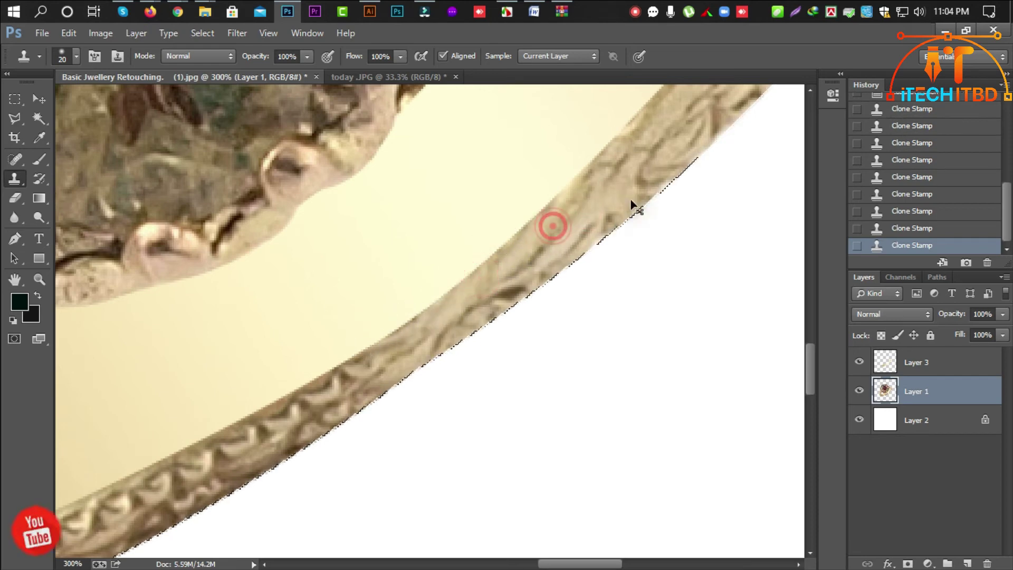
pyautogui.hotkey('ctrl', 'd')
pyautogui.scroll(-4, 633, 205)
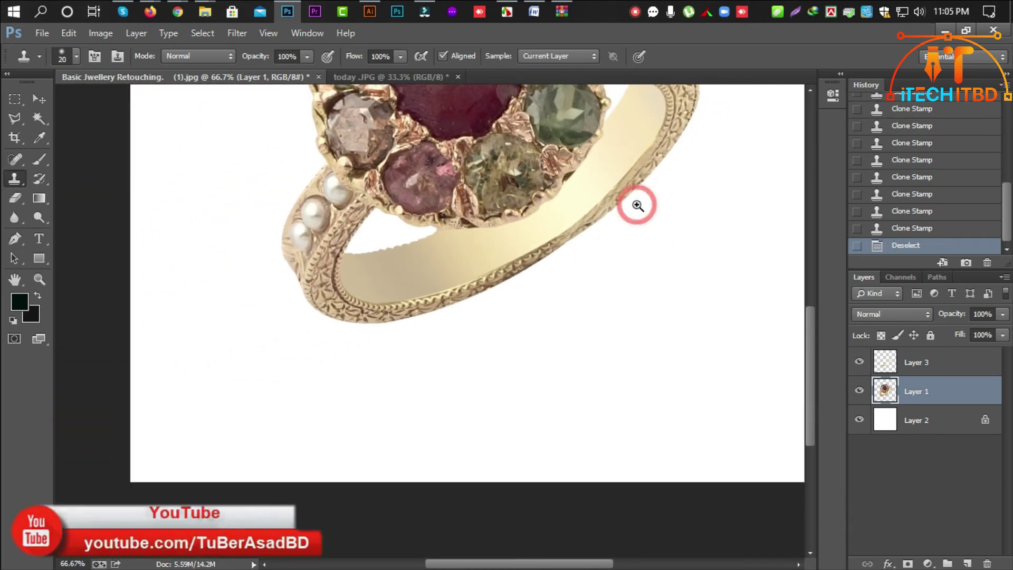
pyautogui.click(637, 205)
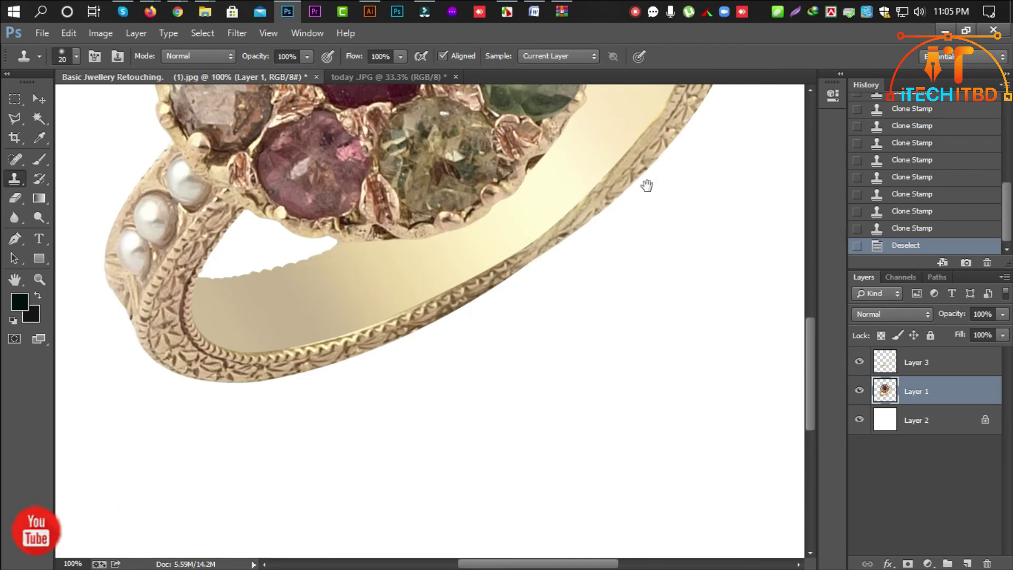
pyautogui.scroll(1, 577, 246)
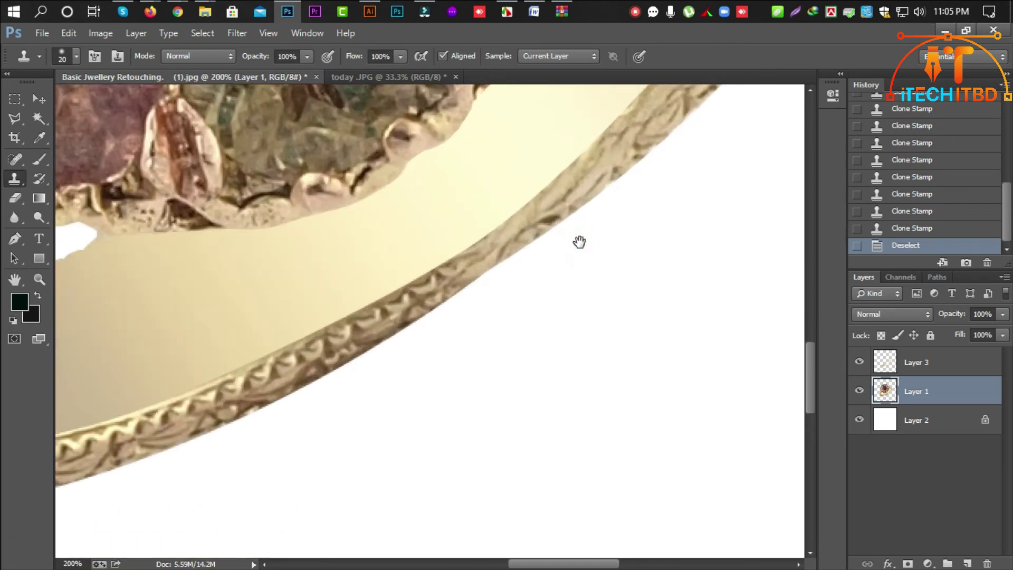
pyautogui.keyDown('alt'); pyautogui.click(552, 249); pyautogui.keyUp('alt')
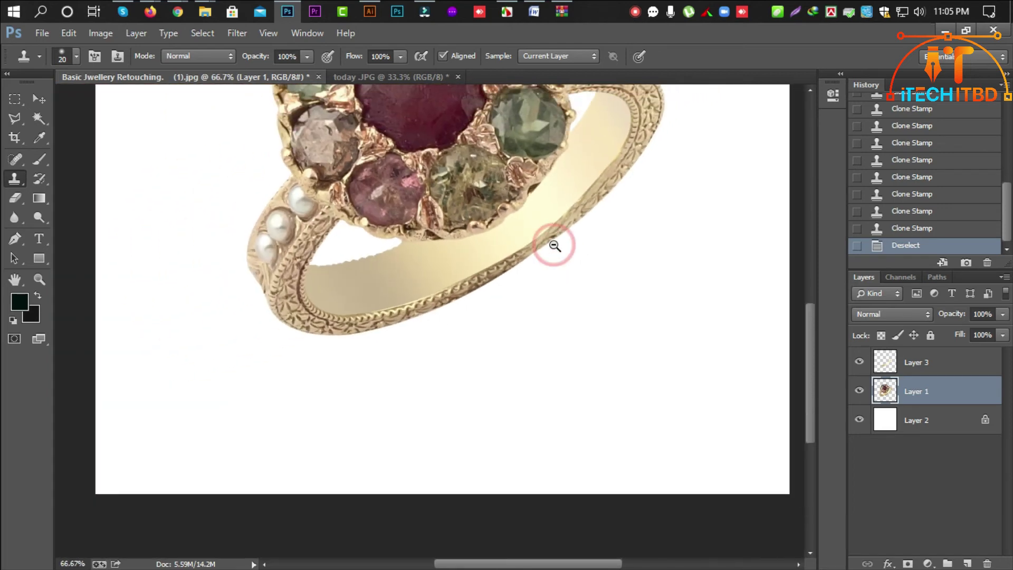
# Step: Merge Layer 3 with Layer 1 and compare the merged ring by switching its visibility off and on
pyautogui.keyDown('alt'); pyautogui.click(554, 246); pyautogui.keyUp('alt')
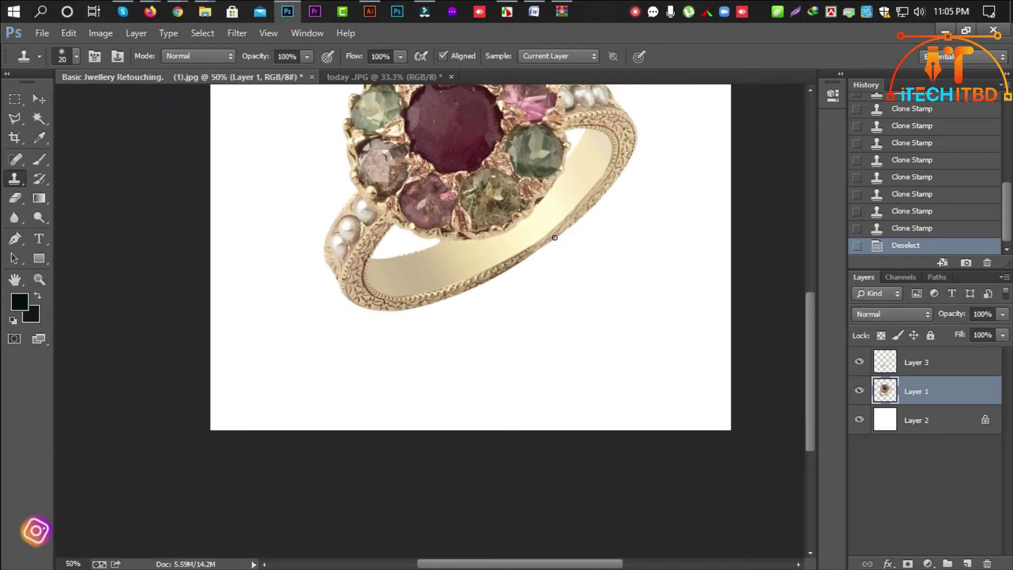
pyautogui.keyDown('ctrl'); pyautogui.click(934, 361); pyautogui.keyUp('ctrl')
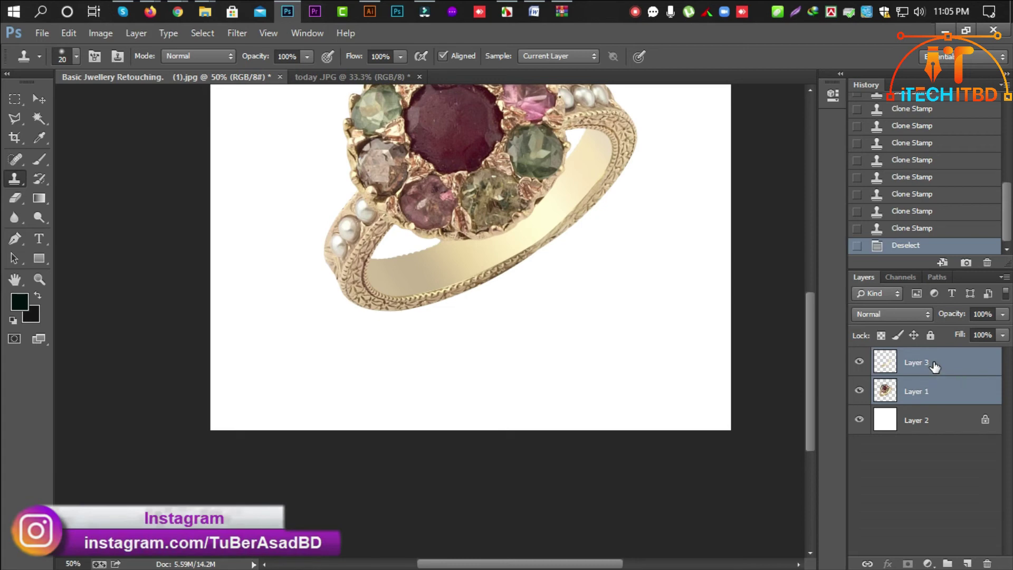
pyautogui.hotkey('ctrl', 'e')
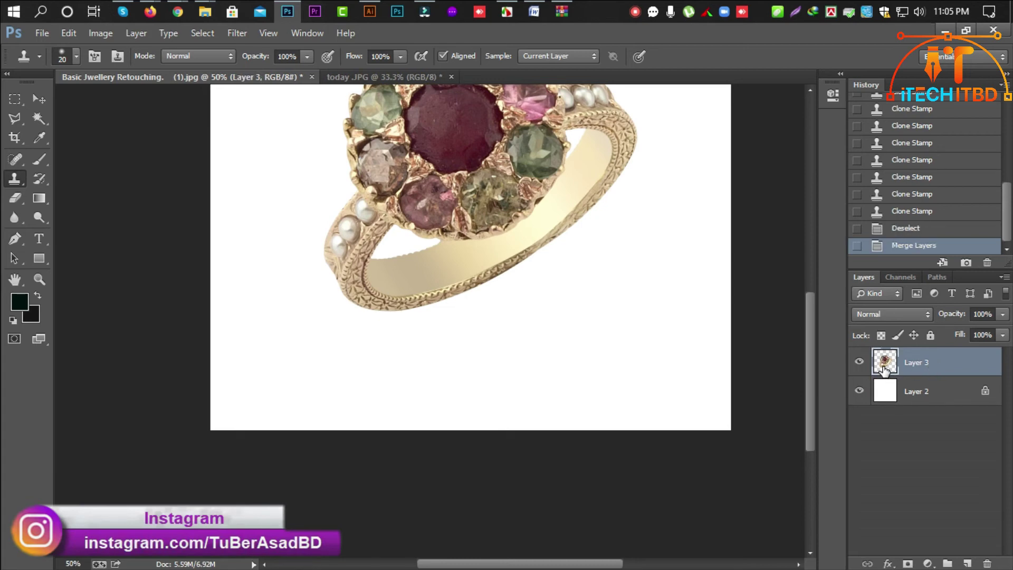
pyautogui.click(861, 363)
pyautogui.click(860, 363)
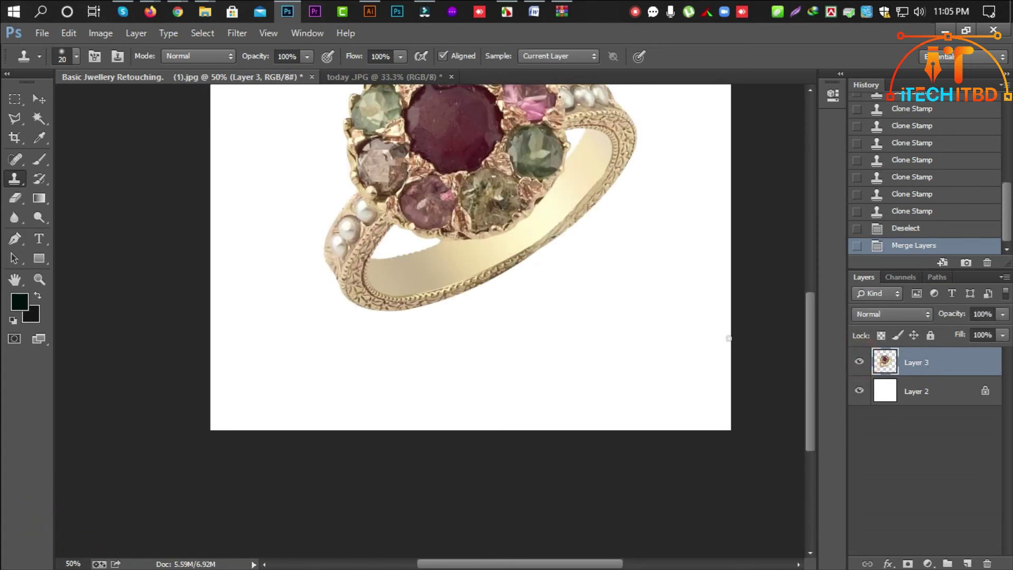
# Step: Try moving the merged ring on the canvas, and undo both the move and the layer merge
pyautogui.press('v')
pyautogui.moveTo(415, 196); pyautogui.dragTo(391, 155)
pyautogui.hotkey('ctrl', 'z')
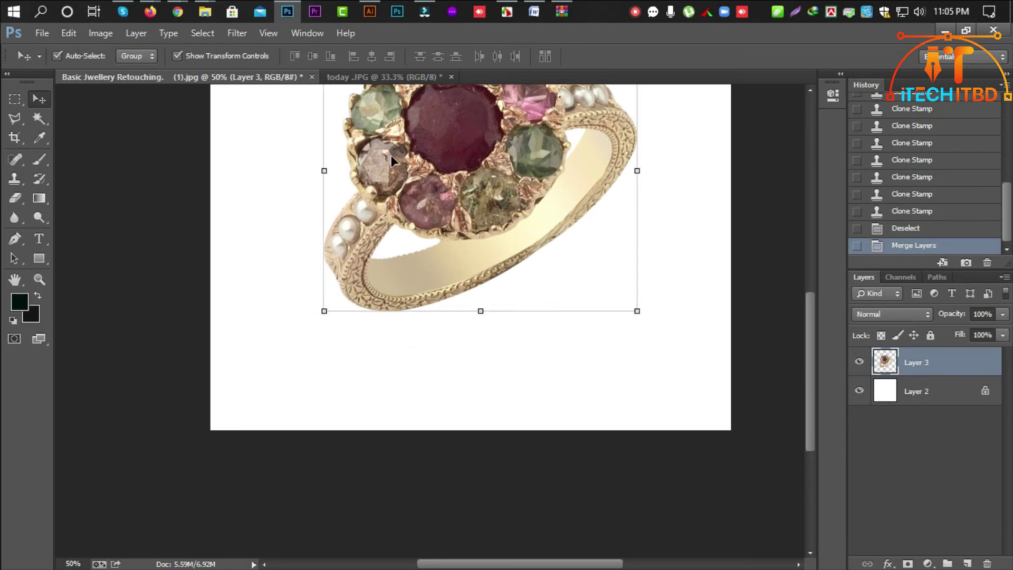
pyautogui.hotkey('ctrl', 'z')
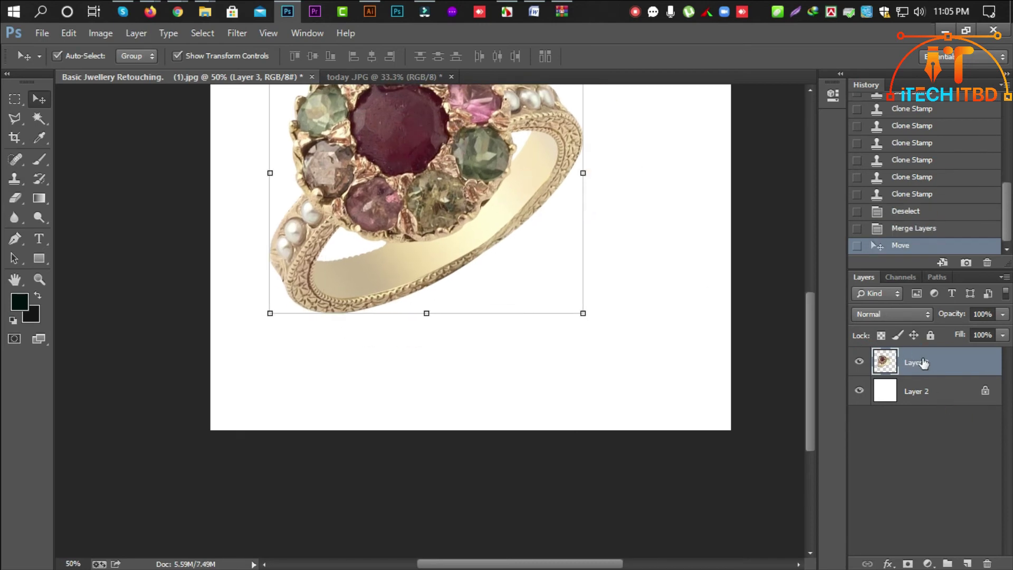
pyautogui.hotkey('ctrl', 'z')
pyautogui.hotkey('ctrl', 'alt', 'z')
# Step: Merge Layer 3 and Layer 1 into a single ring layer
pyautogui.rightClick(932, 378)
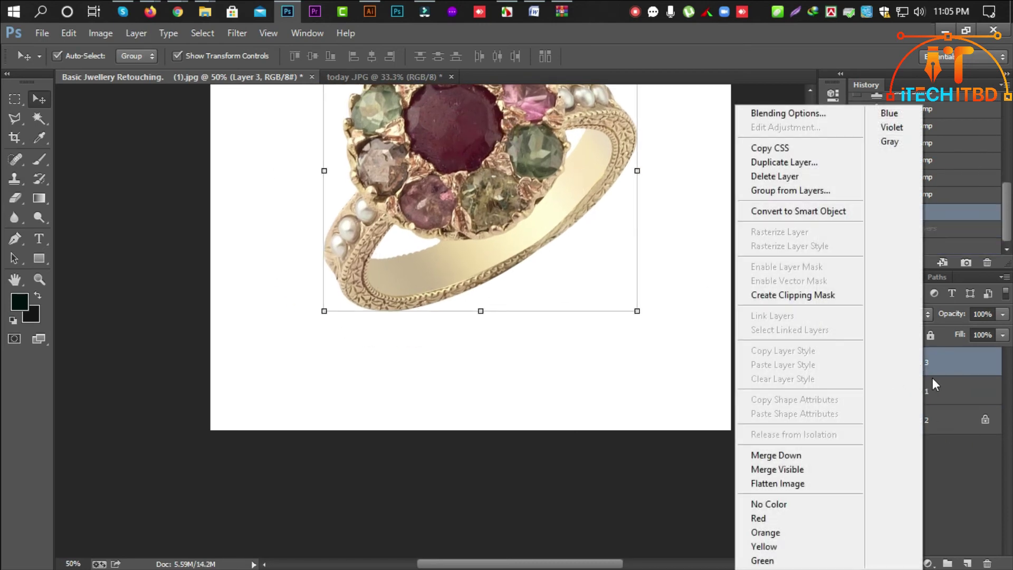
pyautogui.click(945, 390)
pyautogui.keyDown('ctrl'); pyautogui.click(945, 389); pyautogui.keyUp('ctrl')
pyautogui.rightClick(942, 370)
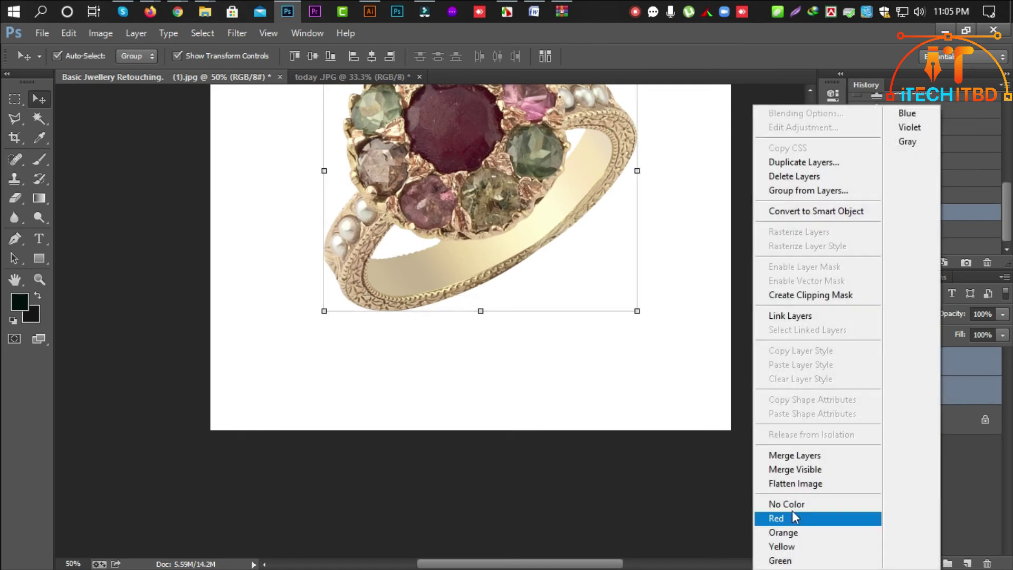
pyautogui.click(807, 456)
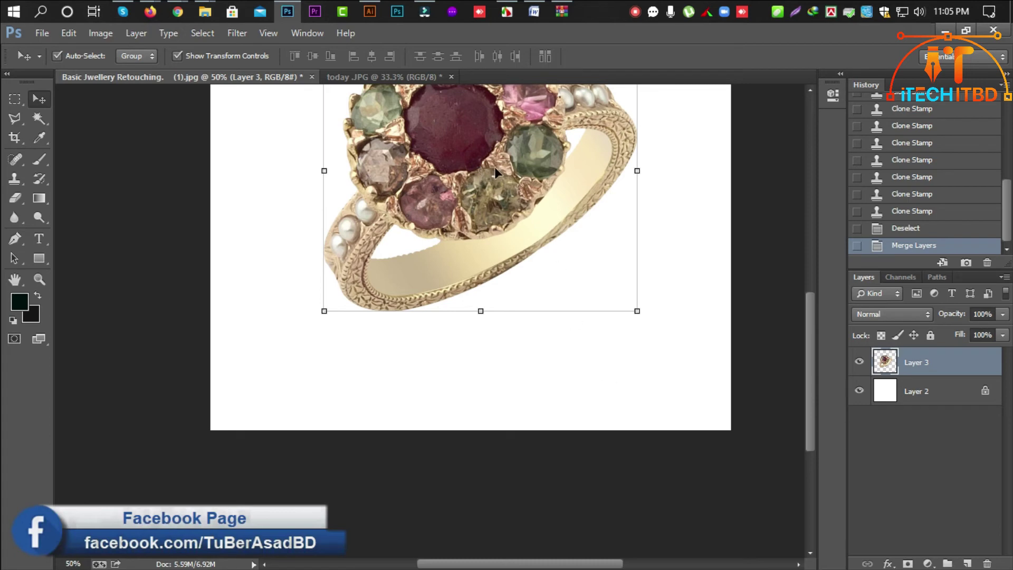
pyautogui.moveTo(495, 167); pyautogui.dragTo(442, 220)
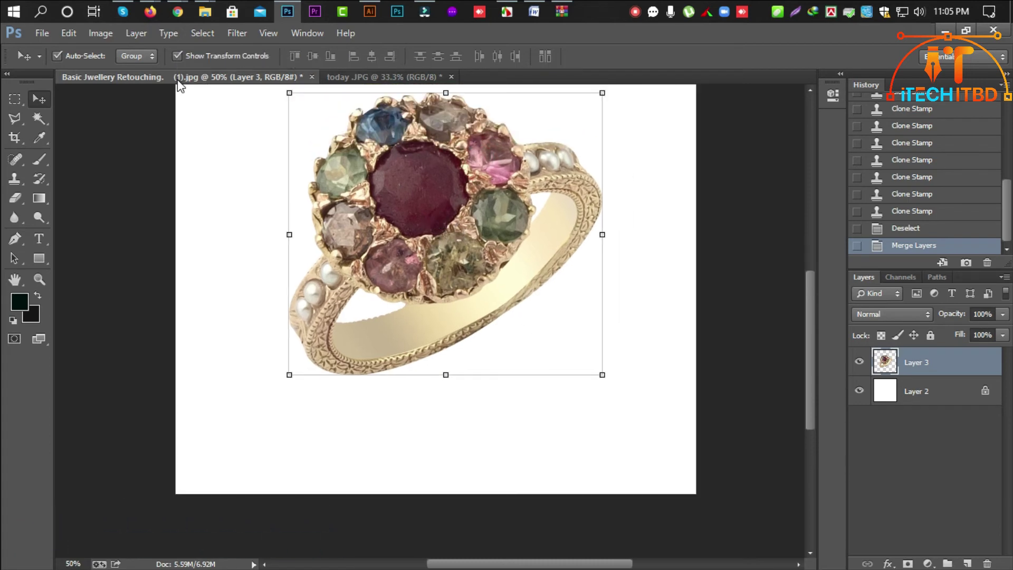
pyautogui.hotkey('ctrl', 'l')
pyautogui.moveTo(749, 148); pyautogui.dragTo(708, 154)
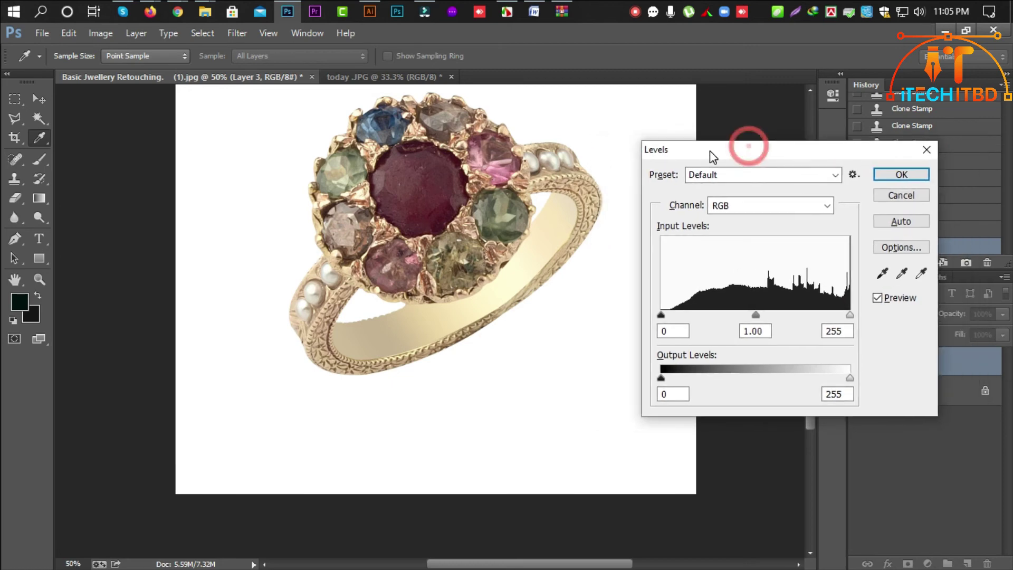
pyautogui.click(891, 191)
# Step: Apply a Levels adjustment to the ring layer with RGB input levels of 19, 1.23 and 243
pyautogui.click(101, 32)
pyautogui.click(116, 70)
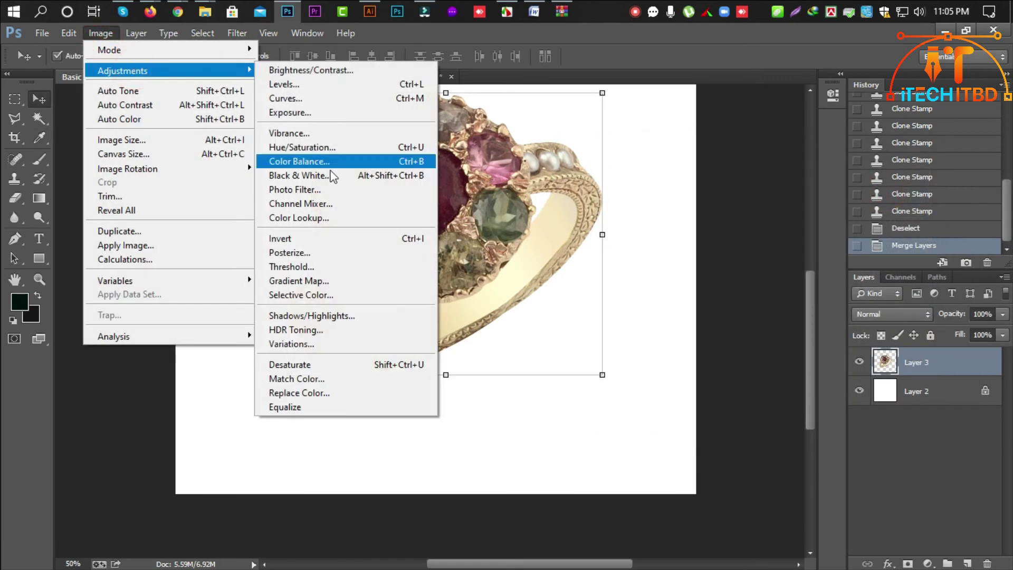
pyautogui.click(393, 85)
pyautogui.moveTo(691, 153); pyautogui.dragTo(707, 149)
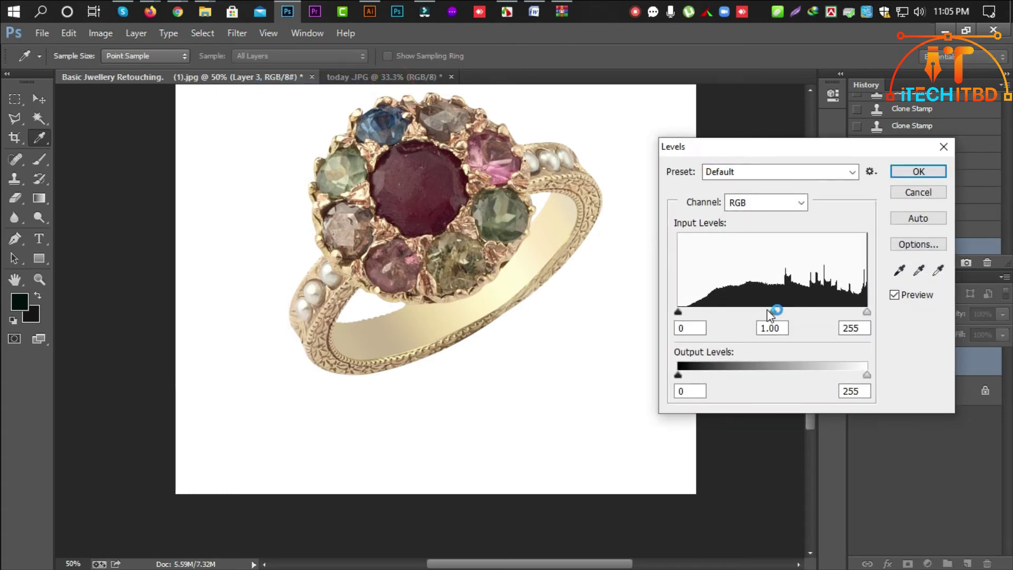
pyautogui.moveTo(774, 312); pyautogui.dragTo(765, 315)
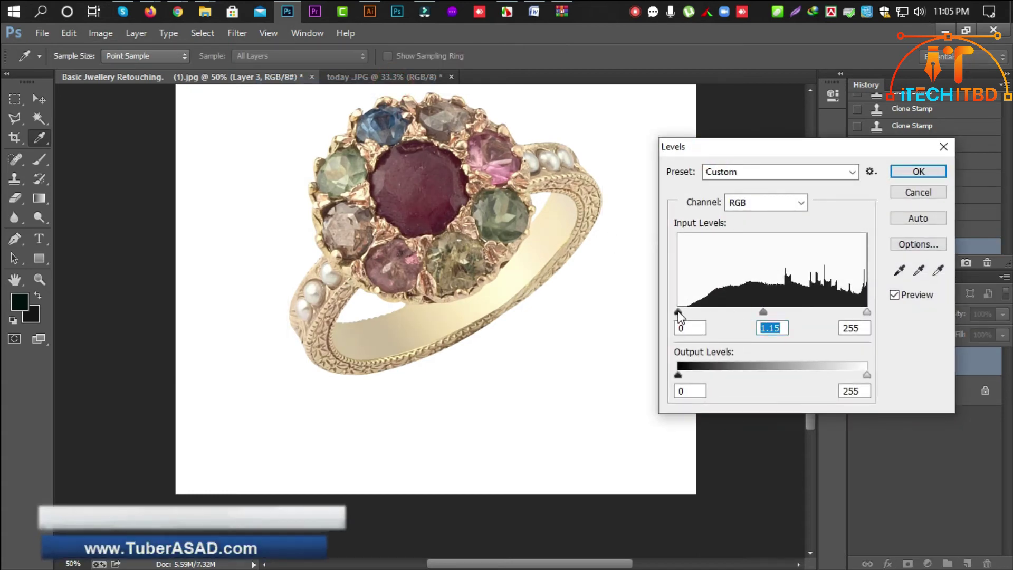
pyautogui.moveTo(678, 311); pyautogui.dragTo(692, 312)
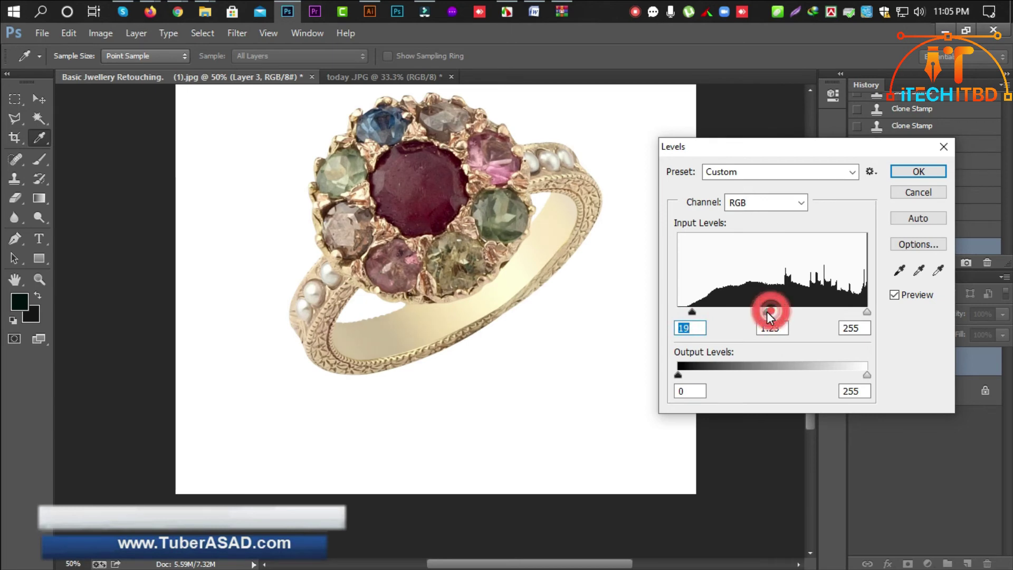
pyautogui.moveTo(768, 311); pyautogui.dragTo(768, 312)
pyautogui.moveTo(867, 312)
pyautogui.mouseDown()
pyautogui.moveTo(737, 321)
pyautogui.moveTo(869, 313)
pyautogui.mouseUp()
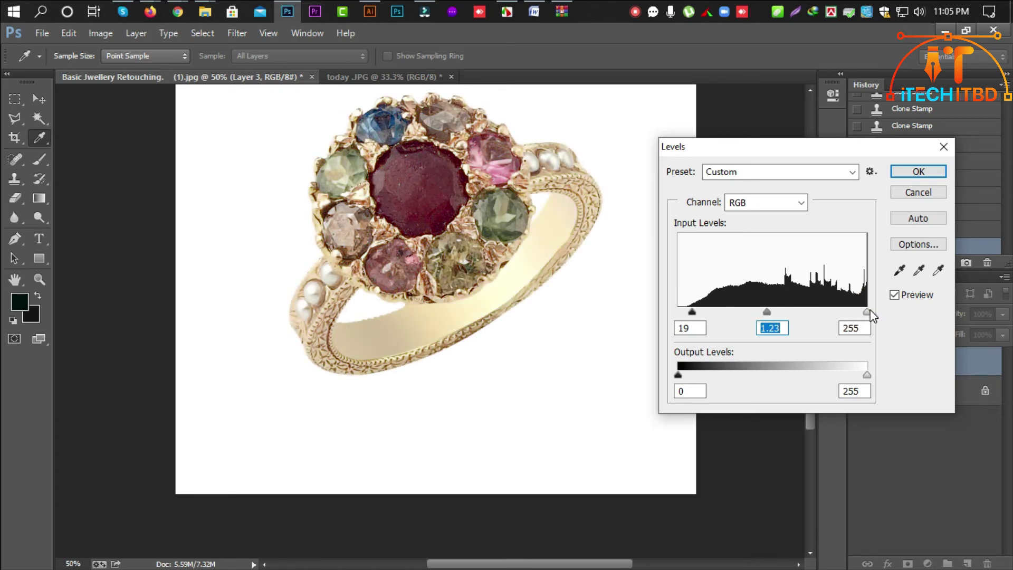
pyautogui.click(868, 313)
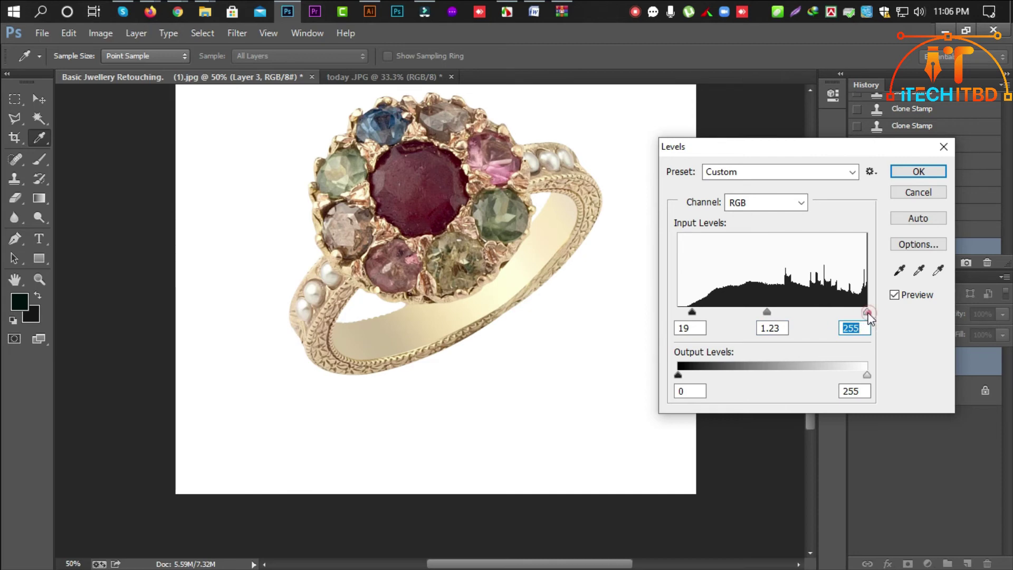
pyautogui.moveTo(868, 313); pyautogui.dragTo(858, 313)
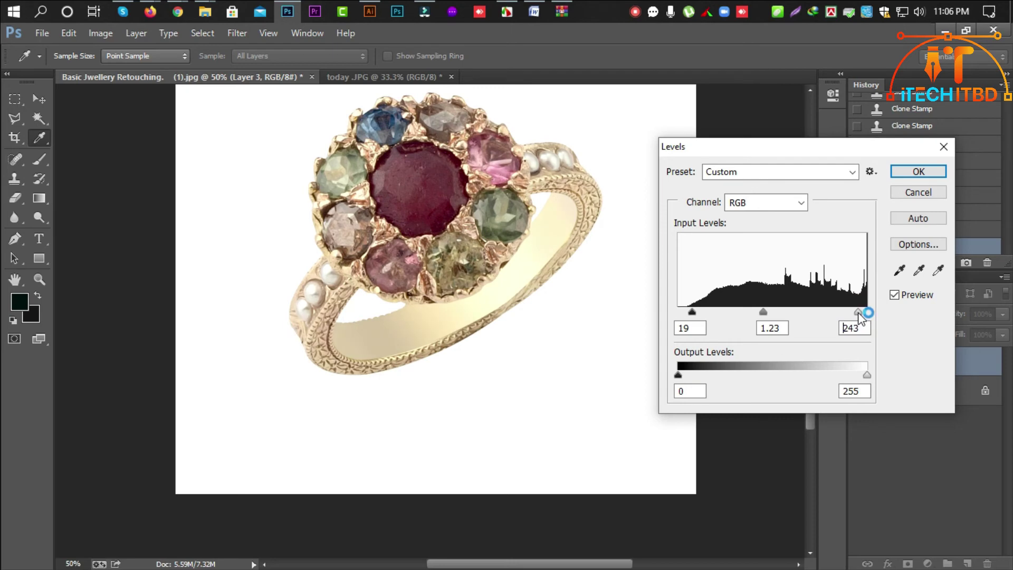
pyautogui.press('Return')
# Step: Nudge the ring slightly to the left and add a new empty layer above it
pyautogui.press('v')
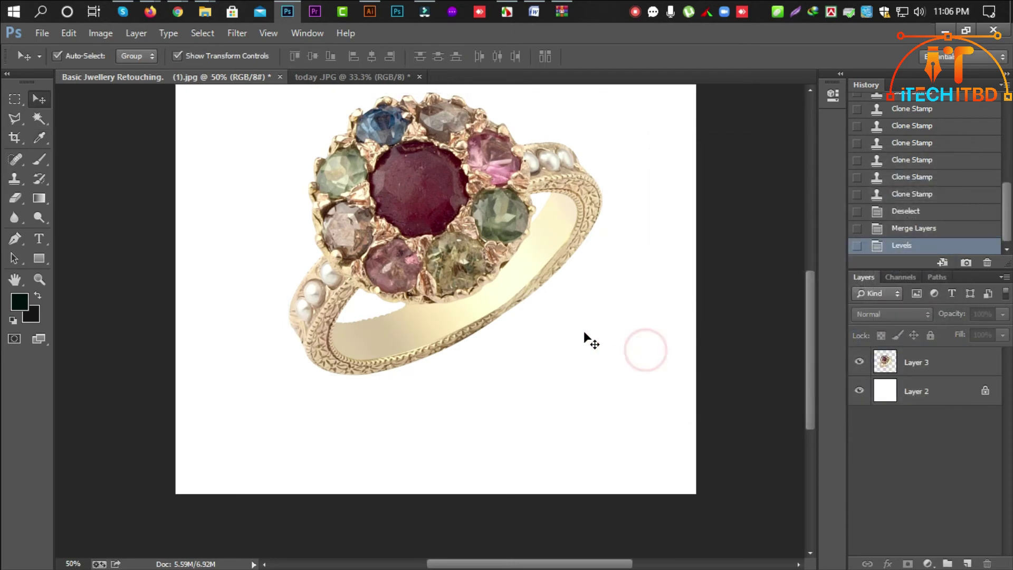
pyautogui.moveTo(470, 229)
pyautogui.mouseDown()
pyautogui.moveTo(457, 222)
pyautogui.moveTo(463, 227)
pyautogui.mouseUp()
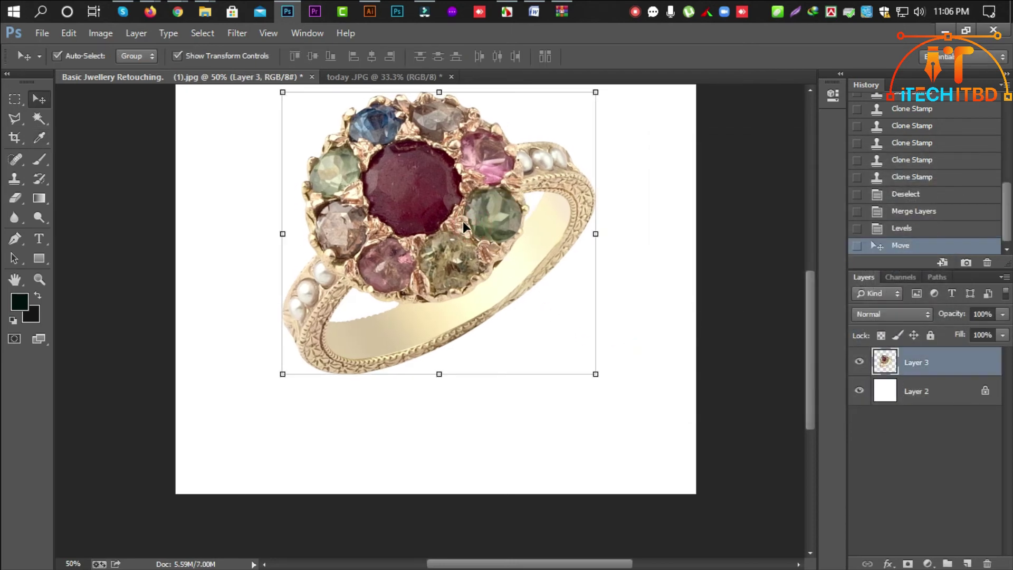
pyautogui.hotkey('ctrl', 'shift', 'n')
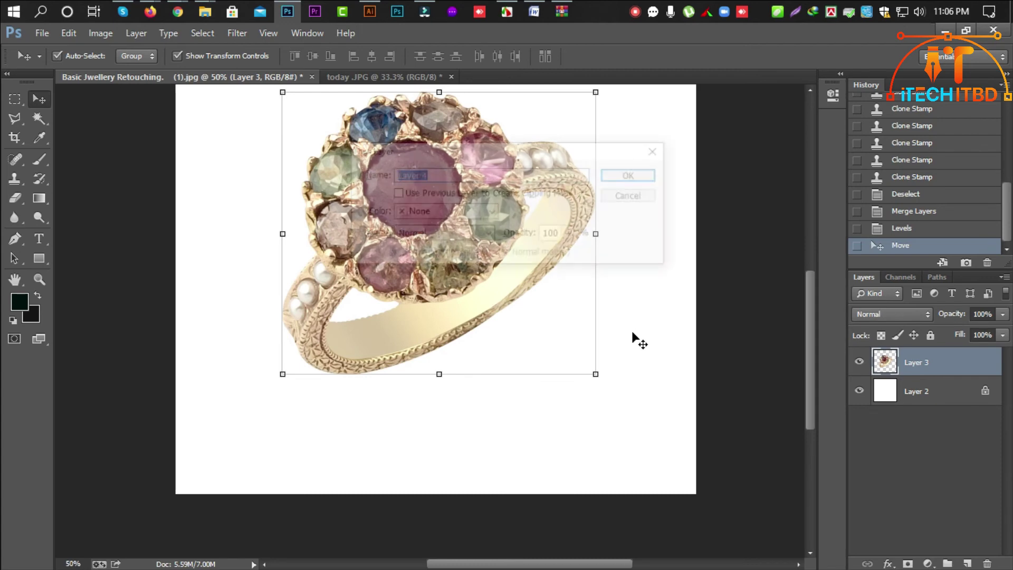
pyautogui.press('Return')
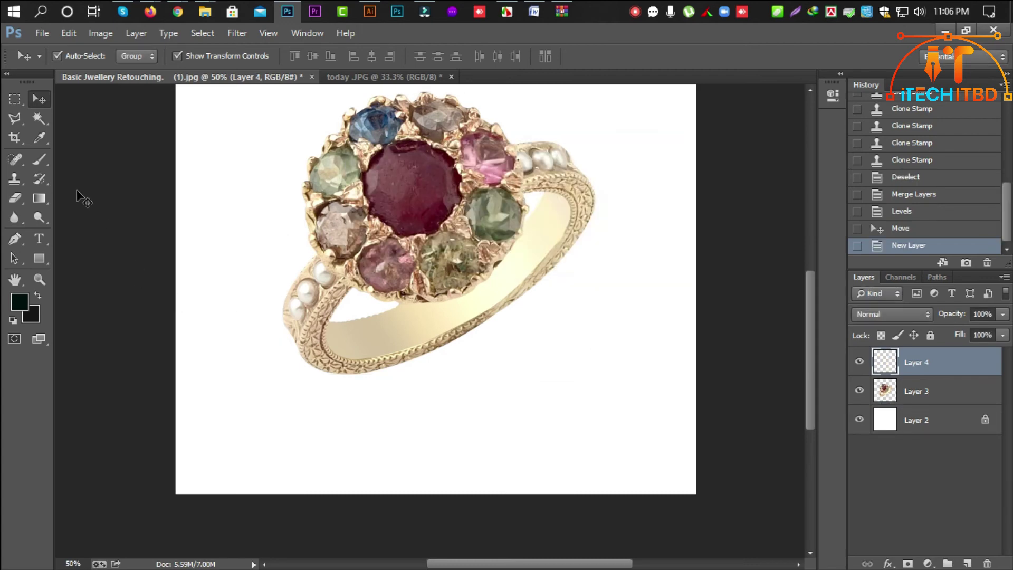
# Step: Enlarge the Brush to 250 px, try a dark stroke along the ring's lower edge on the new layer, and undo it
pyautogui.click(41, 161)
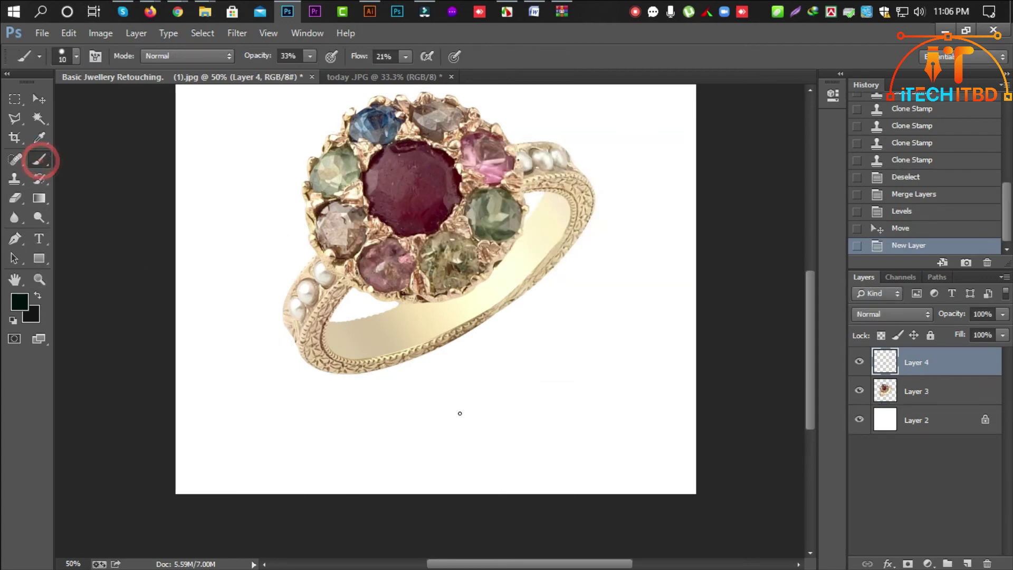
pyautogui.press(']')
pyautogui.press(']')
pyautogui.press(']')
pyautogui.press(']')
pyautogui.press(']')
pyautogui.press(']')
pyautogui.press(']')
pyautogui.press(']')
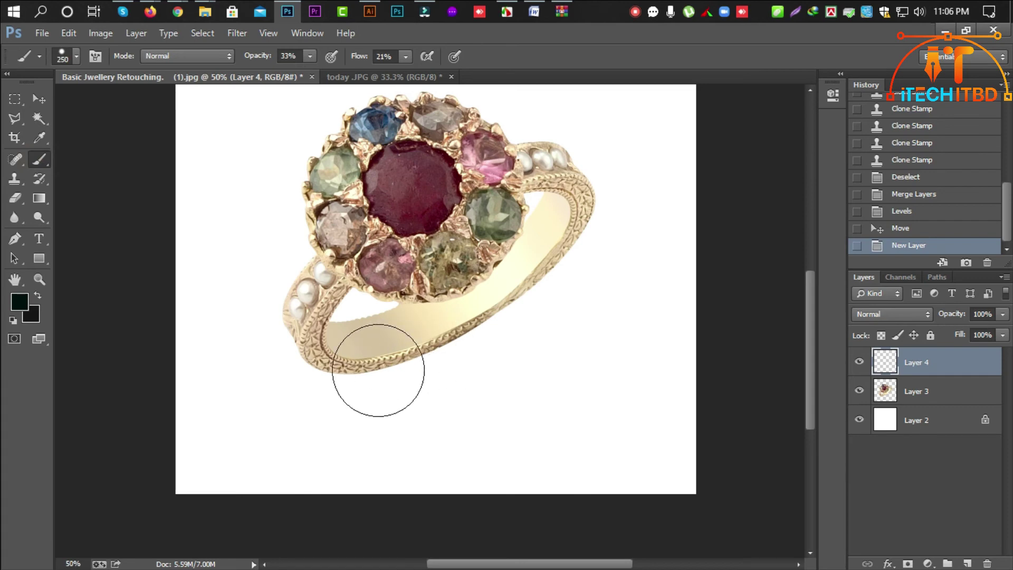
pyautogui.moveTo(369, 376)
pyautogui.mouseDown()
pyautogui.moveTo(577, 249)
pyautogui.moveTo(585, 261)
pyautogui.mouseUp()
pyautogui.hotkey('ctrl', 'z')
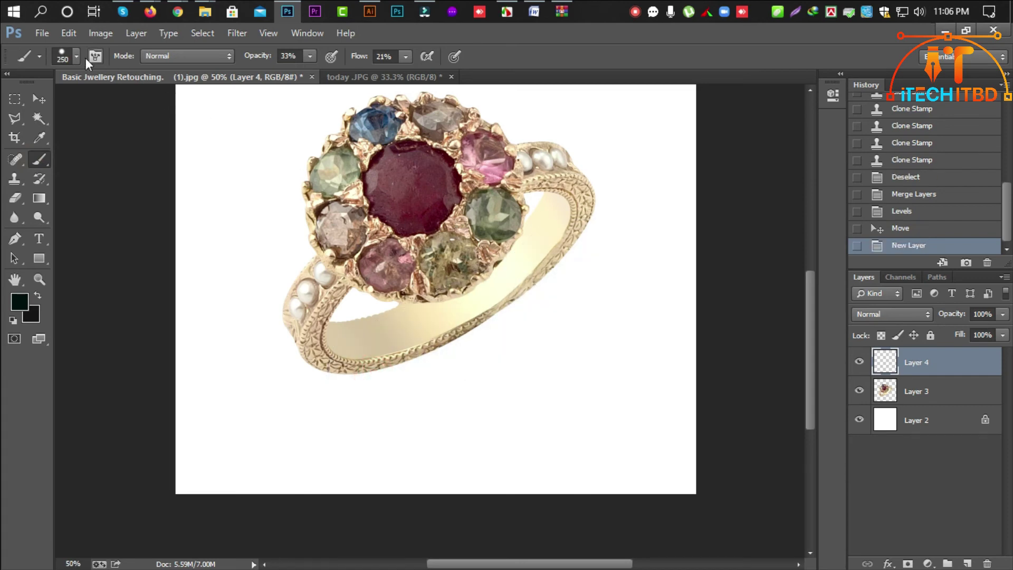
# Step: Paint a thick dark stroke across the ring's lower-right edge with a hard round 250 px brush at 100% opacity and flow
pyautogui.click(59, 57)
pyautogui.click(32, 170)
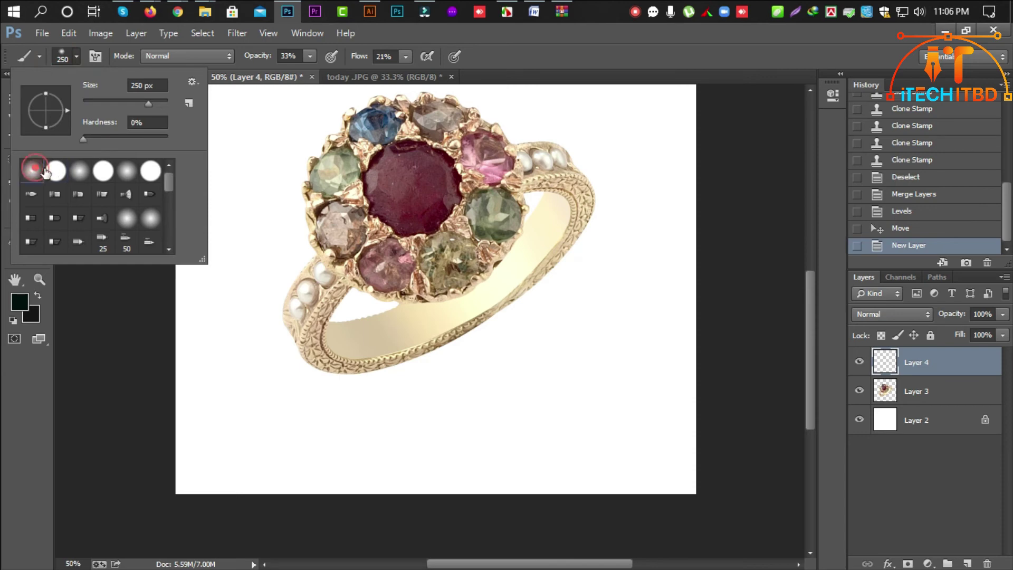
pyautogui.click(55, 170)
pyautogui.moveTo(310, 56); pyautogui.dragTo(468, 70)
pyautogui.moveTo(389, 364)
pyautogui.mouseDown()
pyautogui.moveTo(590, 259)
pyautogui.moveTo(463, 328)
pyautogui.moveTo(565, 253)
pyautogui.moveTo(570, 267)
pyautogui.mouseUp()
pyautogui.hotkey('ctrl', 'z')
# Step: Soften the dark stroke with Gaussian Blur and place its layer beneath the ring layer as a shadow
pyautogui.click(237, 33)
pyautogui.moveTo(300, 199)
pyautogui.click(482, 302)
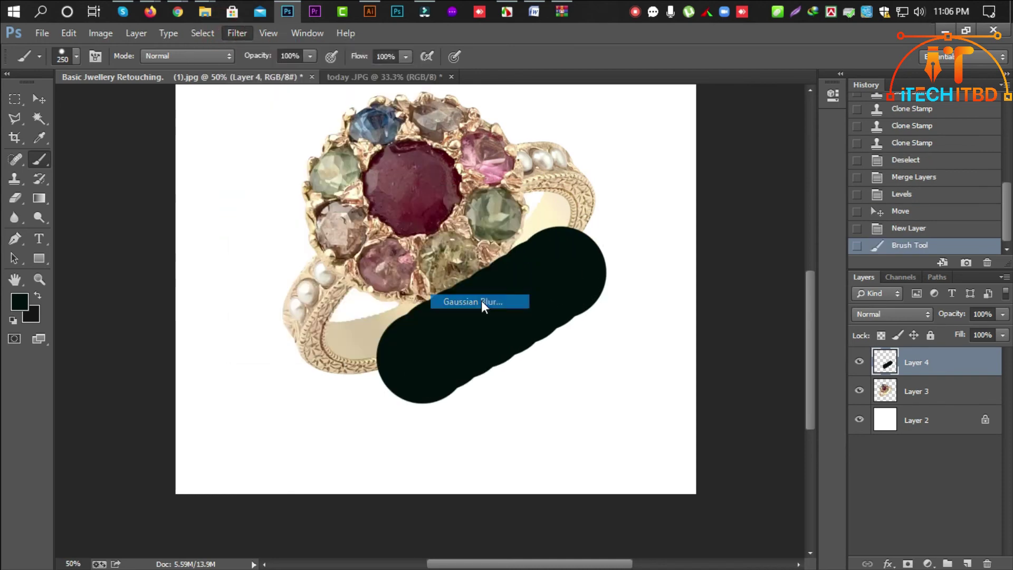
pyautogui.press('Return')
pyautogui.moveTo(961, 373); pyautogui.dragTo(964, 401)
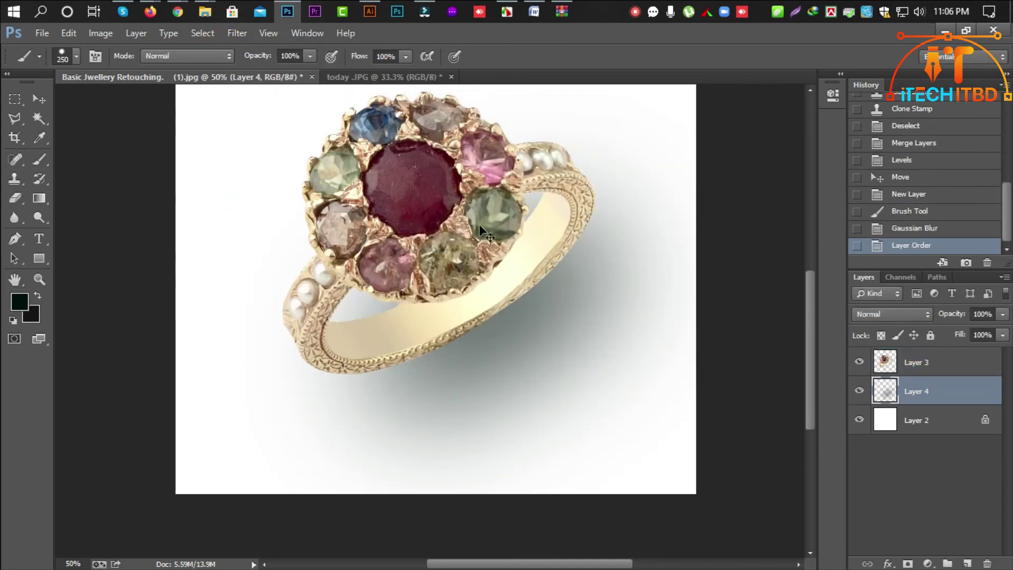
# Step: Free Transform the shadow to about 35% height, rotate it about -17°, and position it along the ring's lower edge
pyautogui.hotkey('ctrl', 't')
pyautogui.moveTo(468, 89); pyautogui.dragTo(580, 346)
pyautogui.moveTo(595, 401); pyautogui.dragTo(554, 310)
pyautogui.moveTo(670, 327); pyautogui.dragTo(659, 254)
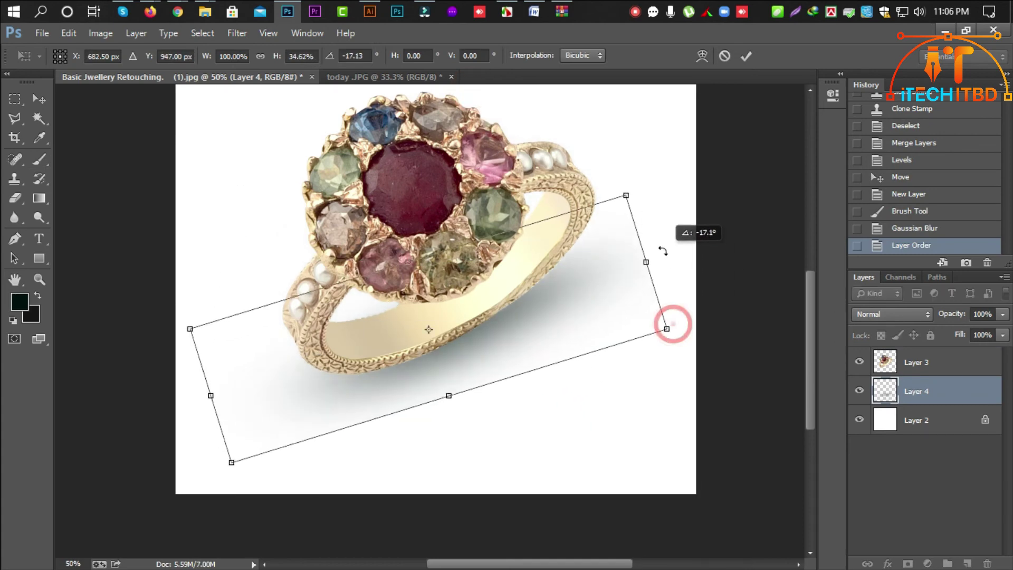
pyautogui.moveTo(515, 323)
pyautogui.mouseDown()
pyautogui.moveTo(507, 328)
pyautogui.moveTo(520, 318)
pyautogui.mouseUp()
pyautogui.press('Return')
pyautogui.press('b')
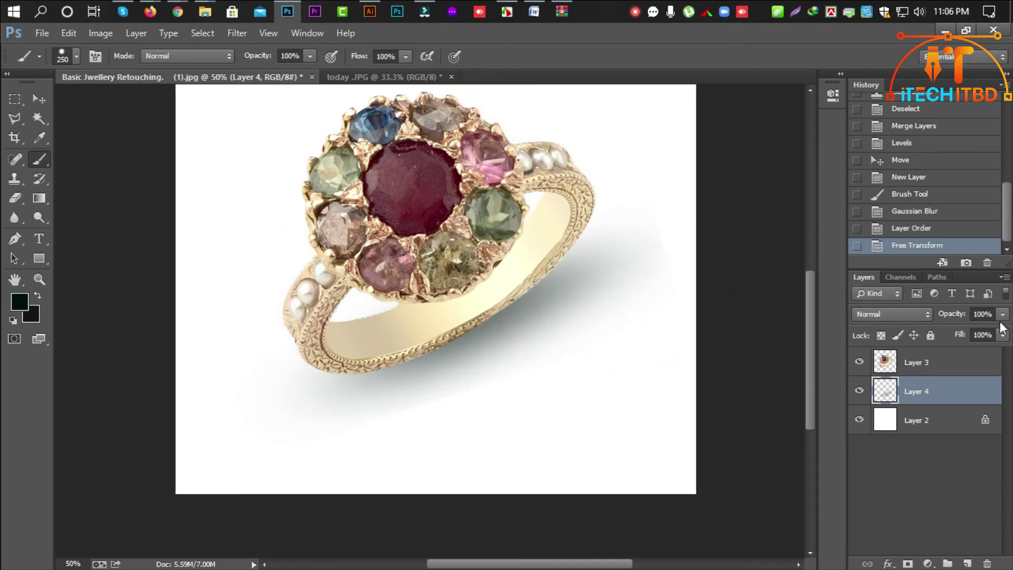
# Step: Slightly lower the opacity of the shadow layer and deselect the layers
pyautogui.click(1002, 314)
pyautogui.moveTo(1003, 330)
pyautogui.mouseDown()
pyautogui.moveTo(950, 330)
pyautogui.moveTo(989, 330)
pyautogui.mouseUp()
pyautogui.click(39, 99)
pyautogui.click(619, 341)
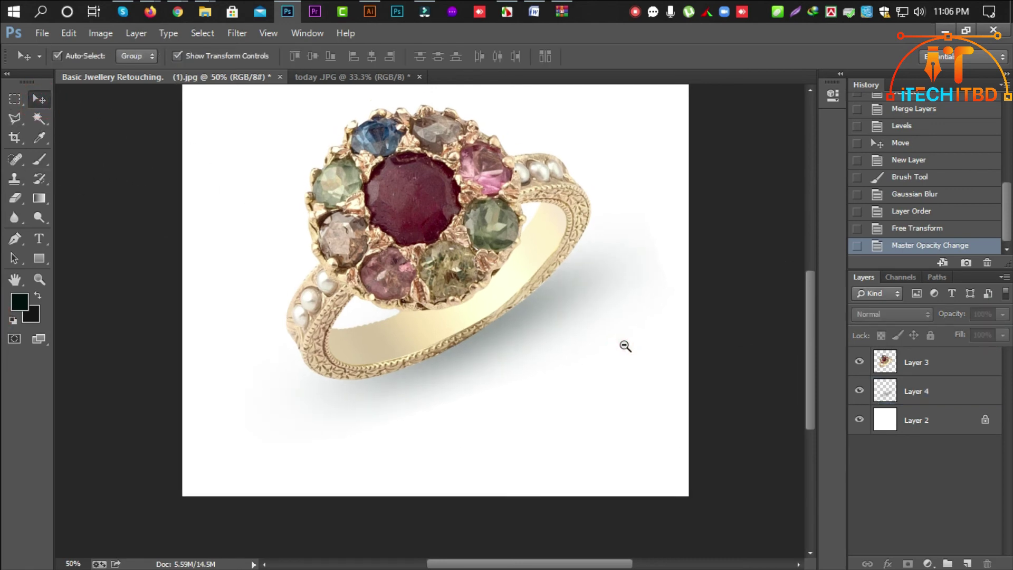
# Step: Make the white background layer active with the whole ring in view, and minimize the editor to the desktop
pyautogui.keyDown('ctrl'); pyautogui.keyDown('alt'); pyautogui.click(716, 355); pyautogui.keyUp('alt'); pyautogui.keyUp('ctrl')
pyautogui.keyDown('ctrl'); pyautogui.click(716, 355); pyautogui.keyUp('ctrl')
pyautogui.click(887, 420)
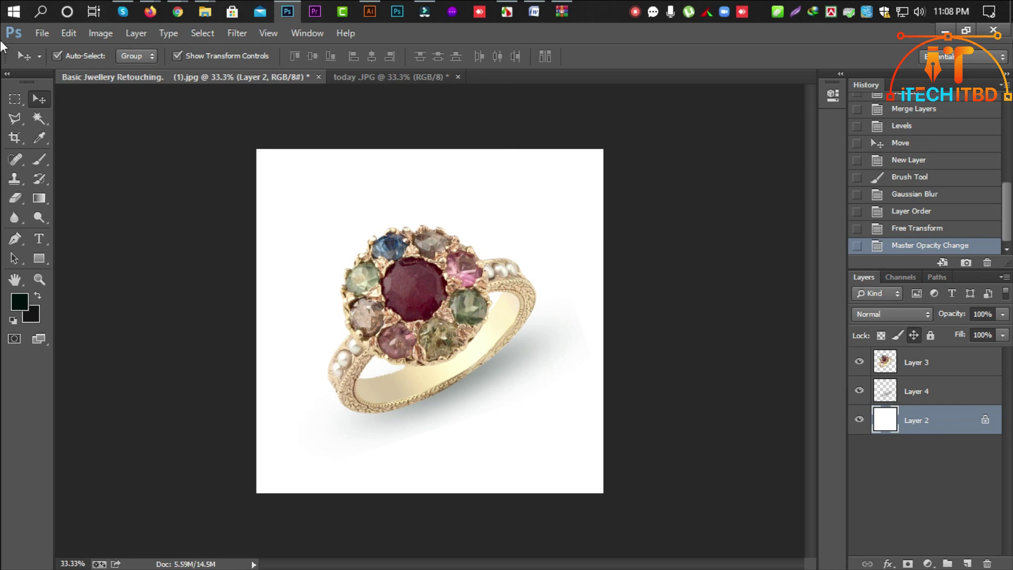
pyautogui.click(947, 30)
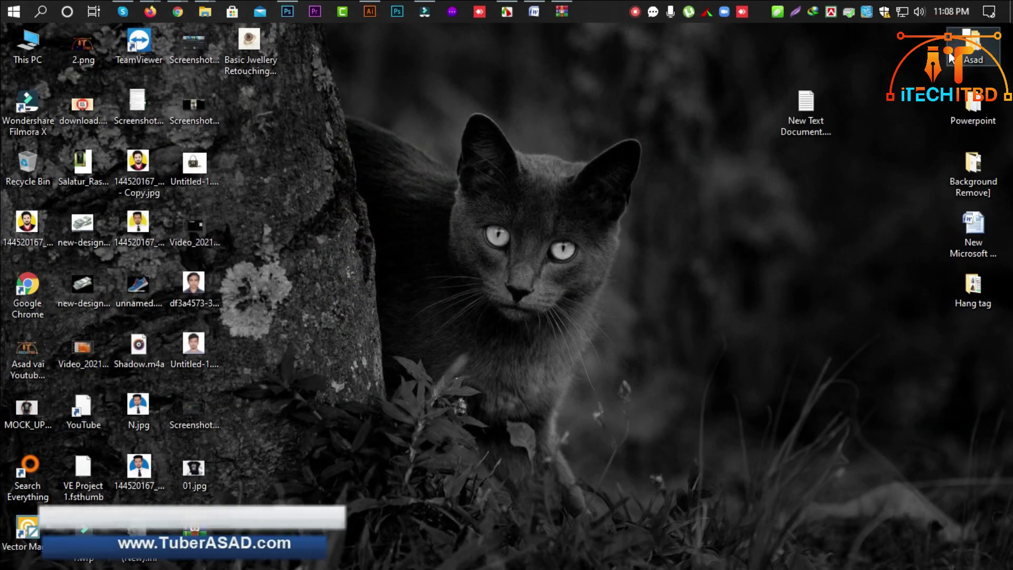